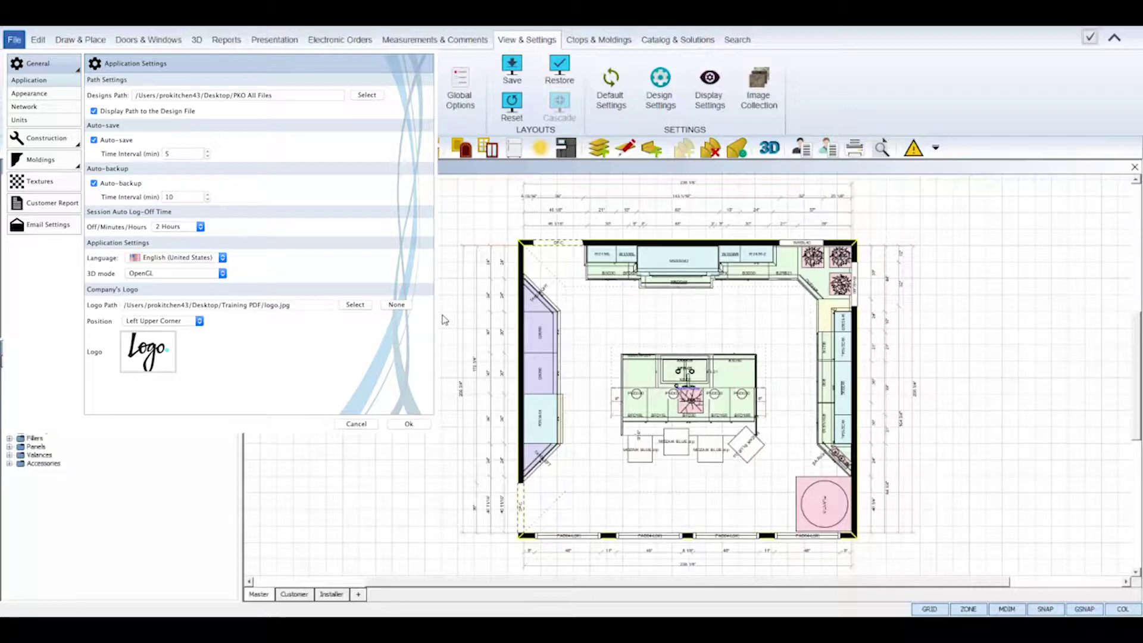
- Dismiss Application Settings, leaving the Bridgewood kitchen floor plan on screen
{"action": "key", "text": "Escape"}
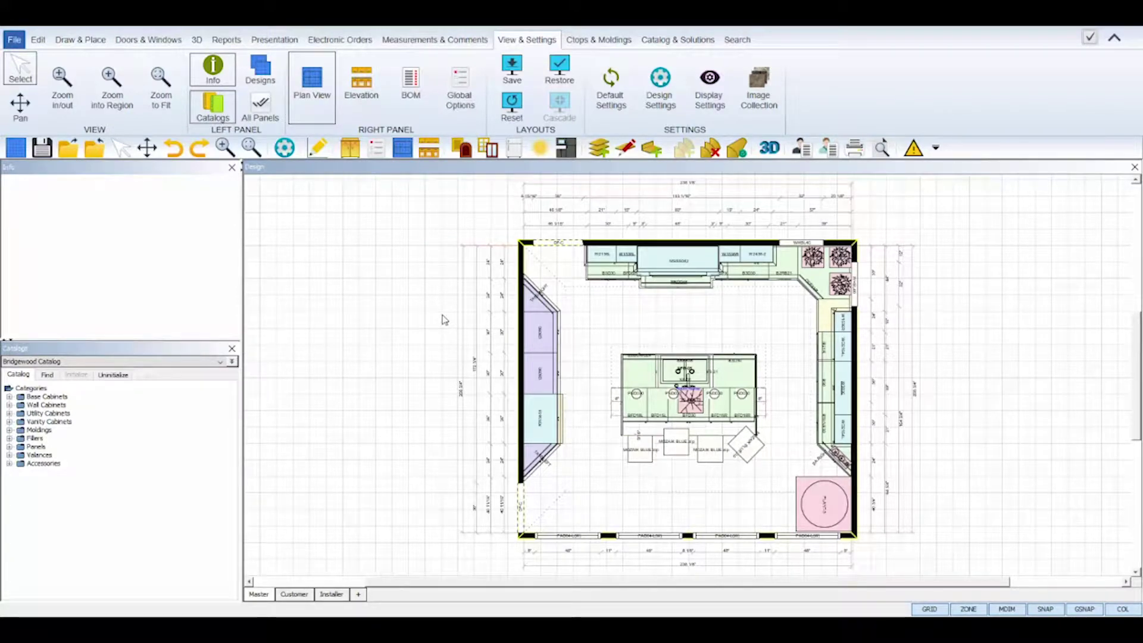
- Open Default Settings from the File backstage, close it, then reopen it from the View & Settings ribbon
{"action": "left_click", "coordinate": [14, 39]}
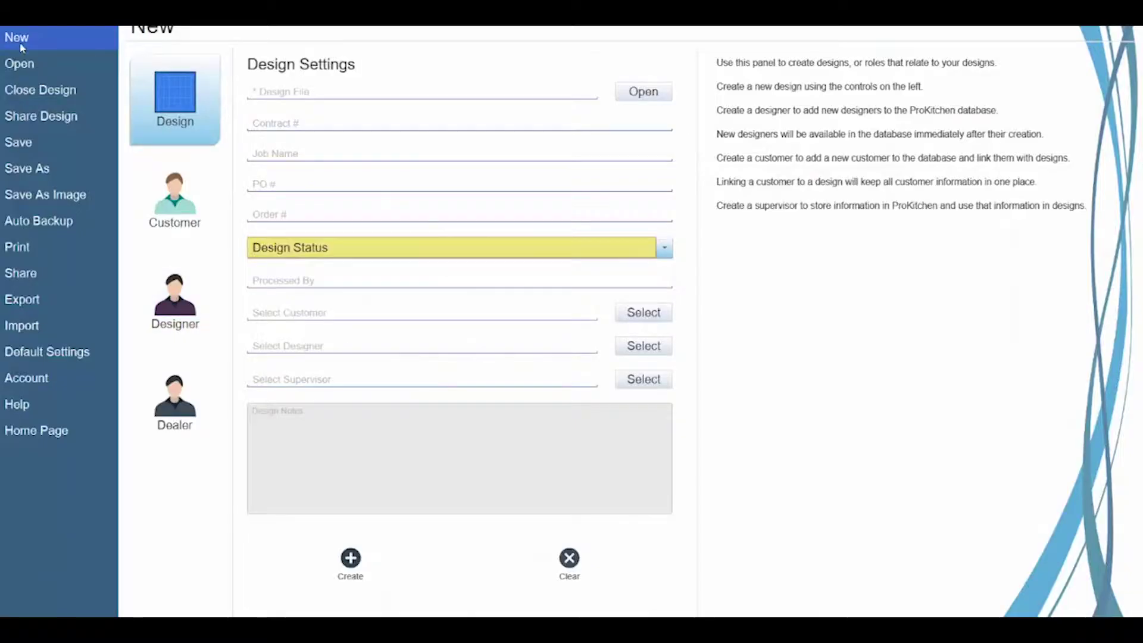
{"action": "left_click", "coordinate": [88, 352]}
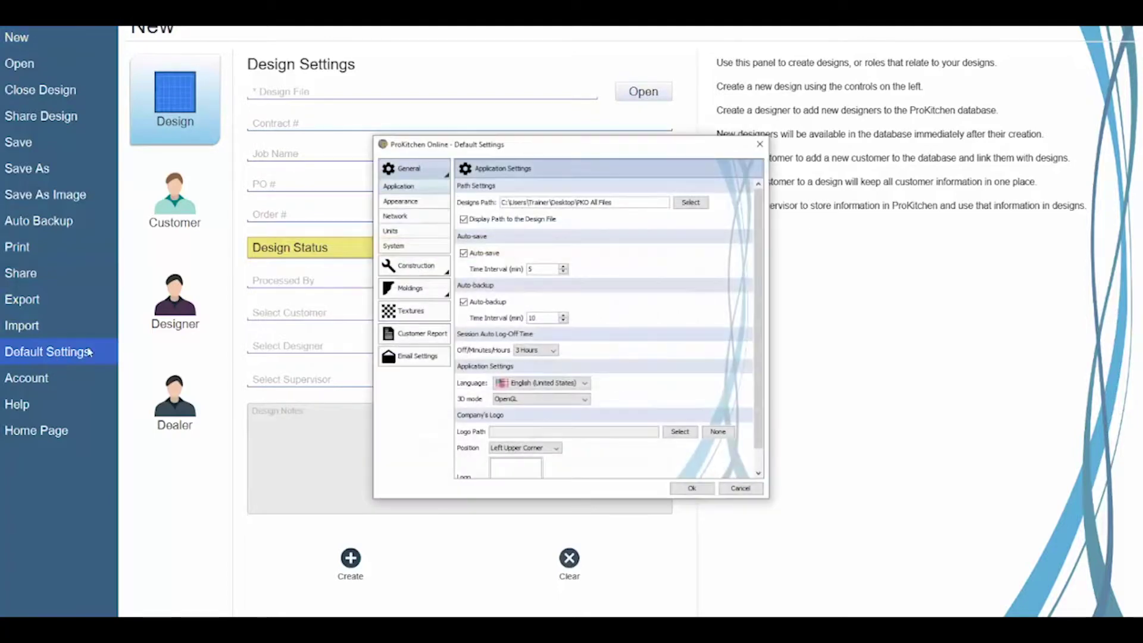
{"action": "left_click", "coordinate": [759, 144]}
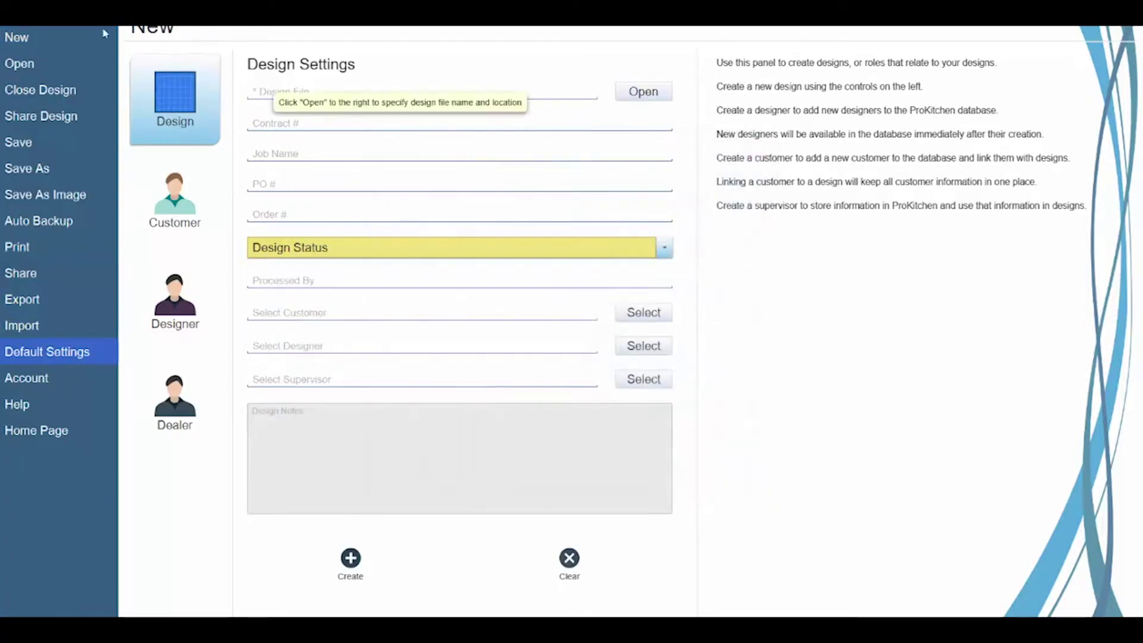
{"action": "key", "text": "Escape"}
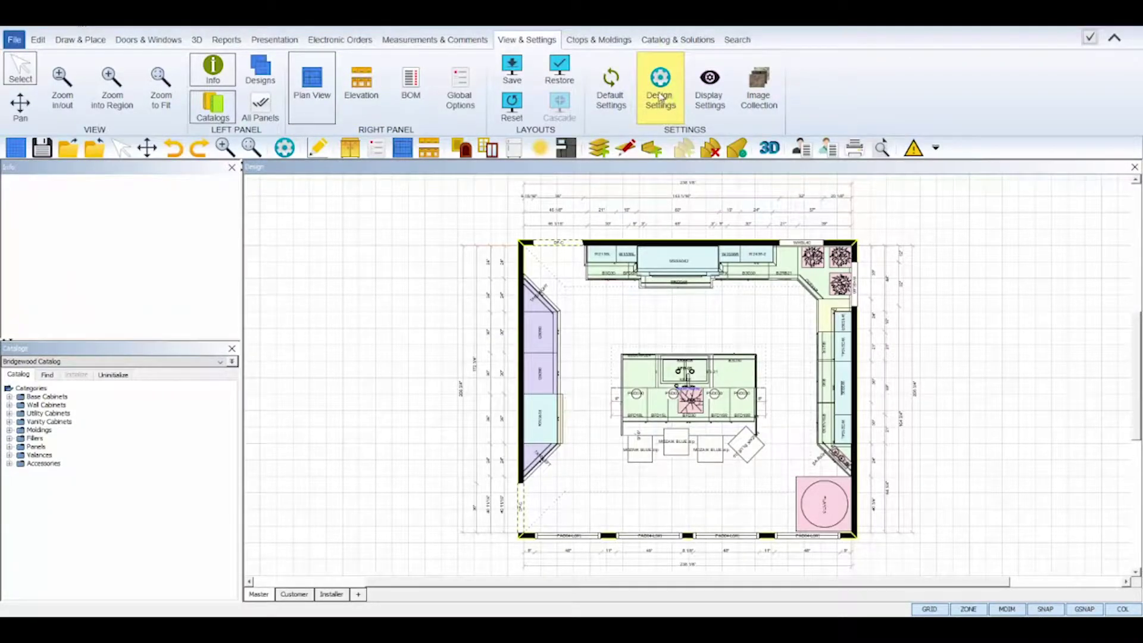
{"action": "left_click", "coordinate": [611, 90]}
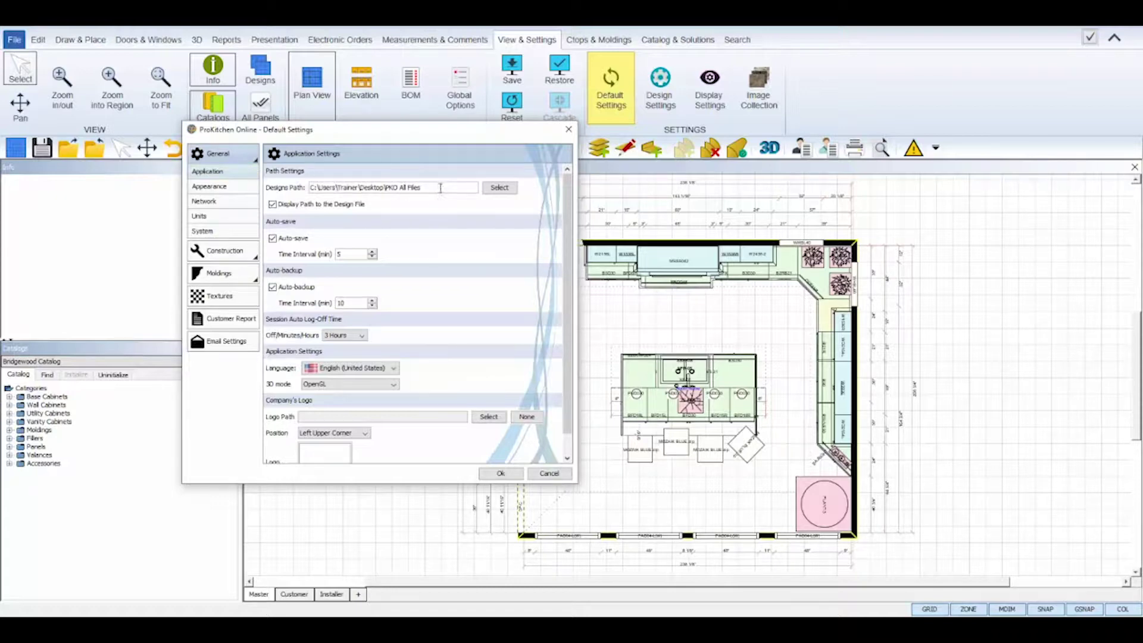
- Set the Designs Path to the Desktop's PKO All Files folder
{"action": "left_click_drag", "start_coordinate": [440, 187], "coordinate": [310, 177]}
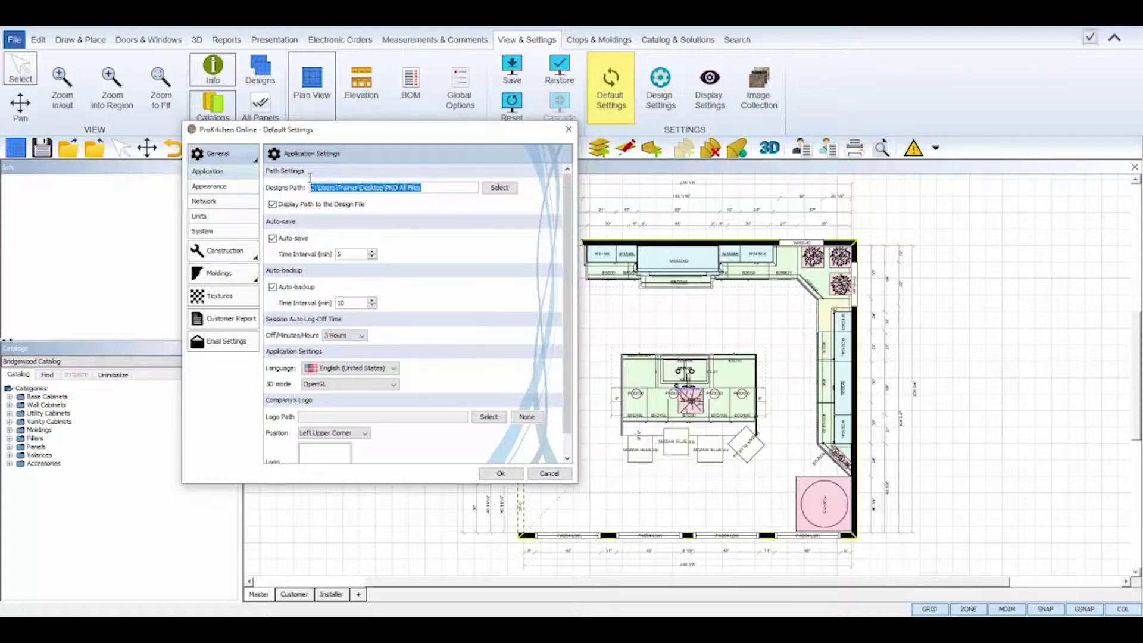
{"action": "left_click", "coordinate": [425, 188]}
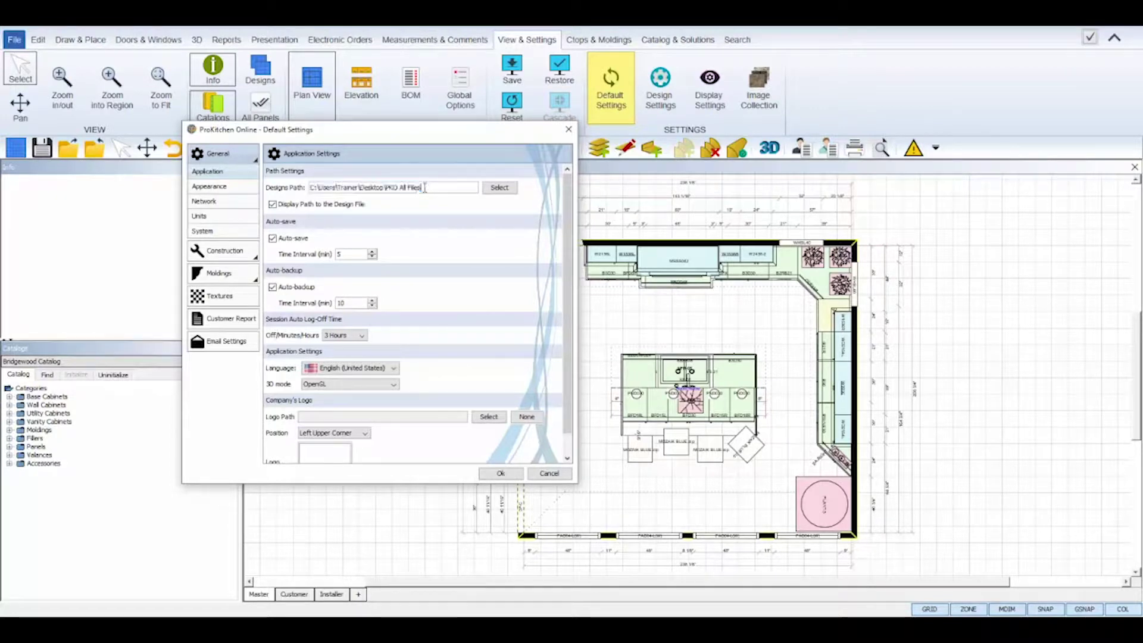
{"action": "left_click", "coordinate": [500, 188]}
{"action": "left_click", "coordinate": [241, 280]}
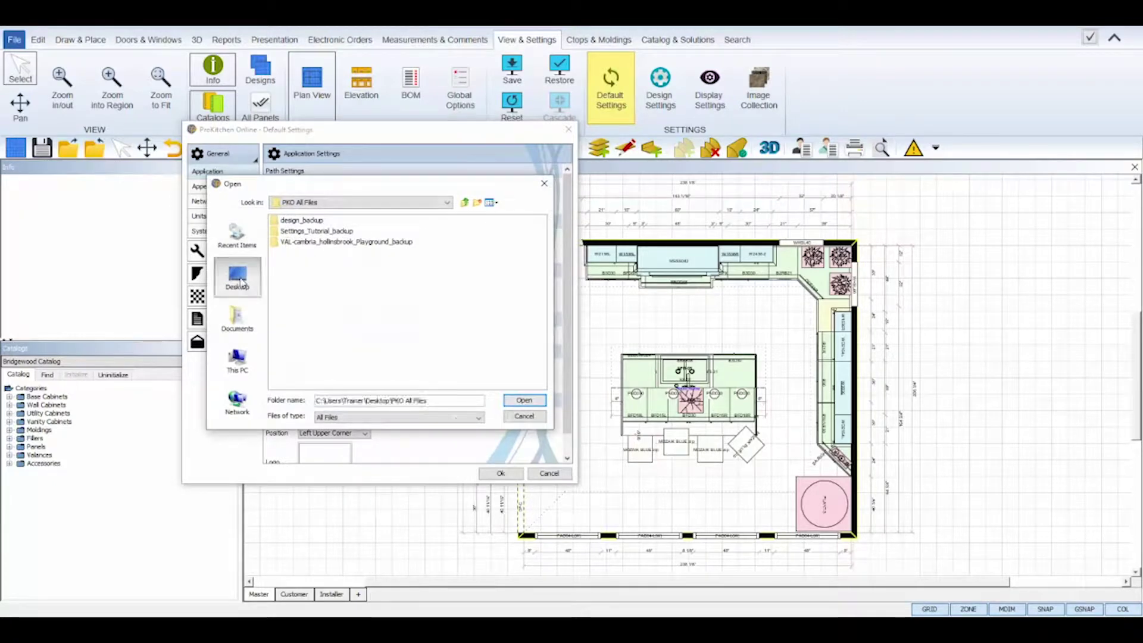
{"action": "left_click", "coordinate": [292, 306]}
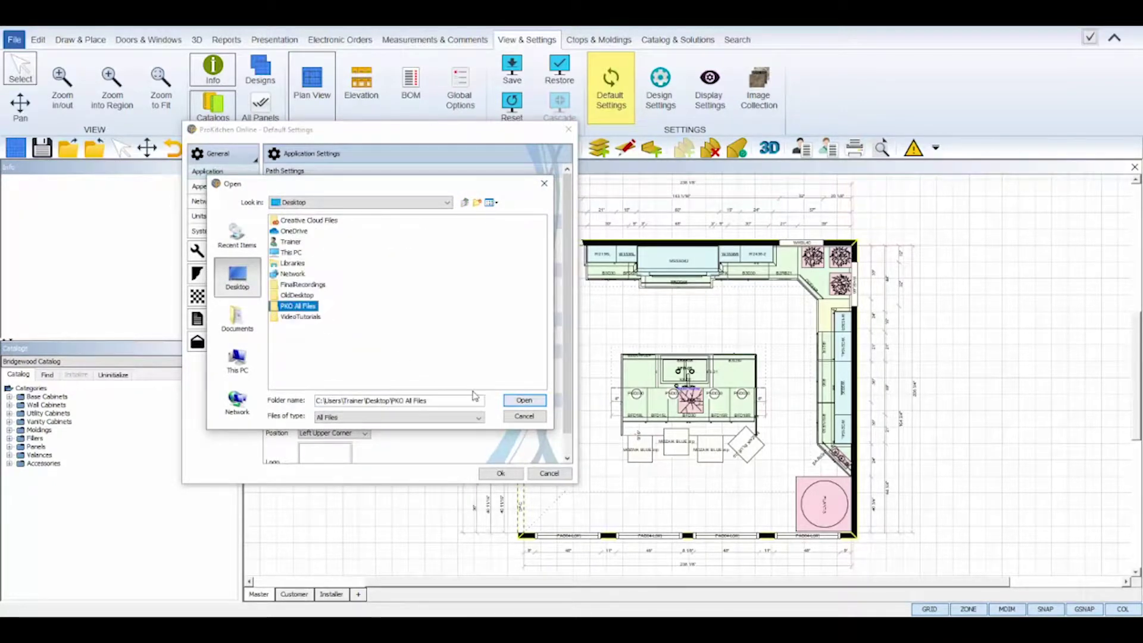
{"action": "left_click", "coordinate": [523, 400]}
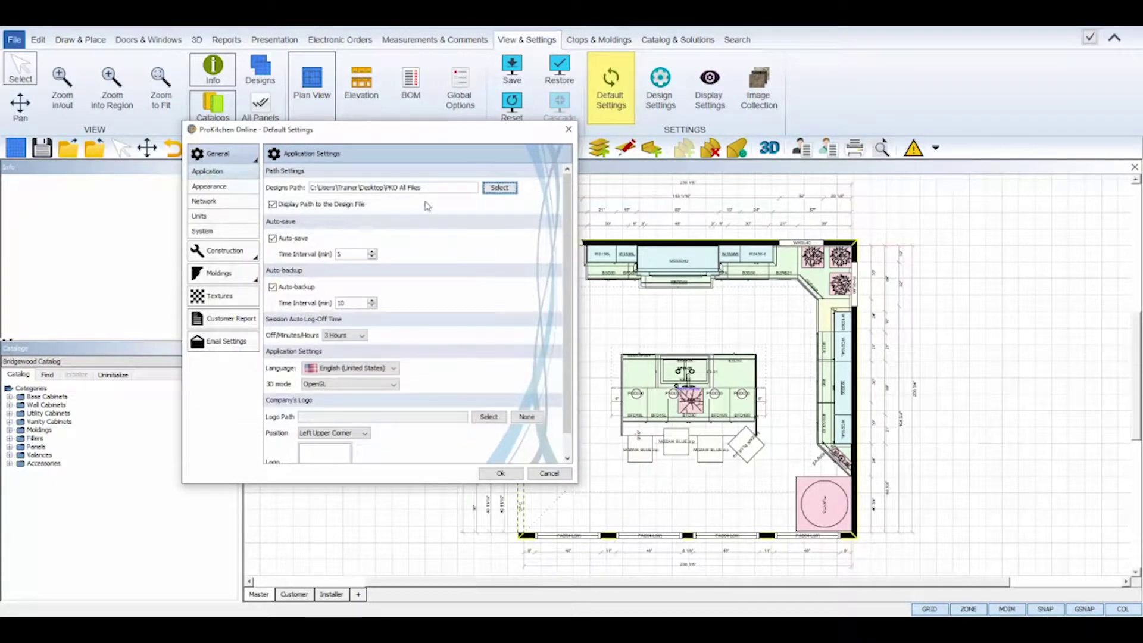
{"action": "left_click", "coordinate": [422, 188]}
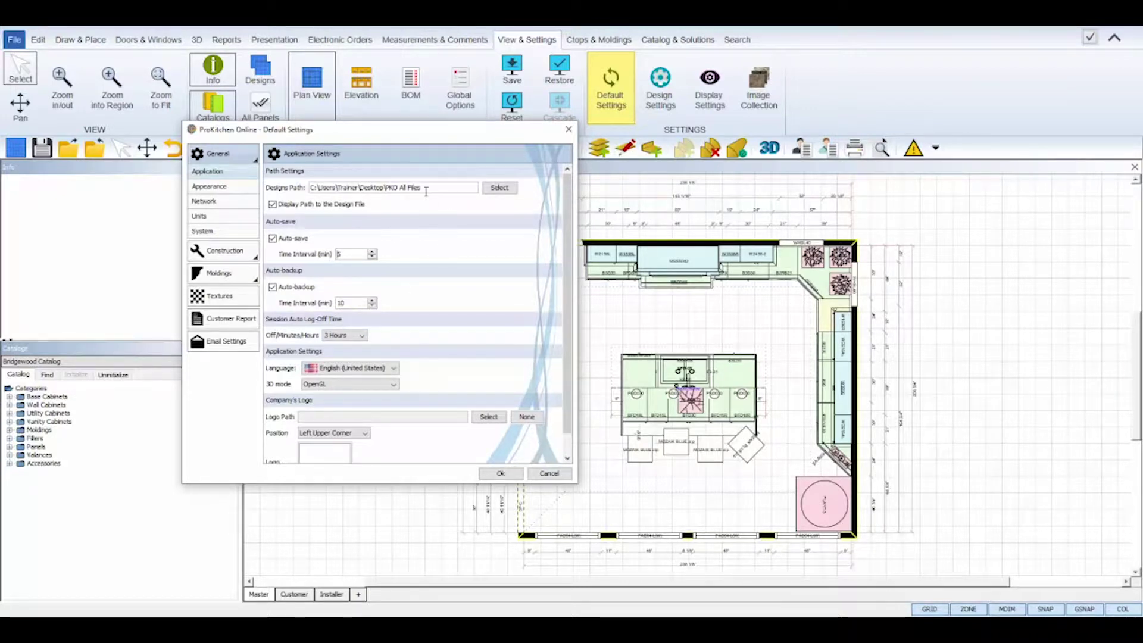
- Change Session Auto Log-Off Time from 3 Hours to 2 Hours
{"action": "mouse_move", "coordinate": [421, 187]}
{"action": "left_mouse_down"}
{"action": "mouse_move", "coordinate": [384, 188]}
{"action": "mouse_move", "coordinate": [414, 193]}
{"action": "left_mouse_up"}
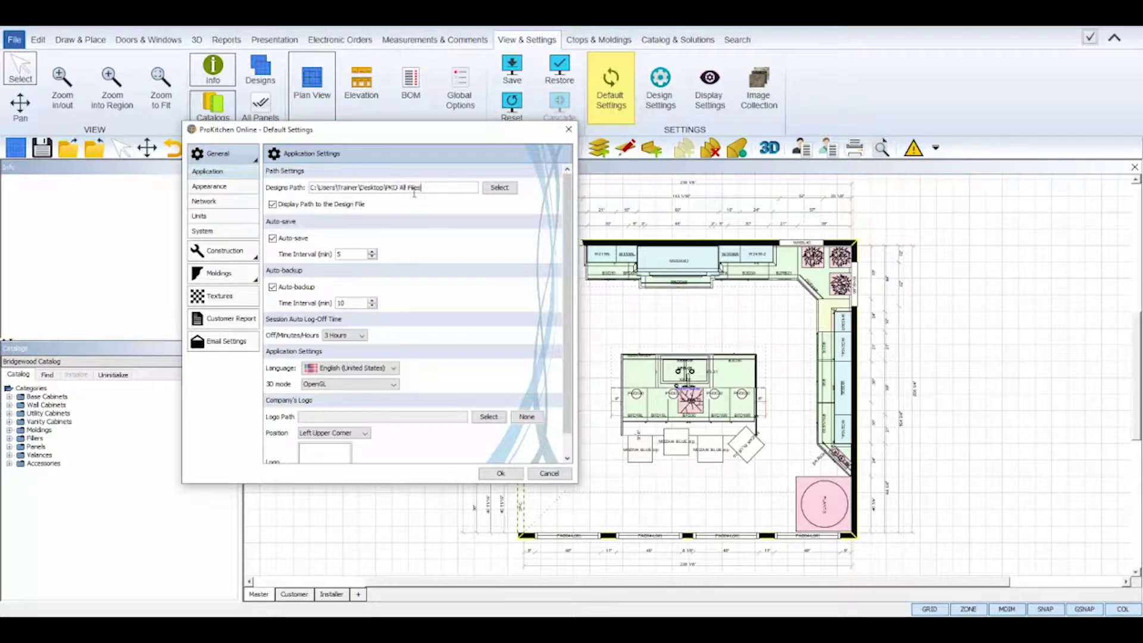
{"action": "left_click", "coordinate": [364, 338]}
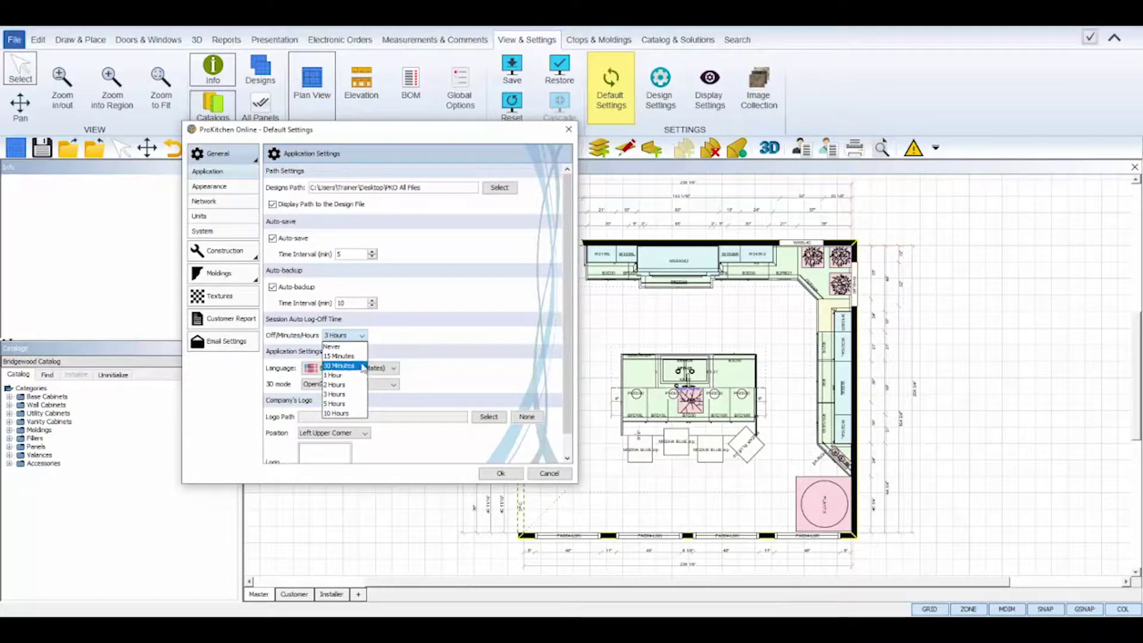
{"action": "left_click", "coordinate": [351, 384]}
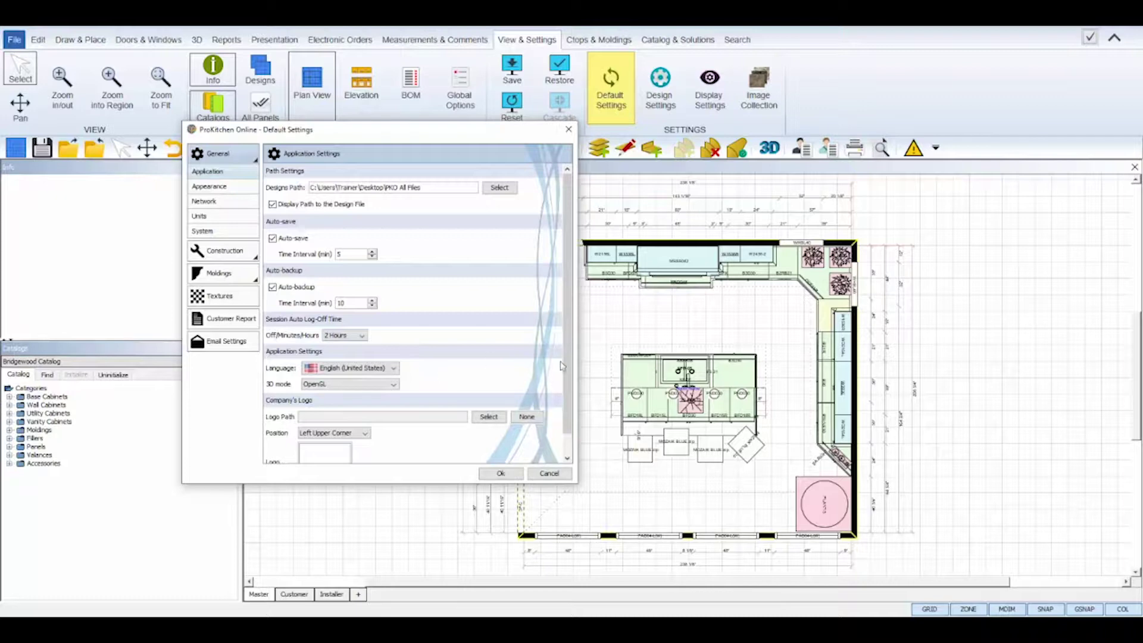
- Keep English (United States) and OpenGL 3D mode, then show the Appearance settings page
{"action": "left_click_drag", "start_coordinate": [567, 366], "coordinate": [568, 391]}
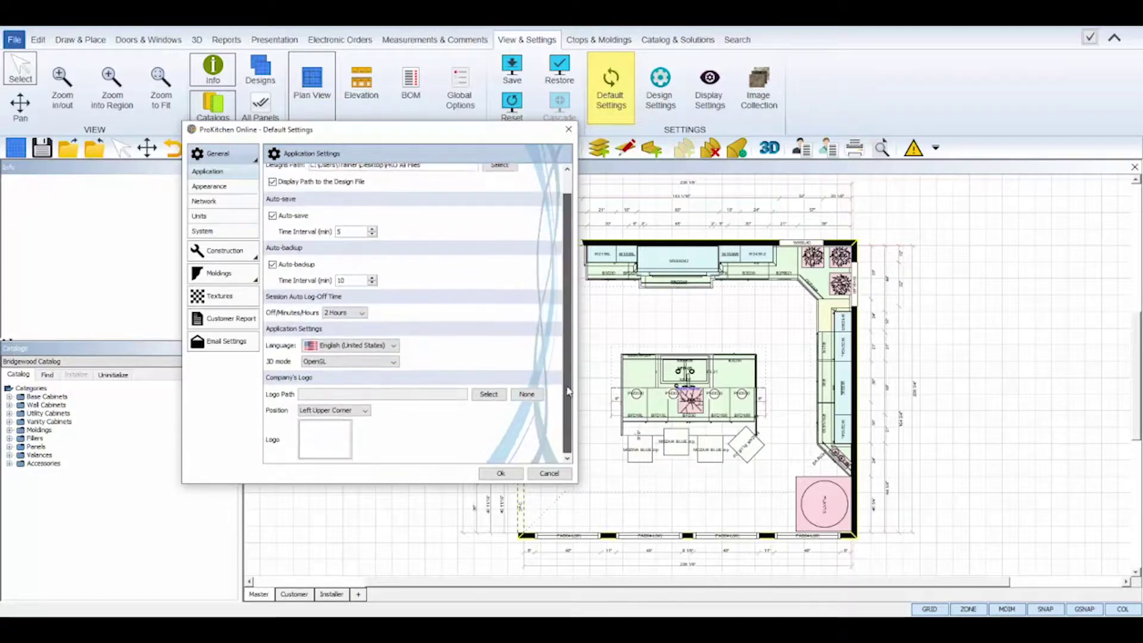
{"action": "left_click", "coordinate": [357, 345]}
{"action": "left_click", "coordinate": [358, 359]}
{"action": "left_click", "coordinate": [357, 363]}
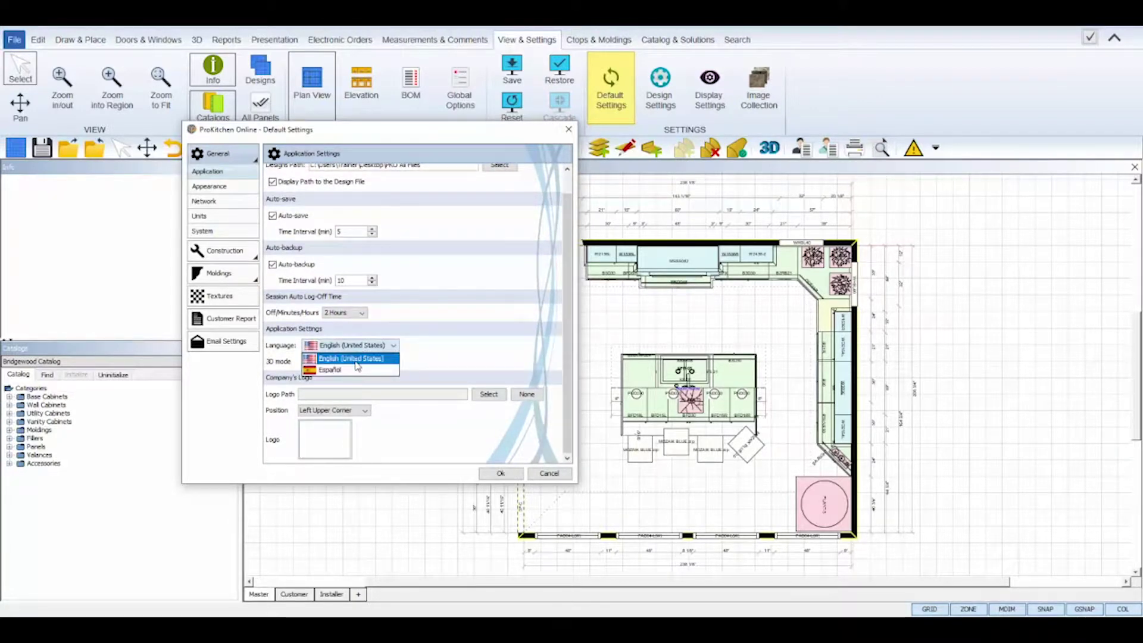
{"action": "left_click", "coordinate": [371, 369]}
{"action": "left_click", "coordinate": [374, 363]}
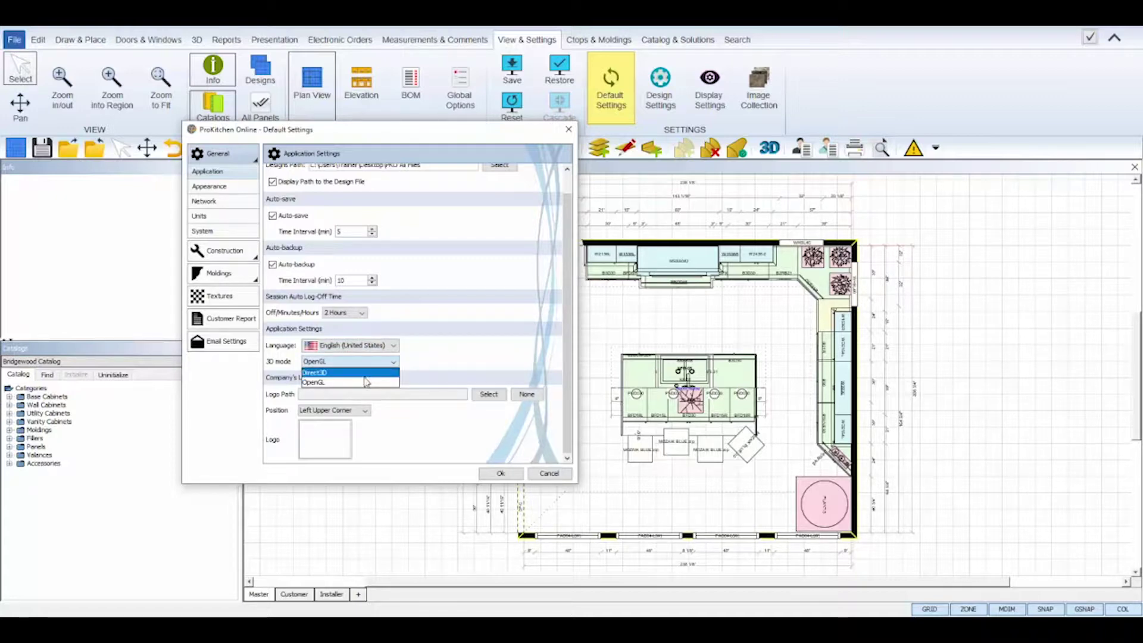
{"action": "left_click", "coordinate": [366, 381]}
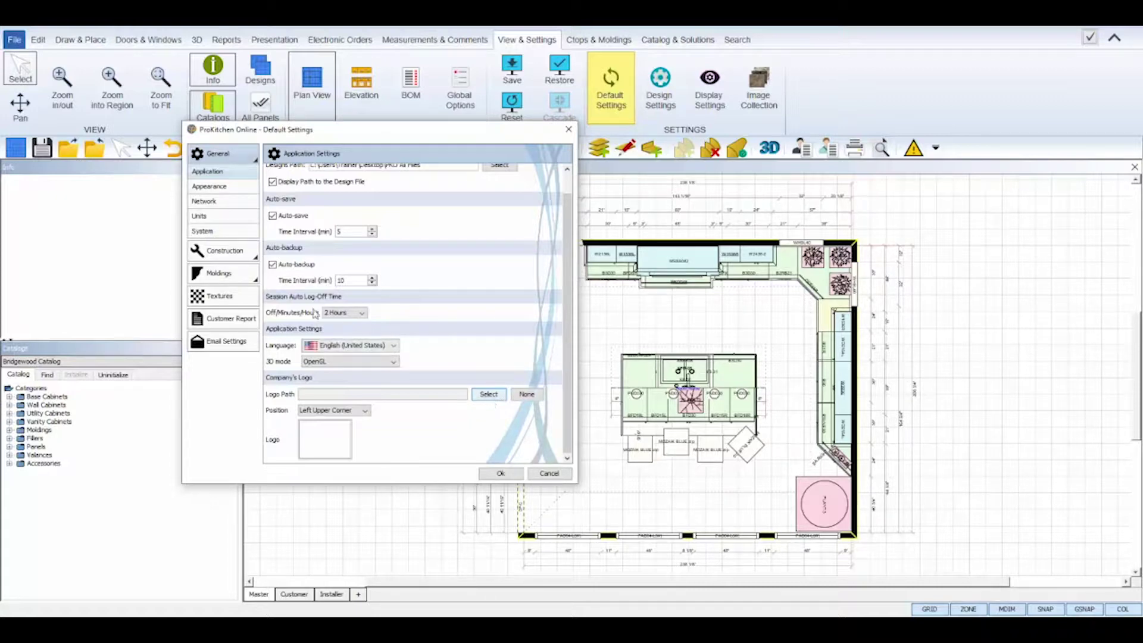
{"action": "left_click", "coordinate": [230, 190]}
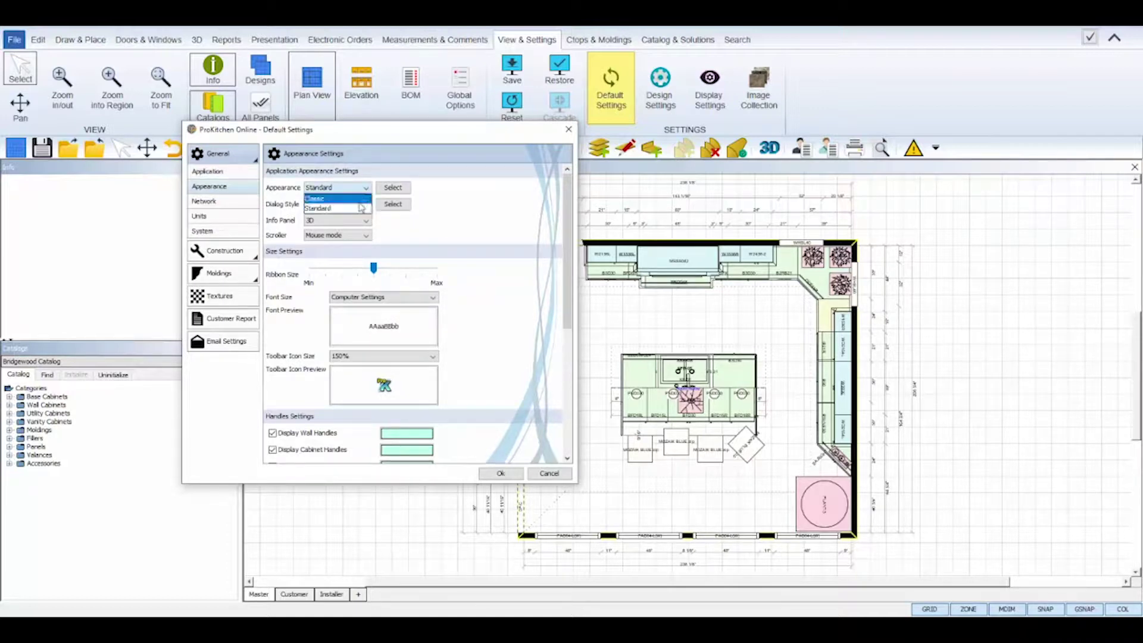
{"action": "left_click", "coordinate": [365, 204]}
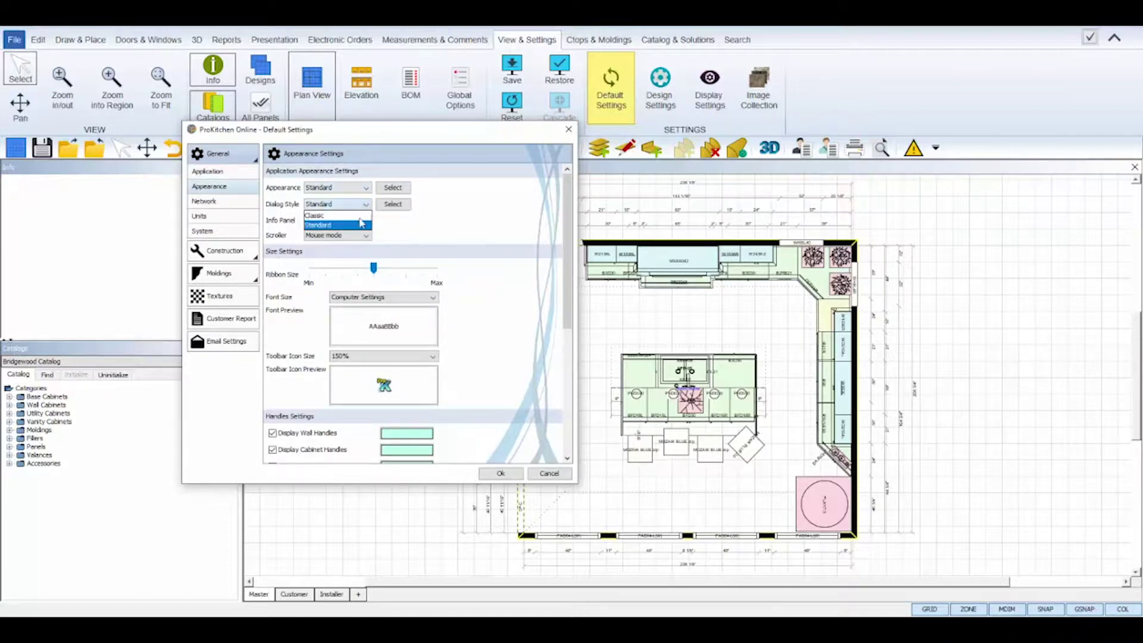
{"action": "left_click", "coordinate": [371, 180]}
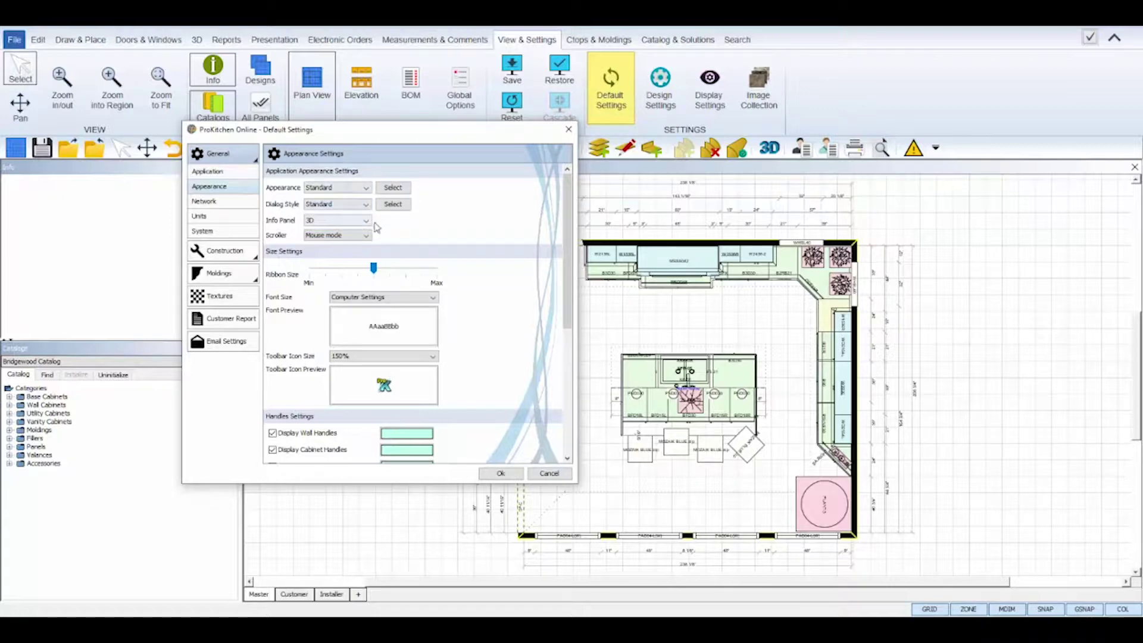
{"action": "left_click", "coordinate": [365, 220]}
{"action": "left_click", "coordinate": [361, 241]}
{"action": "left_click", "coordinate": [365, 236]}
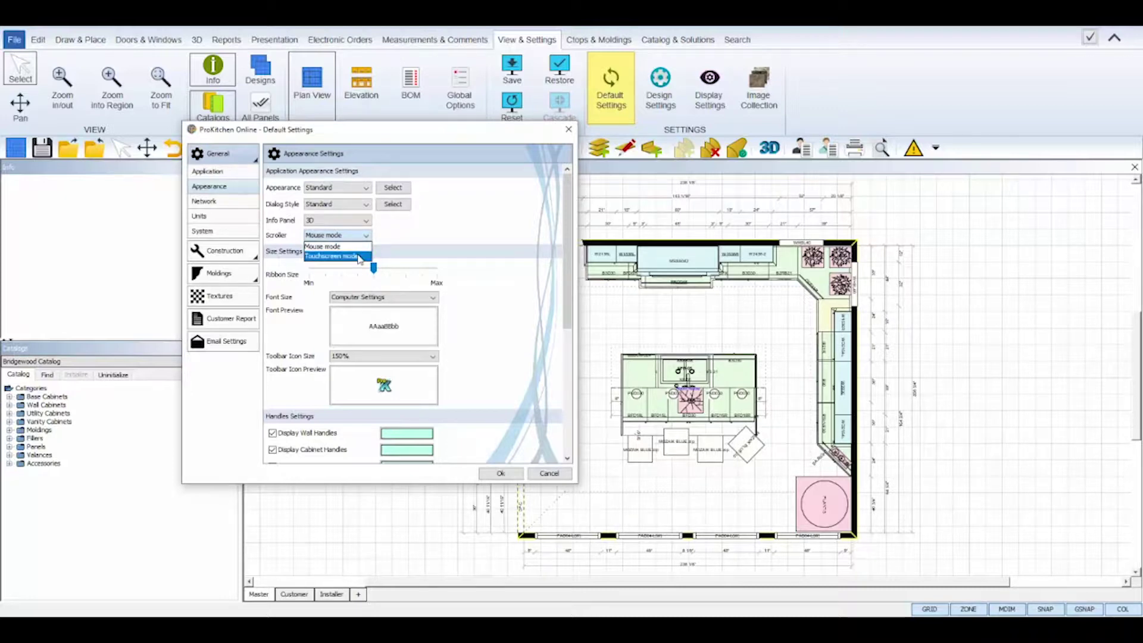
{"action": "left_click", "coordinate": [359, 246]}
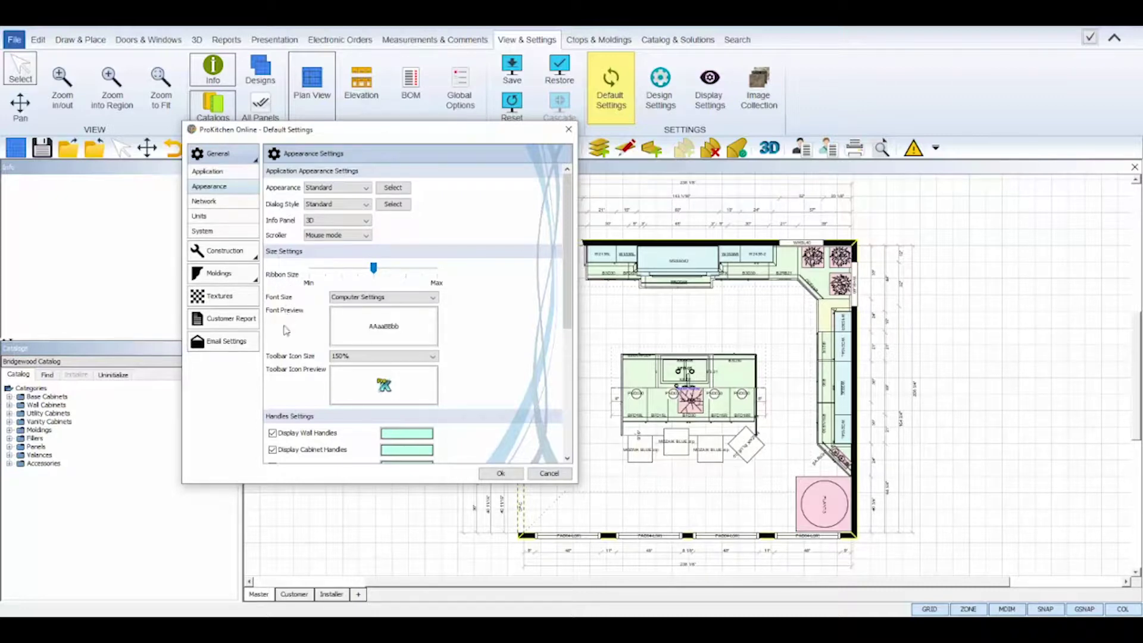
{"action": "left_click", "coordinate": [361, 356]}
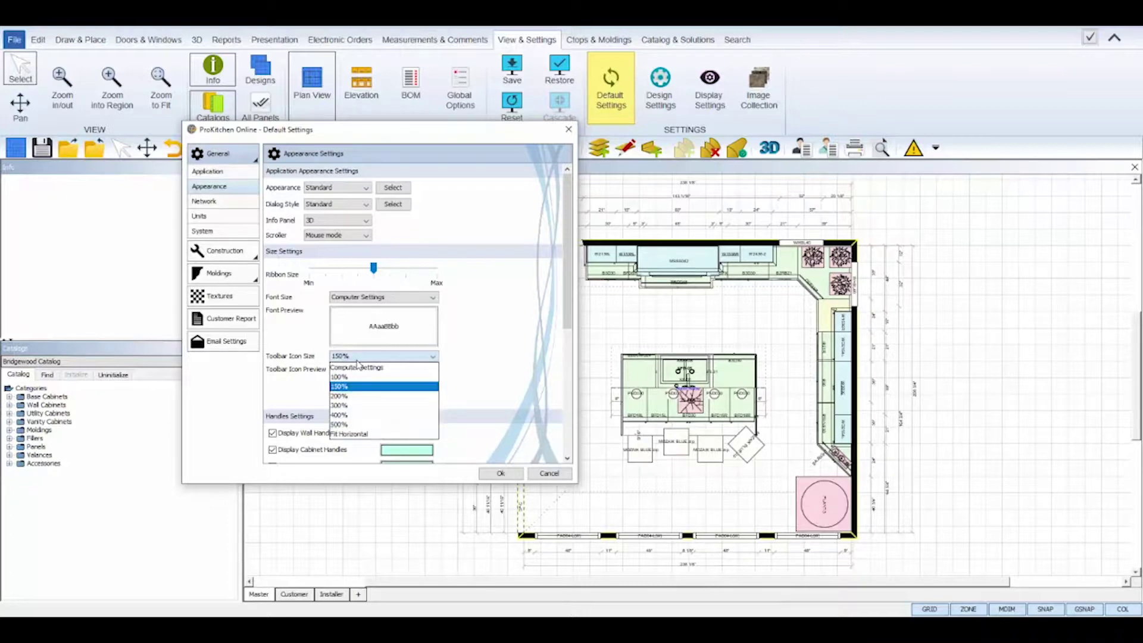
{"action": "left_click", "coordinate": [362, 356]}
{"action": "left_click", "coordinate": [362, 297]}
{"action": "left_click", "coordinate": [362, 298]}
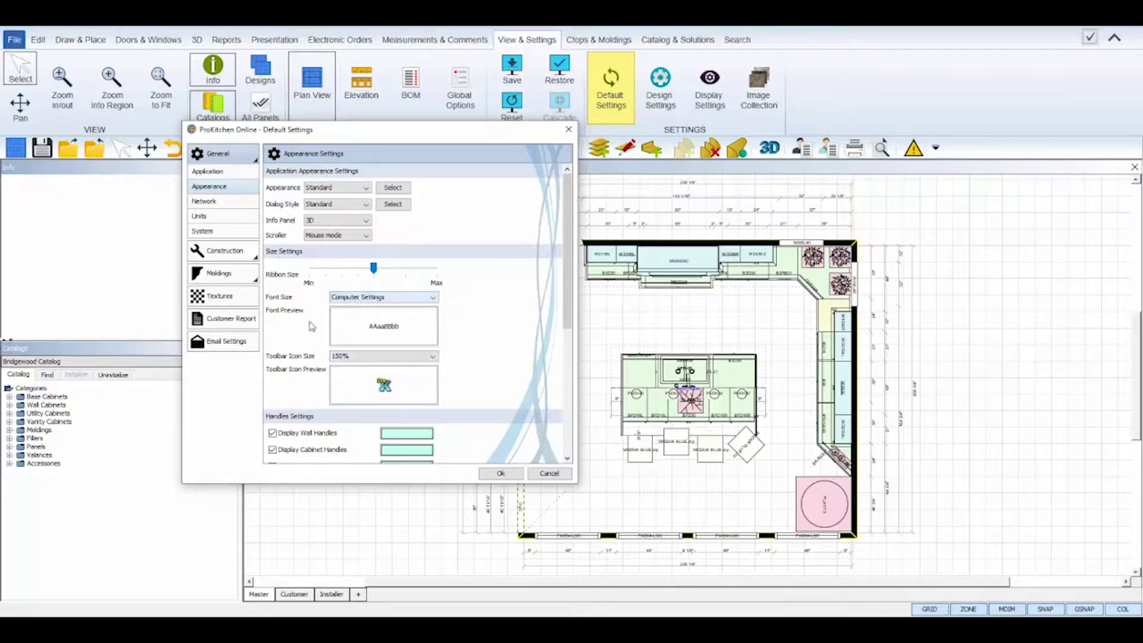
{"action": "left_click_drag", "start_coordinate": [567, 298], "coordinate": [563, 430]}
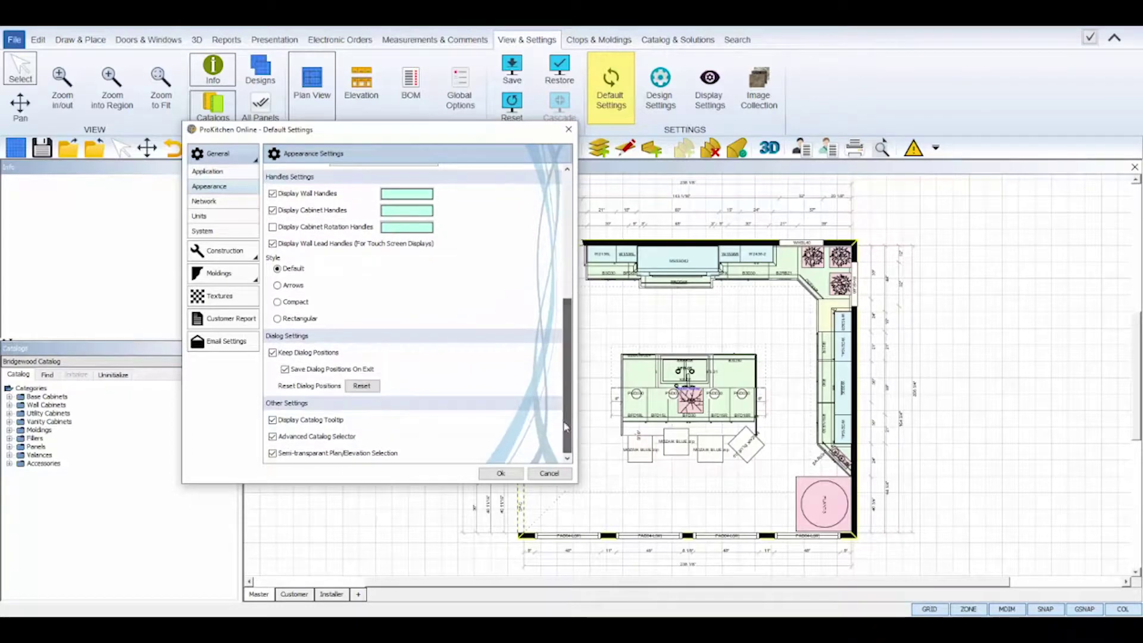
- Turn on cabinet handle display and apply a colour for cabinet rotation handles
{"action": "left_click", "coordinate": [315, 194]}
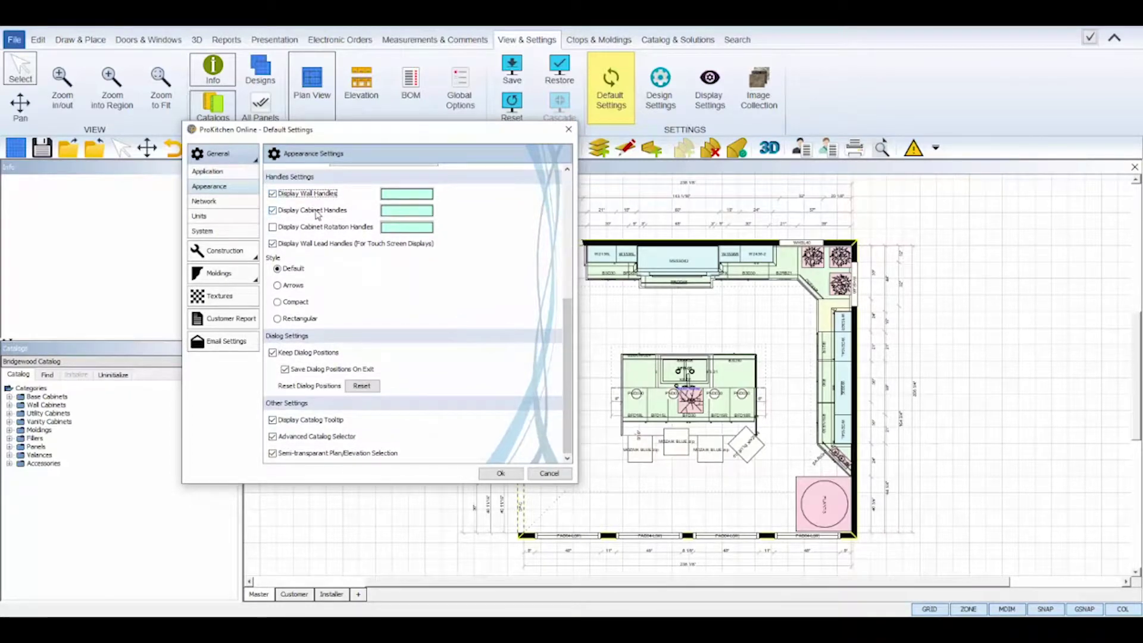
{"action": "left_click", "coordinate": [318, 212]}
{"action": "left_click", "coordinate": [317, 213]}
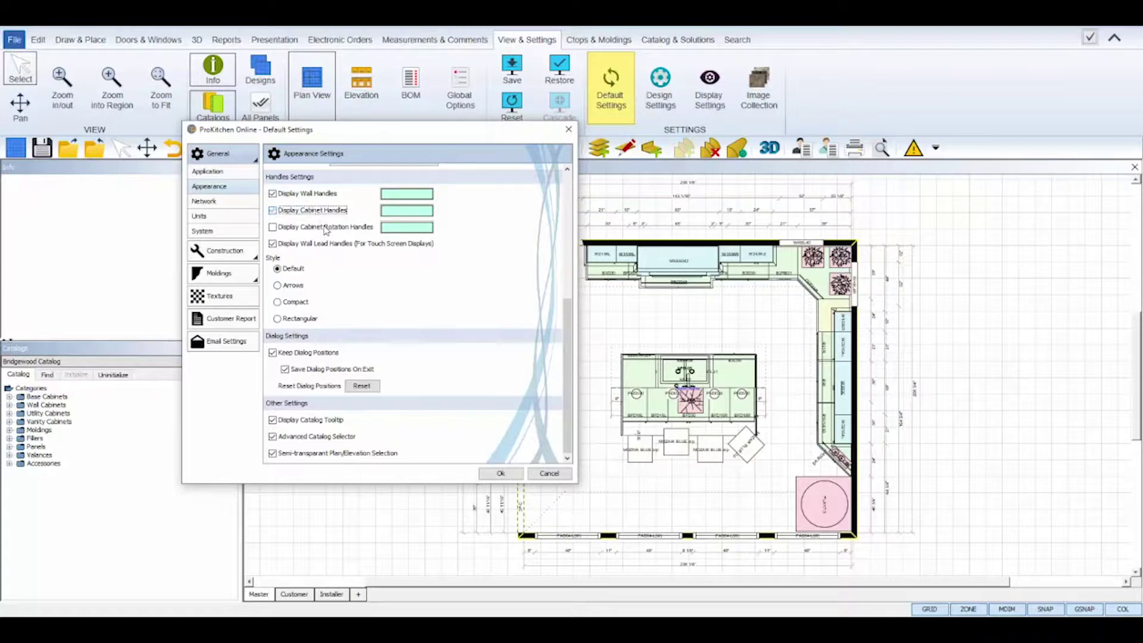
{"action": "left_click", "coordinate": [397, 229]}
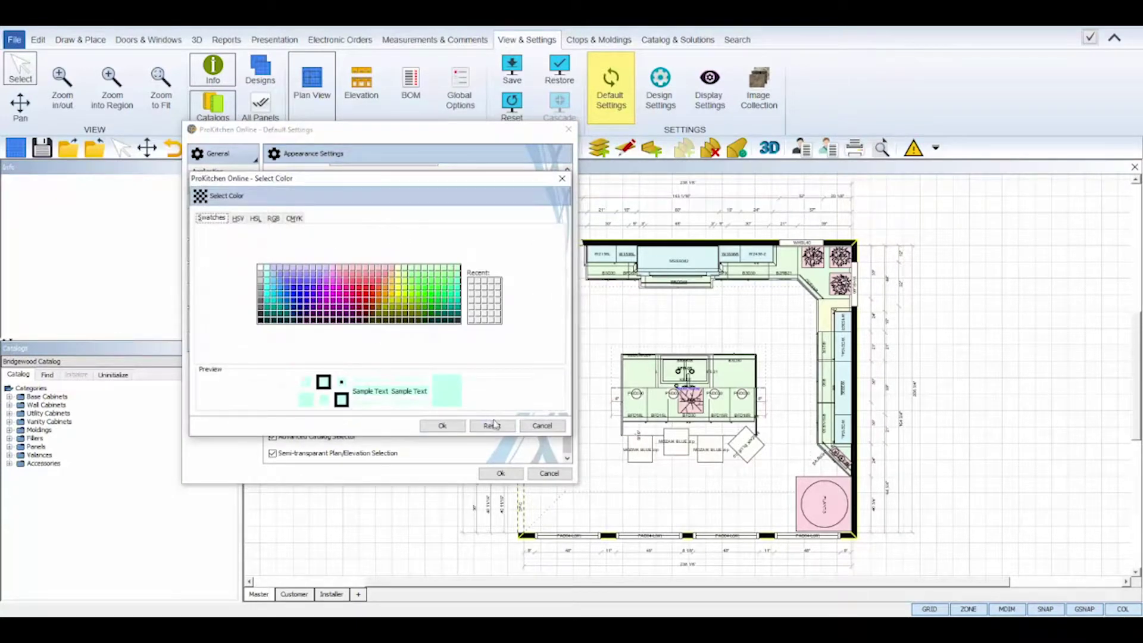
{"action": "left_click", "coordinate": [462, 428]}
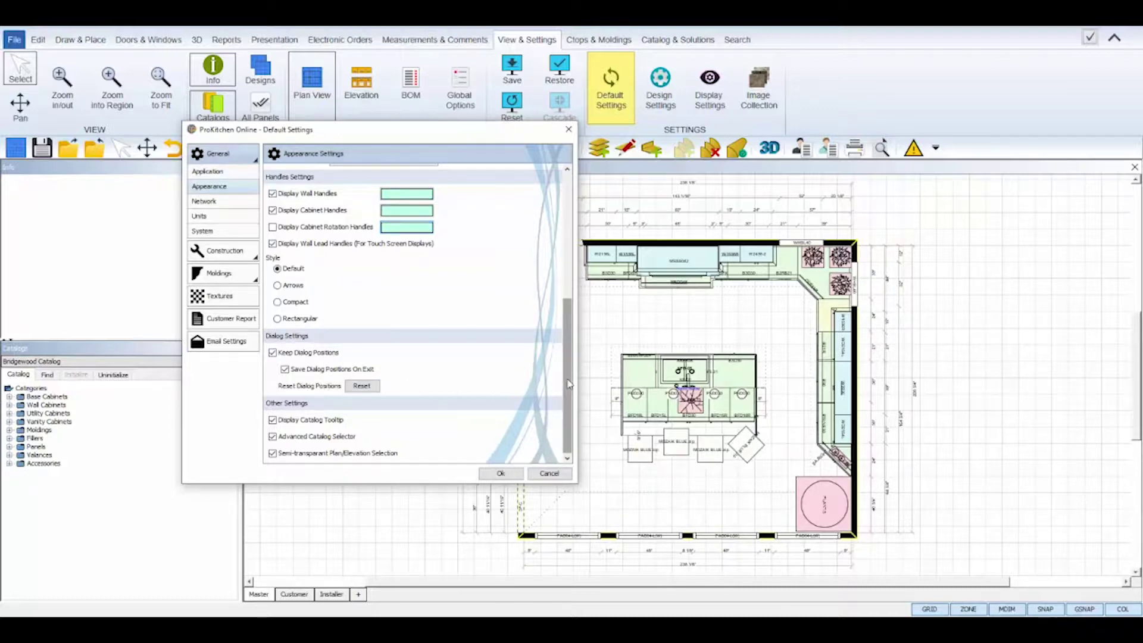
- Toggle catalog tooltip, advanced catalog selector and semi-transparent selection, then show Network settings
{"action": "left_click", "coordinate": [338, 424]}
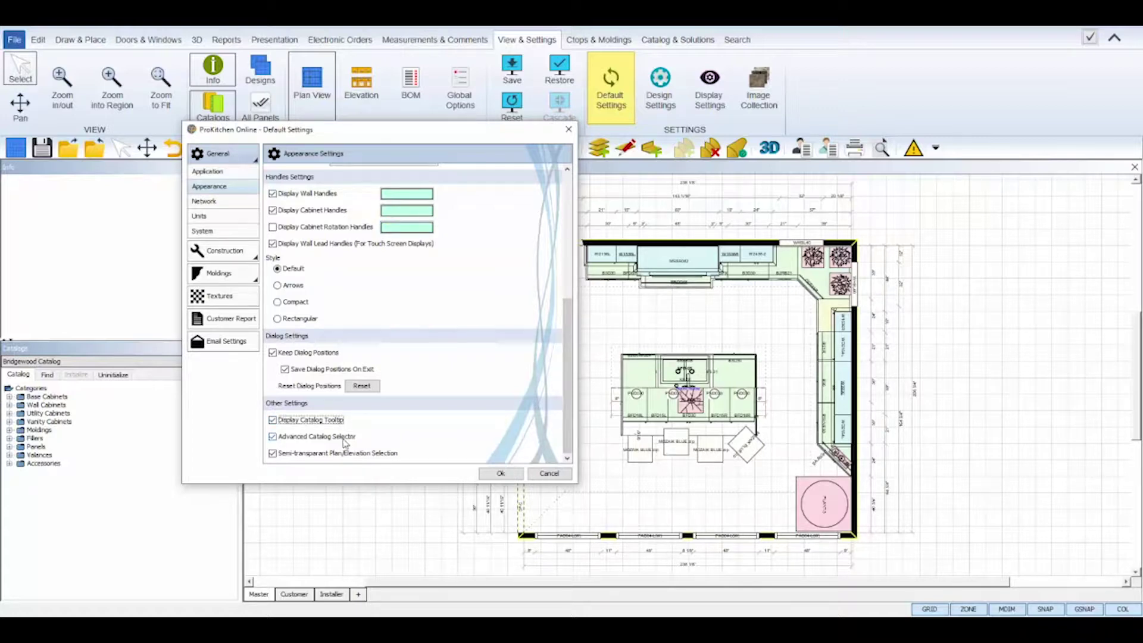
{"action": "left_click", "coordinate": [344, 441]}
{"action": "left_click", "coordinate": [344, 441]}
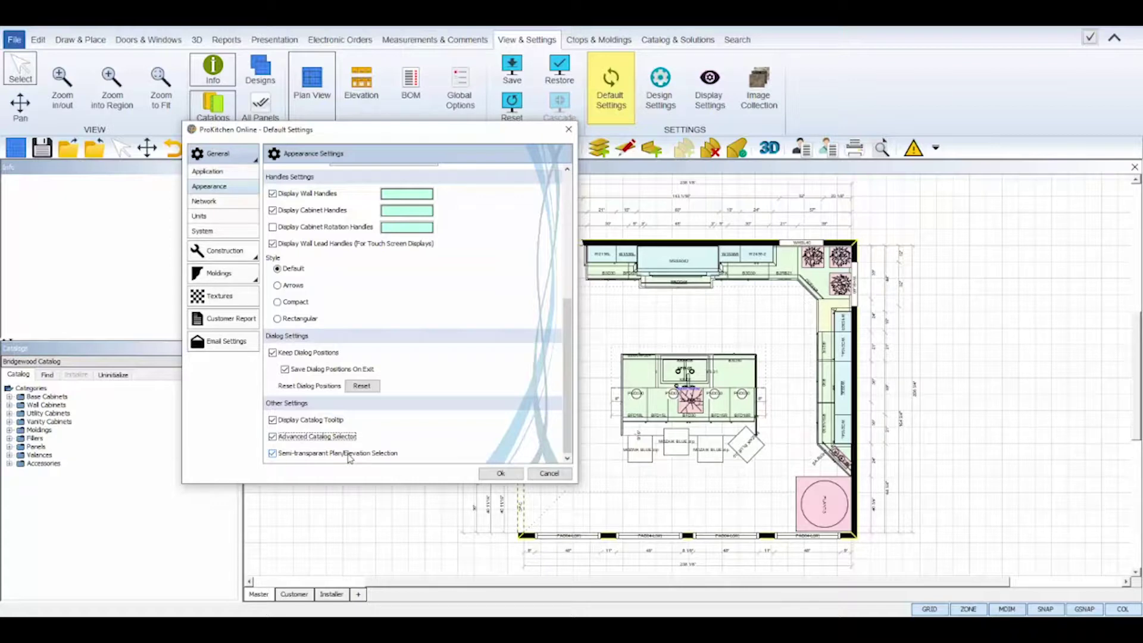
{"action": "left_click", "coordinate": [349, 456]}
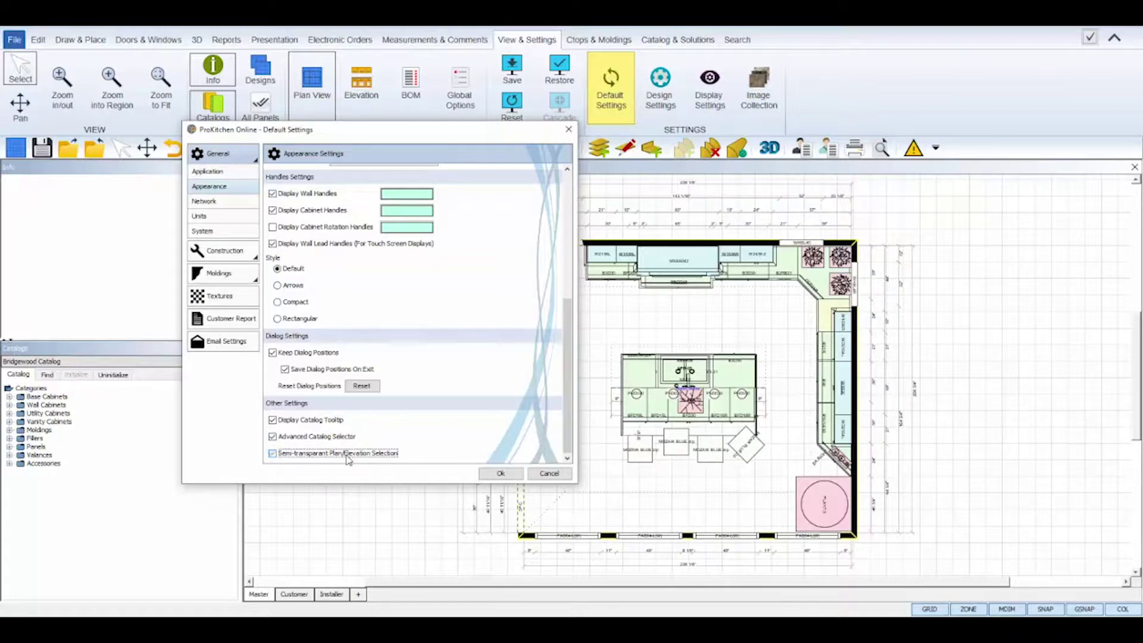
{"action": "left_click", "coordinate": [233, 206]}
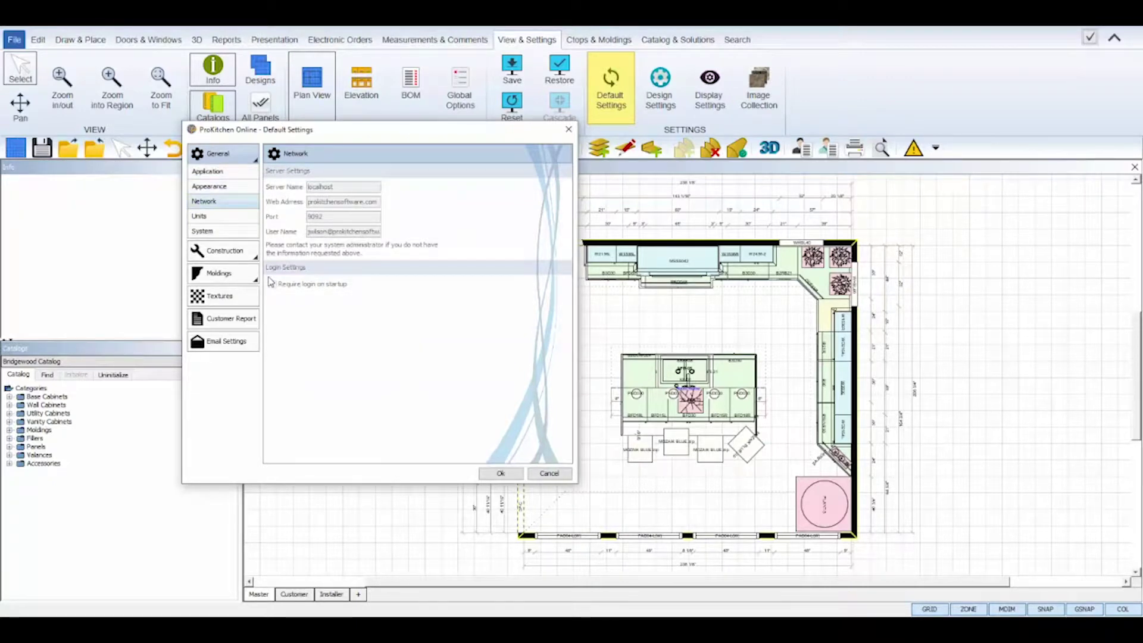
- Cycle through the metric and imperial unit options, settling on Imperial Inches
{"action": "left_click", "coordinate": [232, 218]}
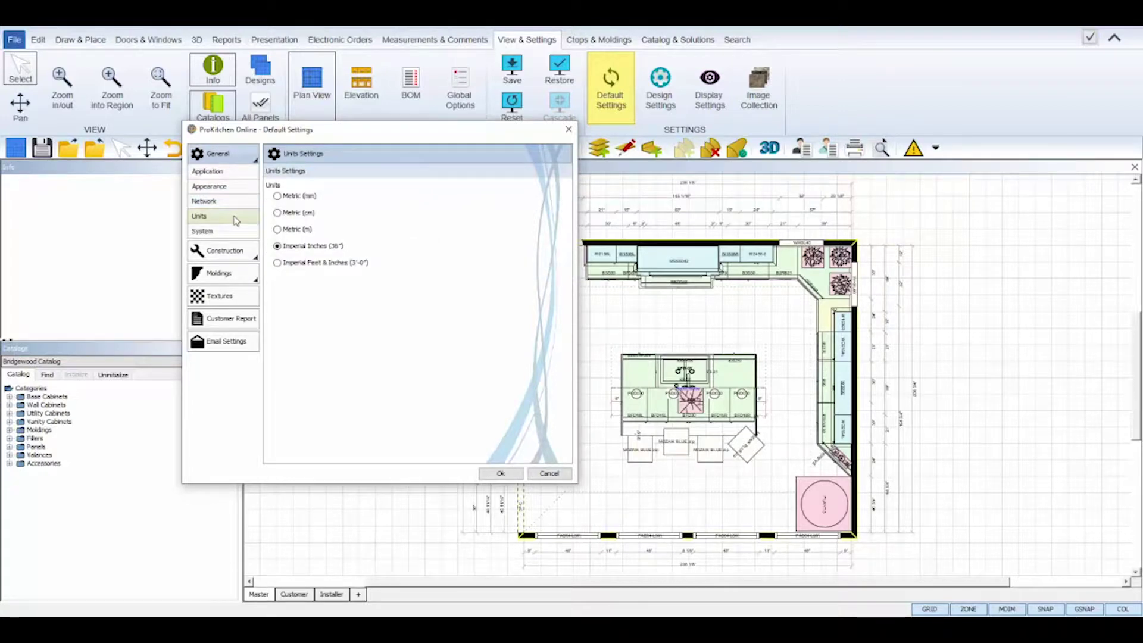
{"action": "left_click", "coordinate": [278, 195]}
{"action": "left_click", "coordinate": [277, 213]}
{"action": "left_click", "coordinate": [277, 230]}
{"action": "left_click", "coordinate": [278, 246]}
{"action": "left_click", "coordinate": [277, 263]}
{"action": "left_click", "coordinate": [278, 246]}
- Try the 32-bit JVM in System settings, then keep 64-bit
{"action": "left_click", "coordinate": [222, 237]}
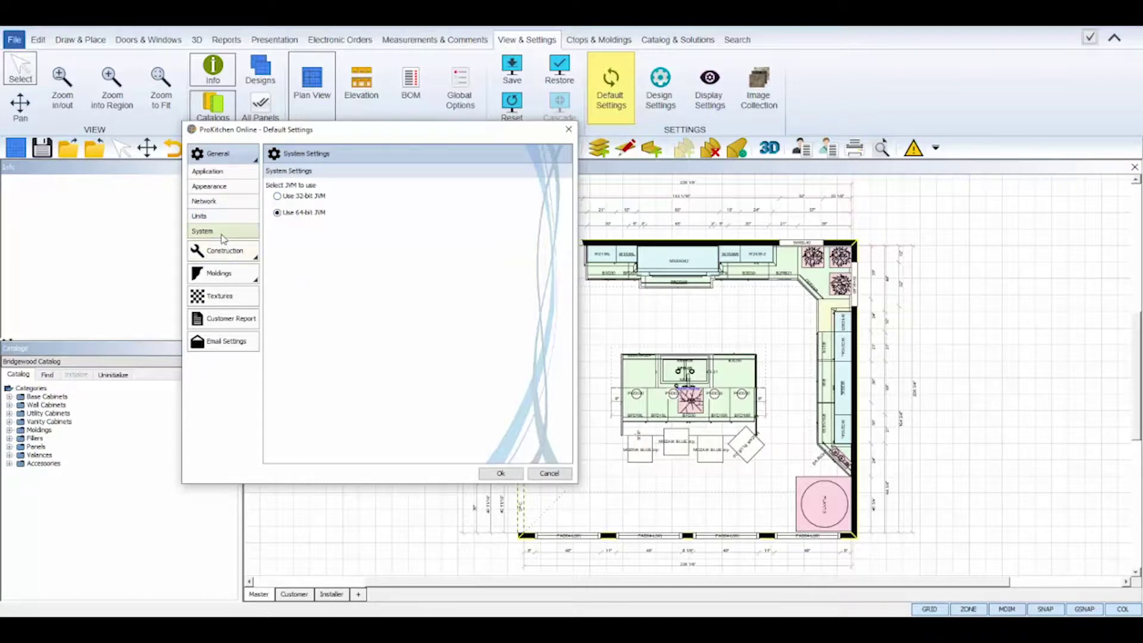
{"action": "left_click", "coordinate": [278, 197]}
{"action": "left_click", "coordinate": [278, 214]}
{"action": "left_click", "coordinate": [279, 215]}
- Open the Walls construction defaults and edit the wall thickness value
{"action": "left_click", "coordinate": [234, 255]}
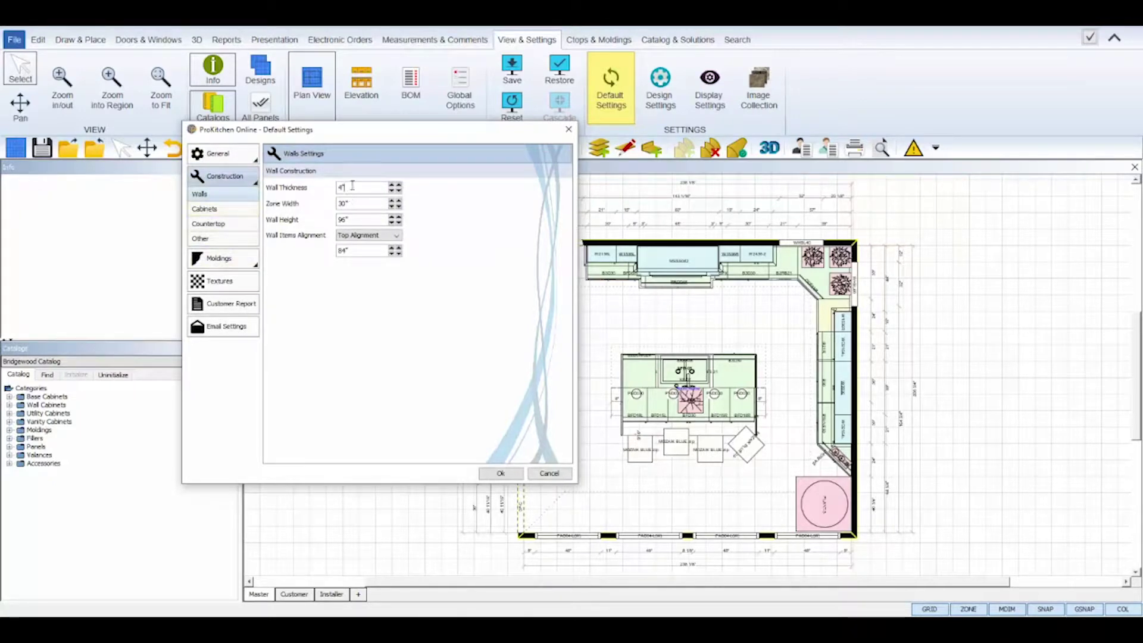
{"action": "left_click_drag", "start_coordinate": [353, 186], "coordinate": [326, 209]}
{"action": "left_click", "coordinate": [350, 204]}
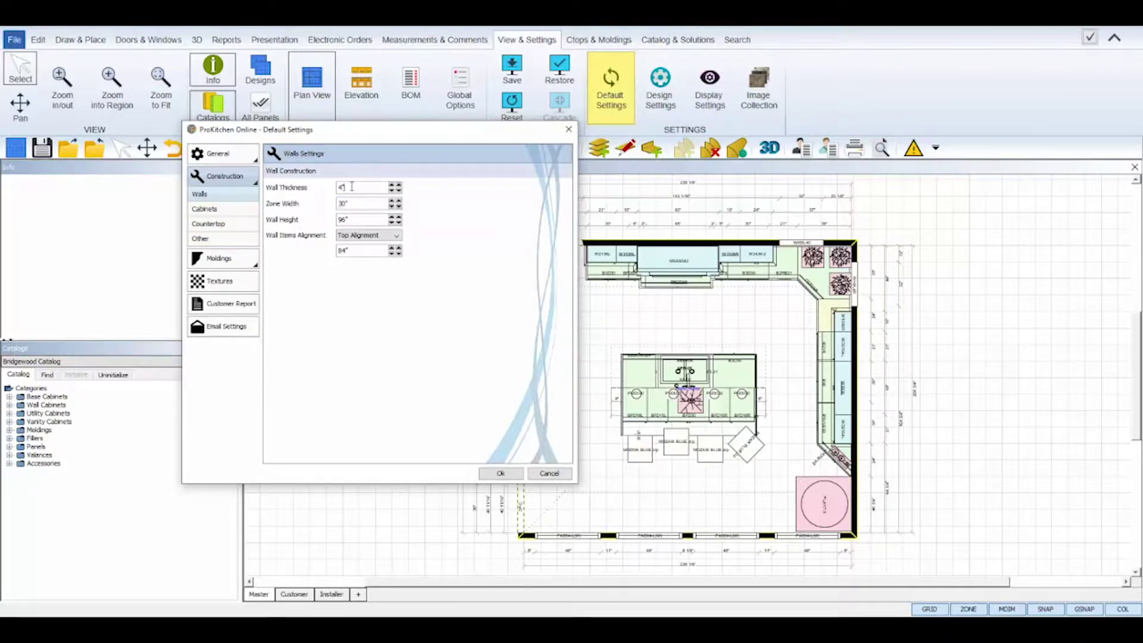
{"action": "key", "text": "BackSpace"}
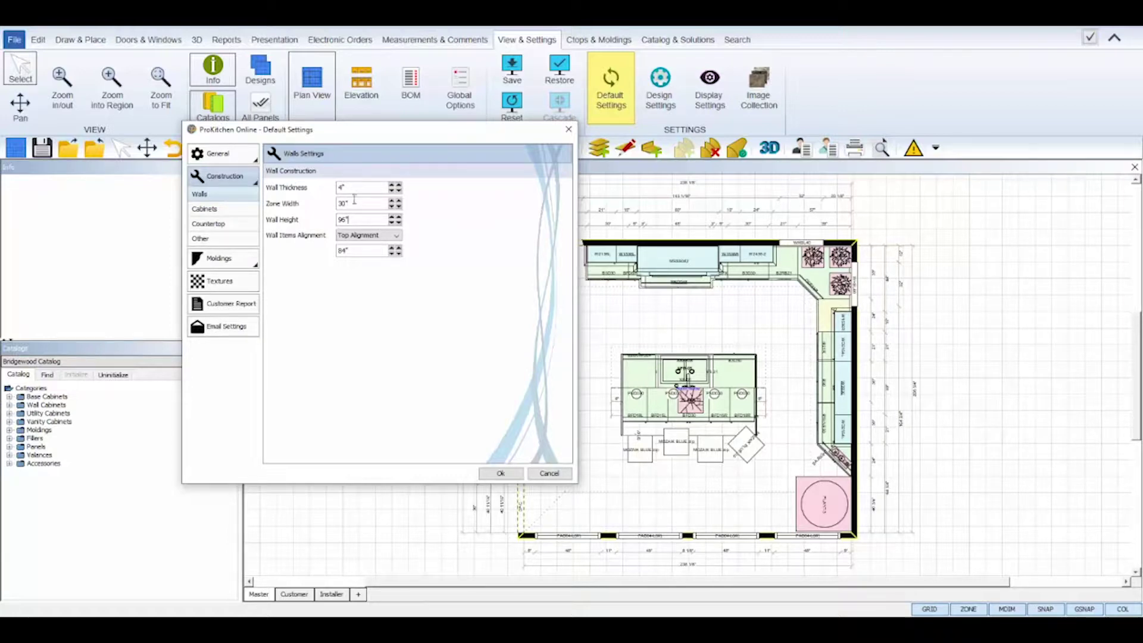
{"action": "left_click", "coordinate": [357, 221]}
- Try Bottom for wall items alignment, then return it to Top
{"action": "left_click", "coordinate": [374, 236]}
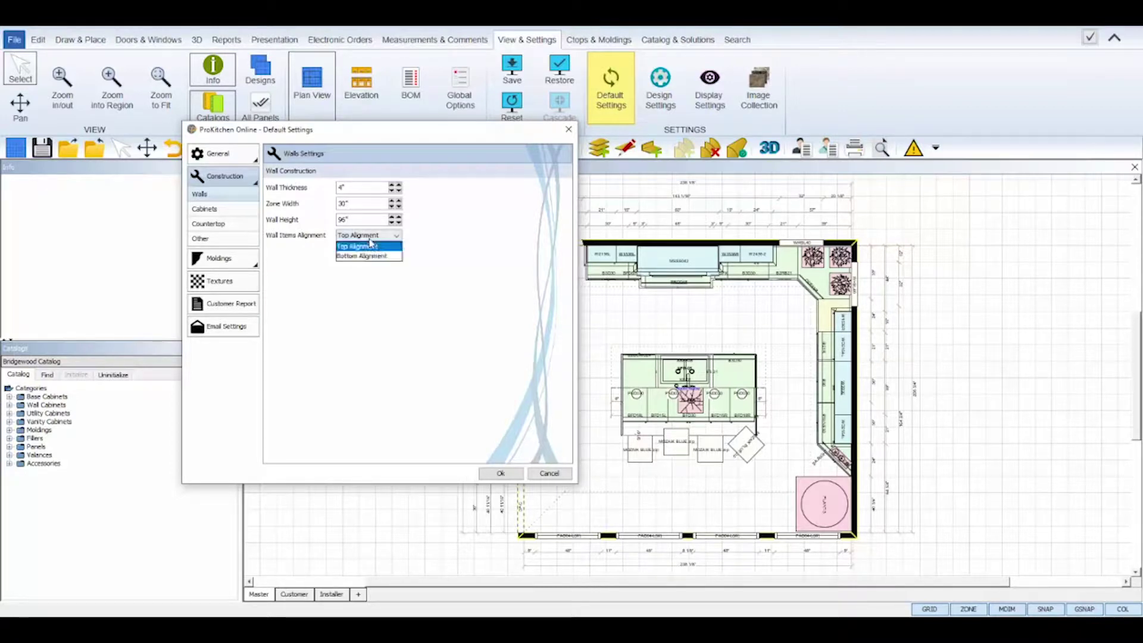
{"action": "left_click", "coordinate": [370, 247]}
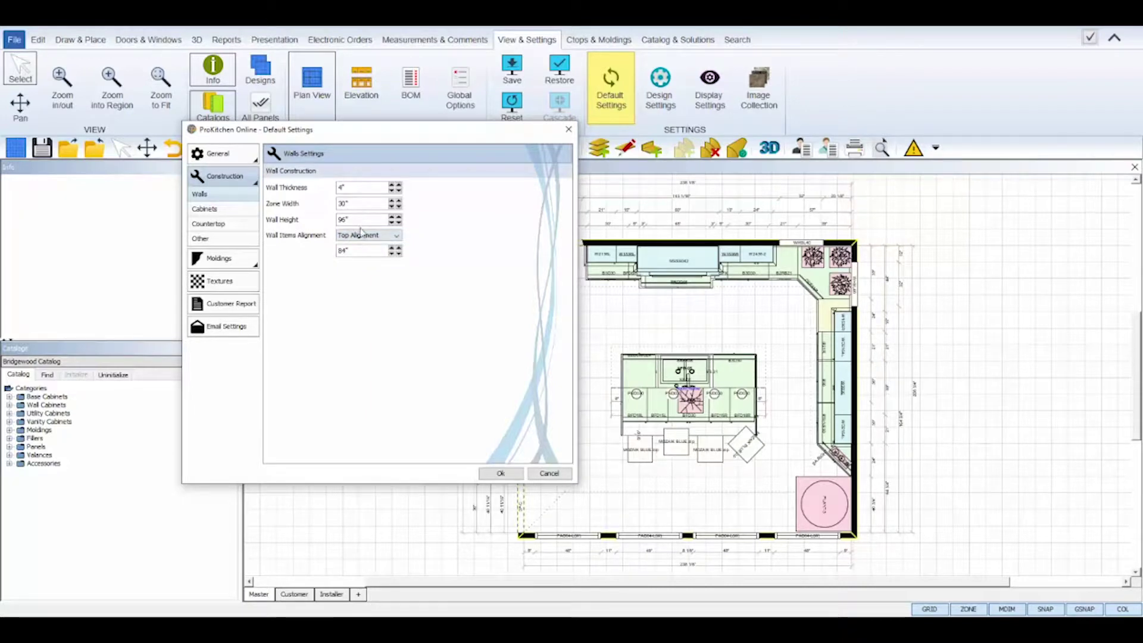
{"action": "left_click", "coordinate": [369, 235]}
{"action": "left_click", "coordinate": [363, 255]}
{"action": "left_click", "coordinate": [364, 235]}
{"action": "left_click", "coordinate": [365, 244]}
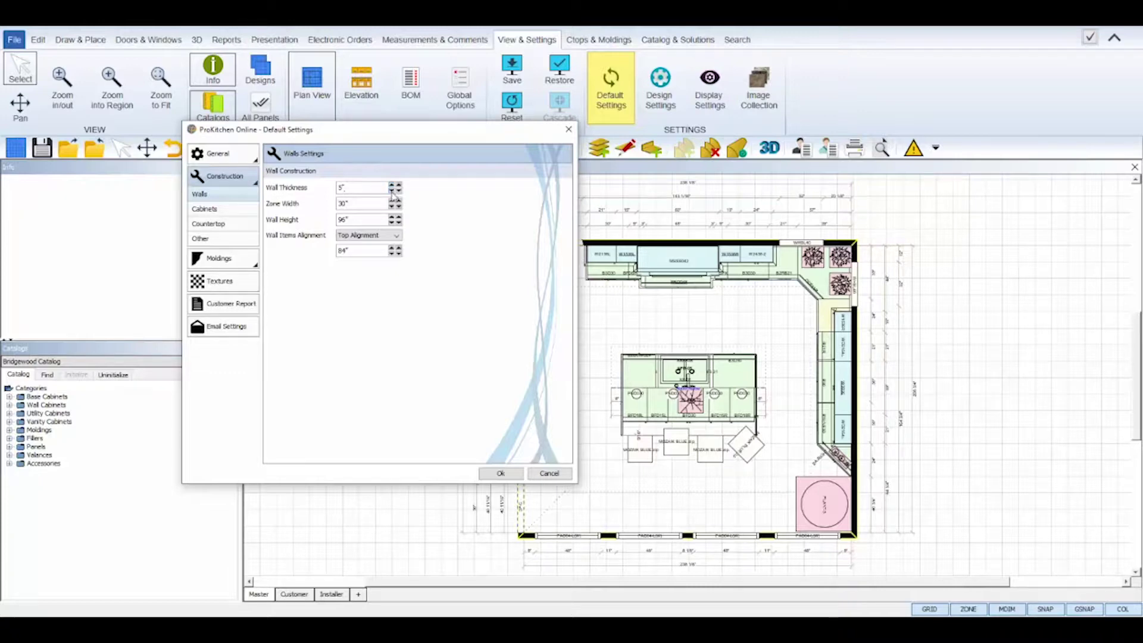
- Set wall thickness back to 4 inches and show the Cabinets defaults
{"action": "left_click", "coordinate": [391, 190]}
{"action": "left_click", "coordinate": [391, 191]}
{"action": "double_click", "coordinate": [335, 188]}
{"action": "type", "text": "4"}
{"action": "left_click", "coordinate": [233, 217]}
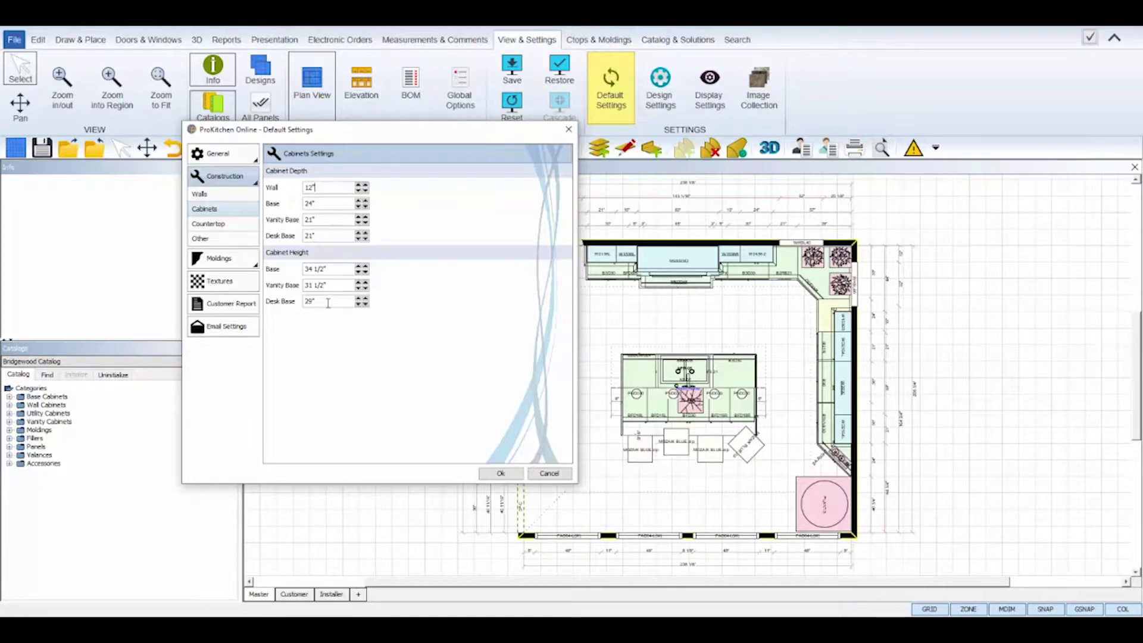
{"action": "left_click", "coordinate": [237, 224]}
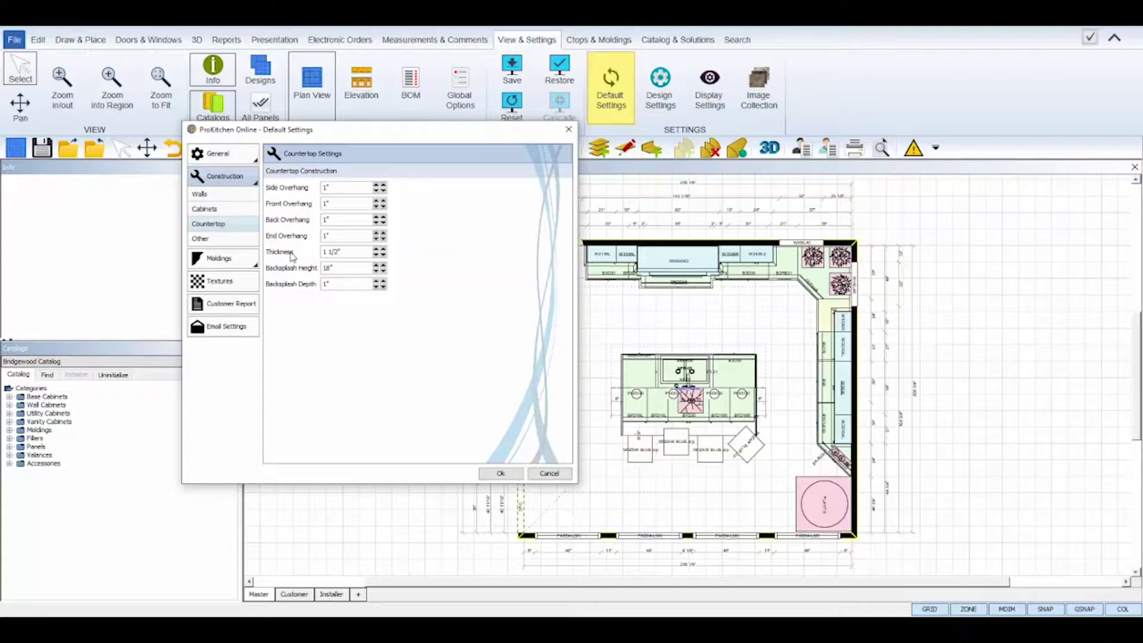
- Inspect the backsplash height and depth values, then show the Other construction settings
{"action": "double_click", "coordinate": [339, 267]}
{"action": "double_click", "coordinate": [327, 284]}
{"action": "left_click", "coordinate": [344, 265]}
{"action": "left_click", "coordinate": [232, 239]}
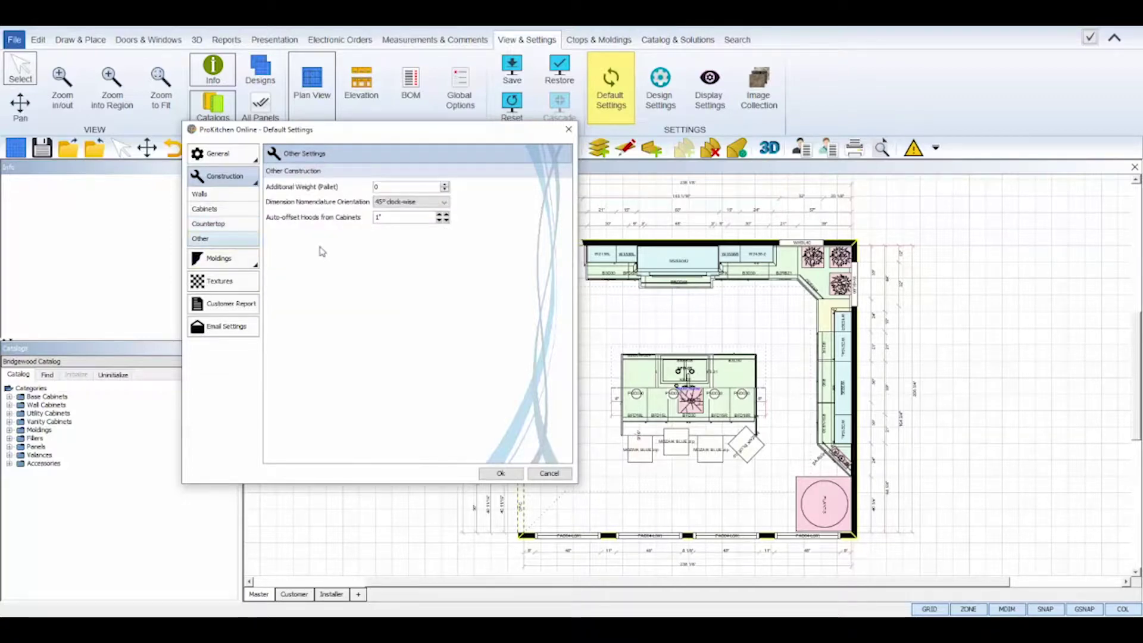
- Set Dimension Nomenclature Orientation to Default and show the Moldings settings
{"action": "left_click", "coordinate": [387, 187]}
{"action": "left_click", "coordinate": [411, 201]}
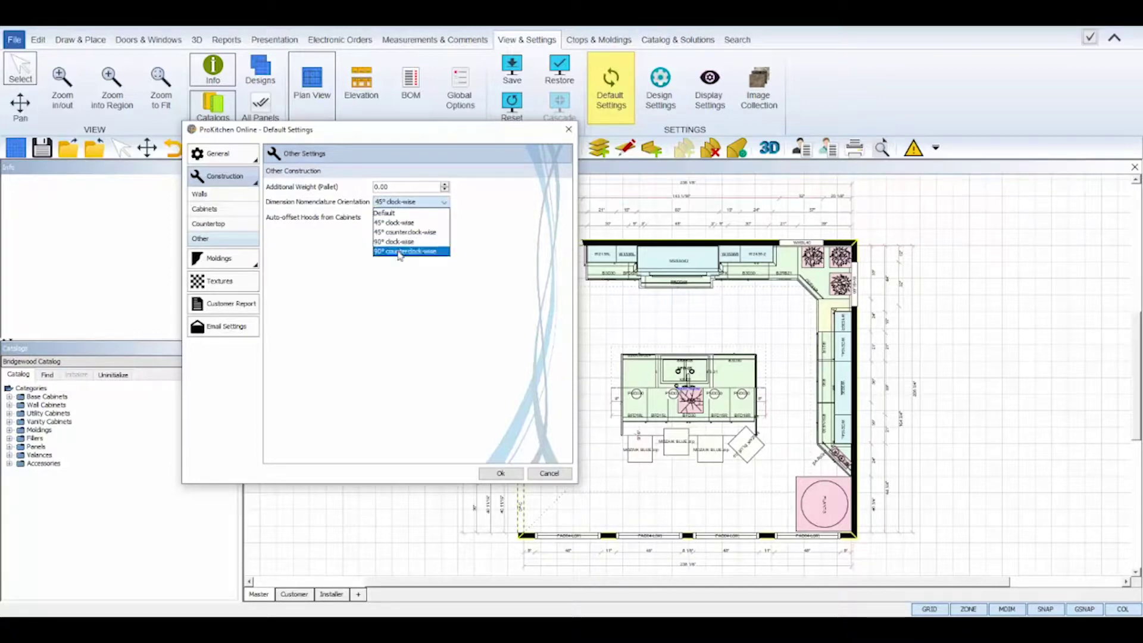
{"action": "left_click", "coordinate": [398, 213]}
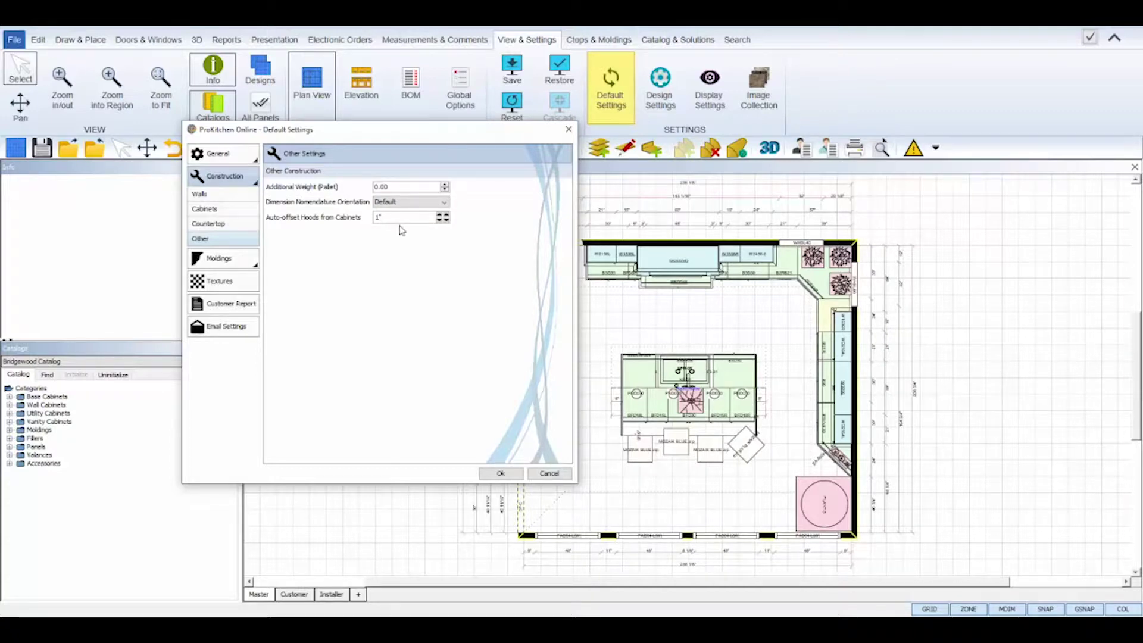
{"action": "left_click", "coordinate": [240, 263]}
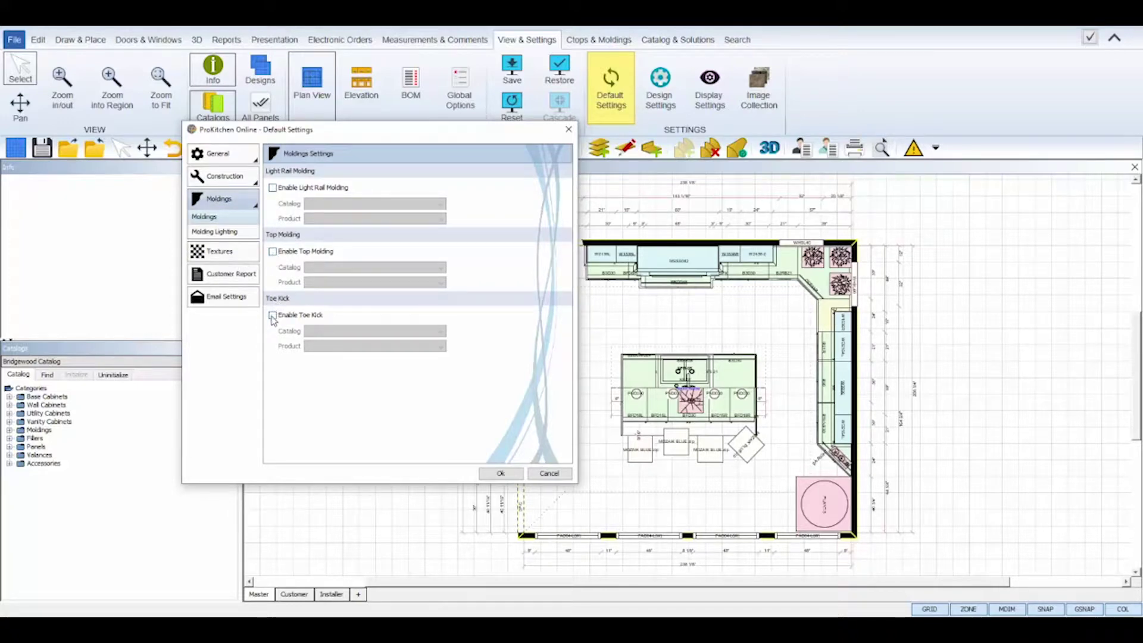
{"action": "left_click", "coordinate": [273, 253]}
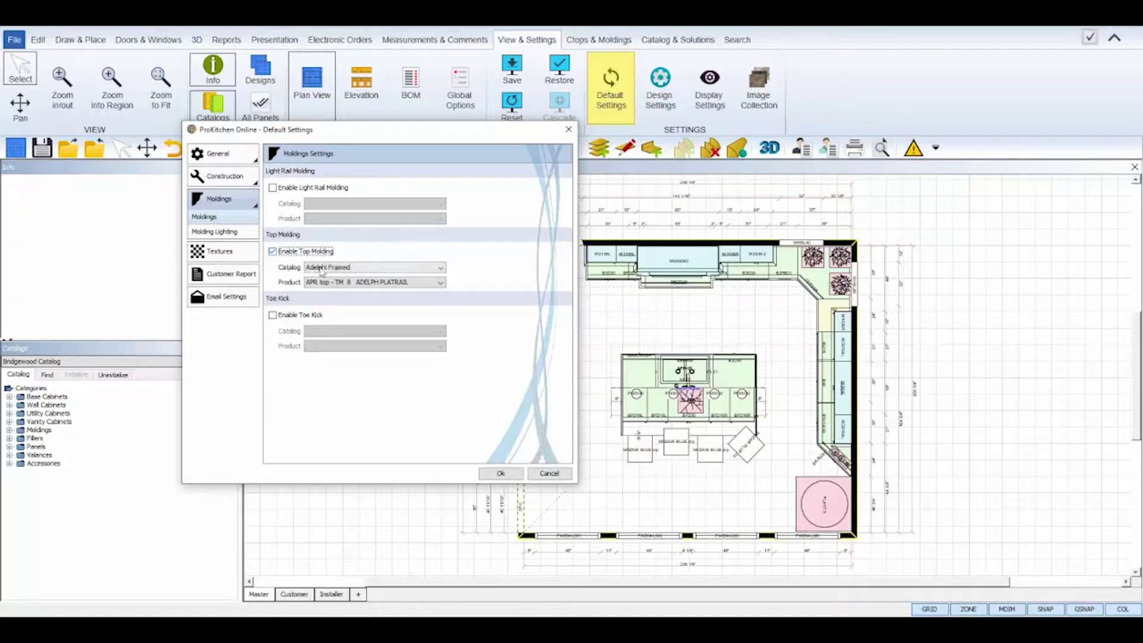
{"action": "left_click", "coordinate": [321, 270]}
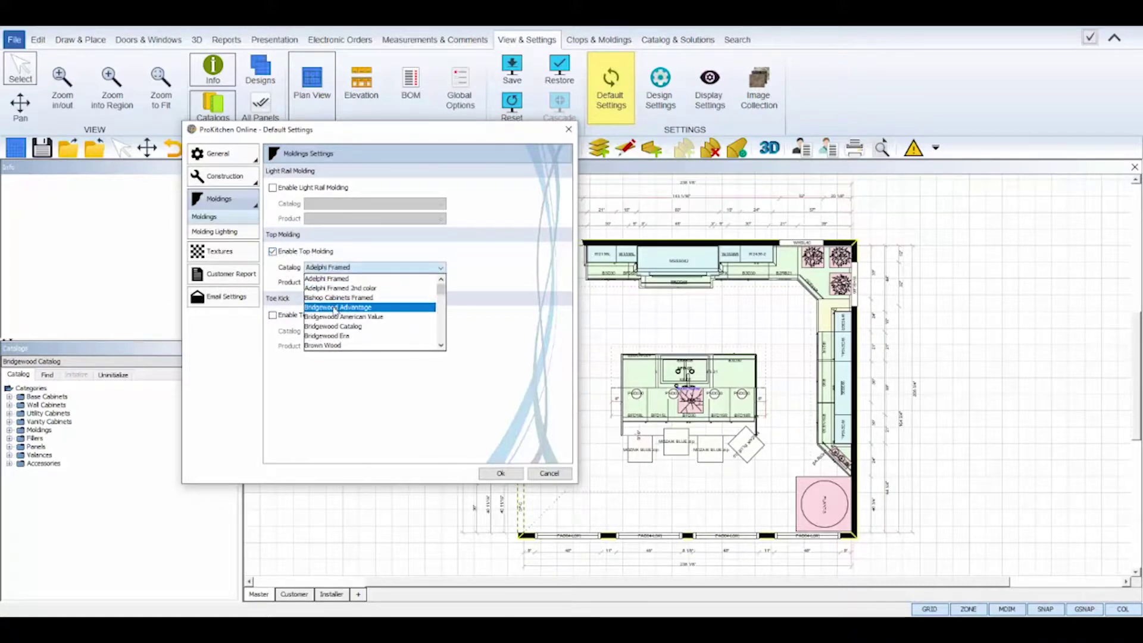
{"action": "left_click", "coordinate": [334, 326]}
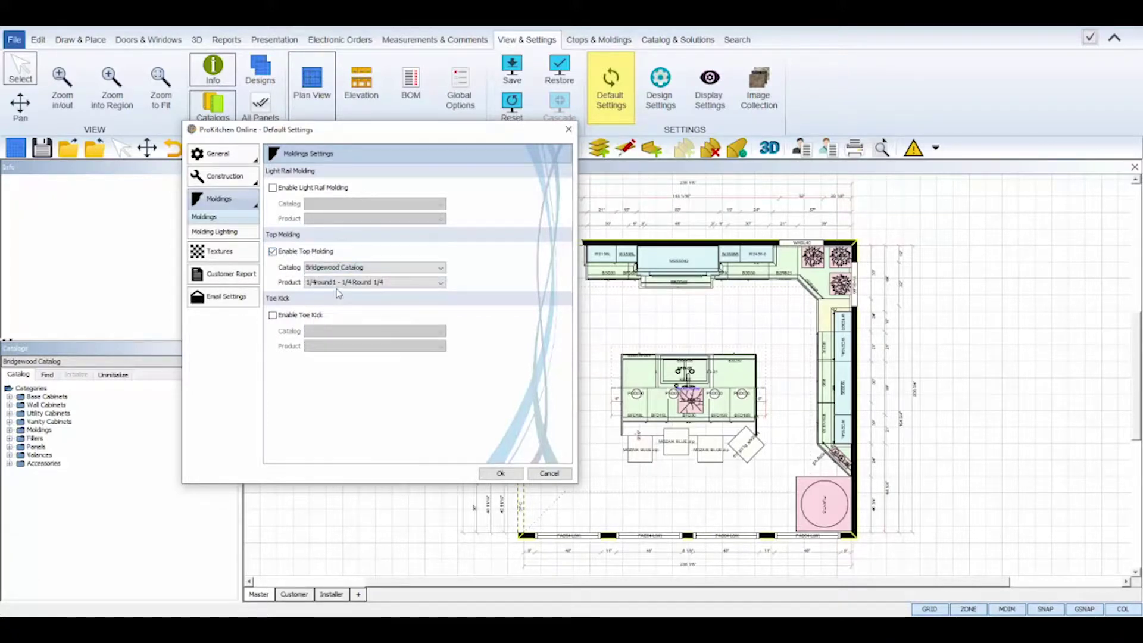
{"action": "left_click", "coordinate": [336, 283]}
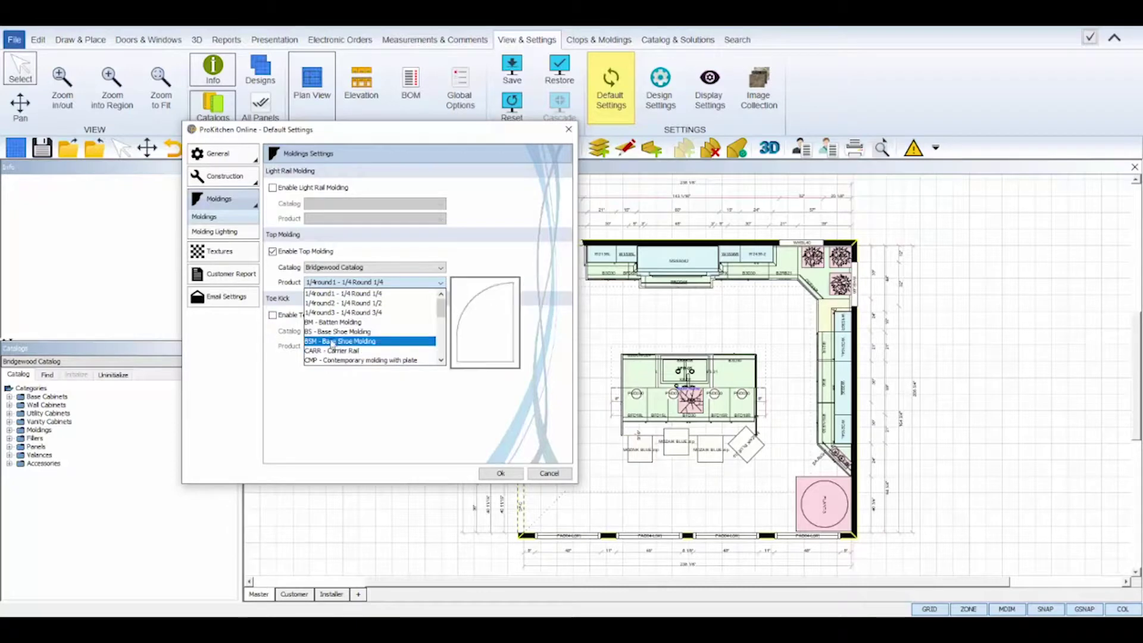
{"action": "left_click", "coordinate": [291, 283]}
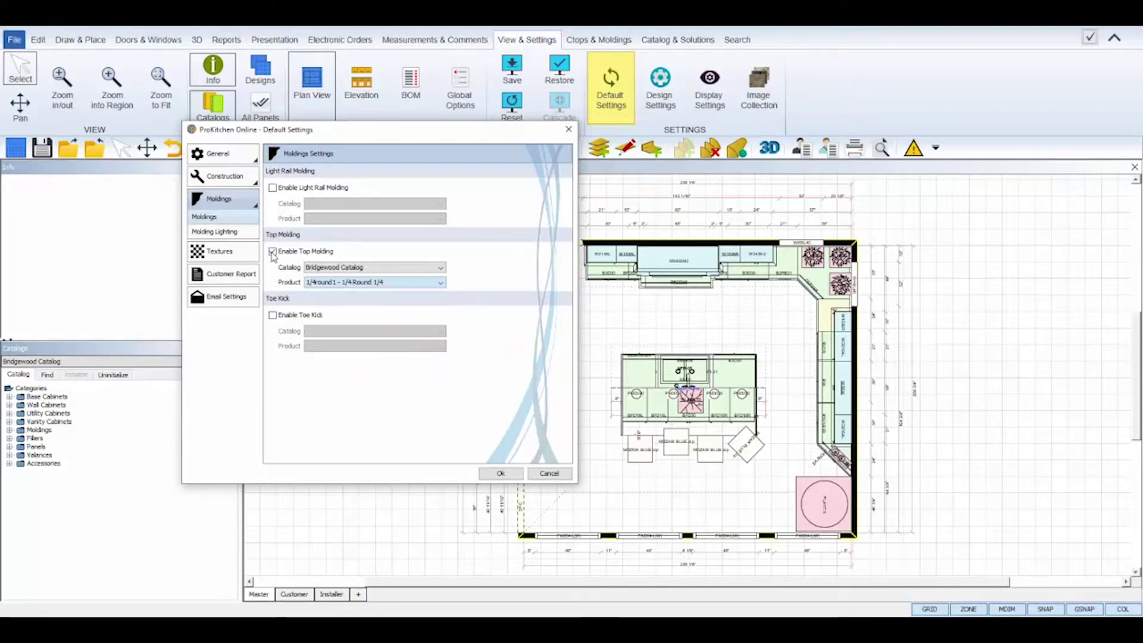
{"action": "left_click", "coordinate": [273, 252]}
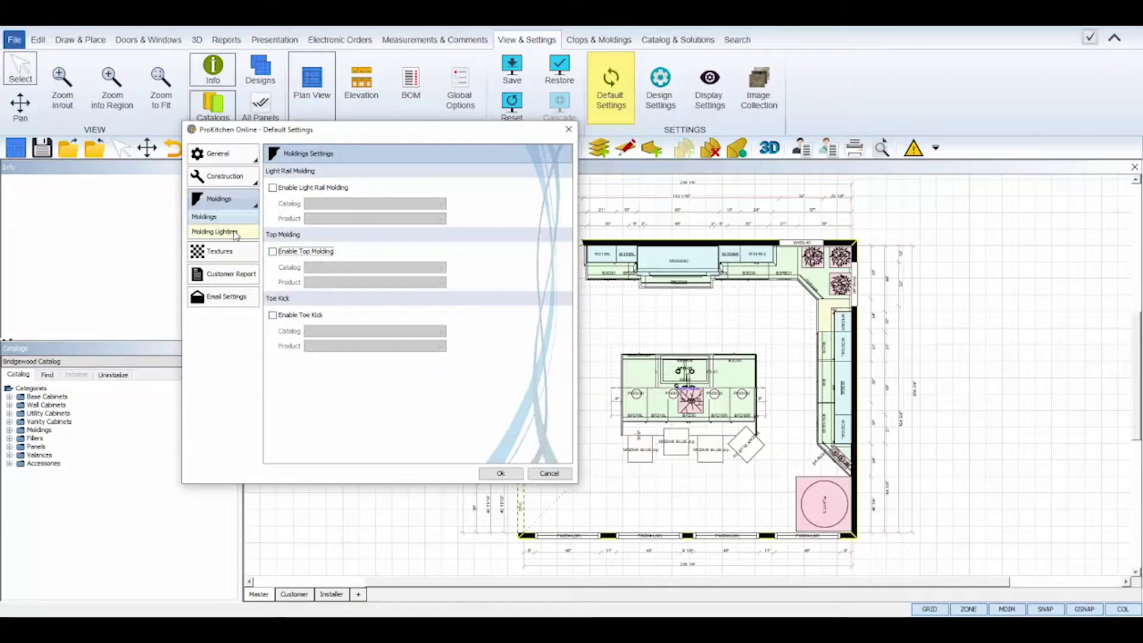
{"action": "left_click", "coordinate": [233, 238]}
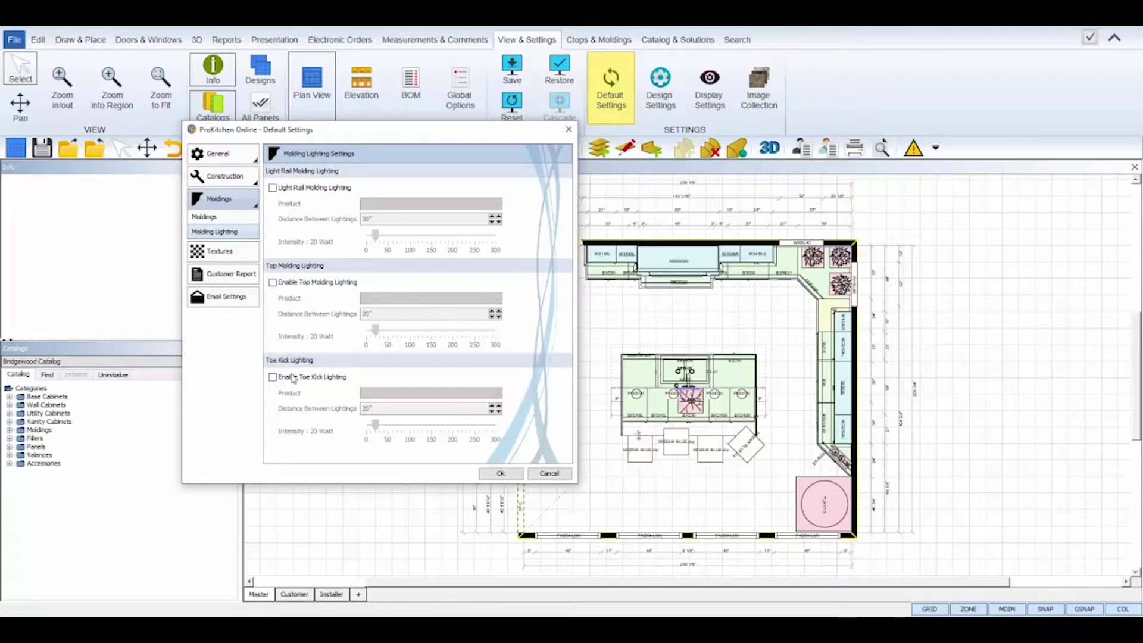
- Try toe kick lighting with TKL003 at about 70 watts, turn it back off, and show Textures settings
{"action": "left_click", "coordinate": [273, 377]}
{"action": "left_click", "coordinate": [374, 395]}
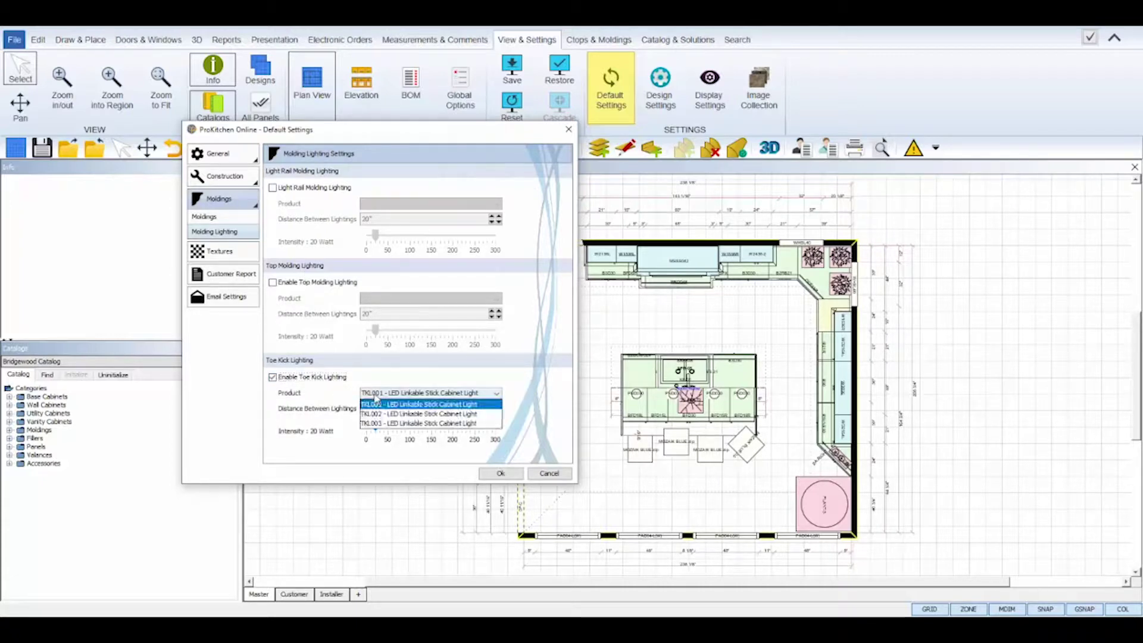
{"action": "left_click", "coordinate": [368, 424]}
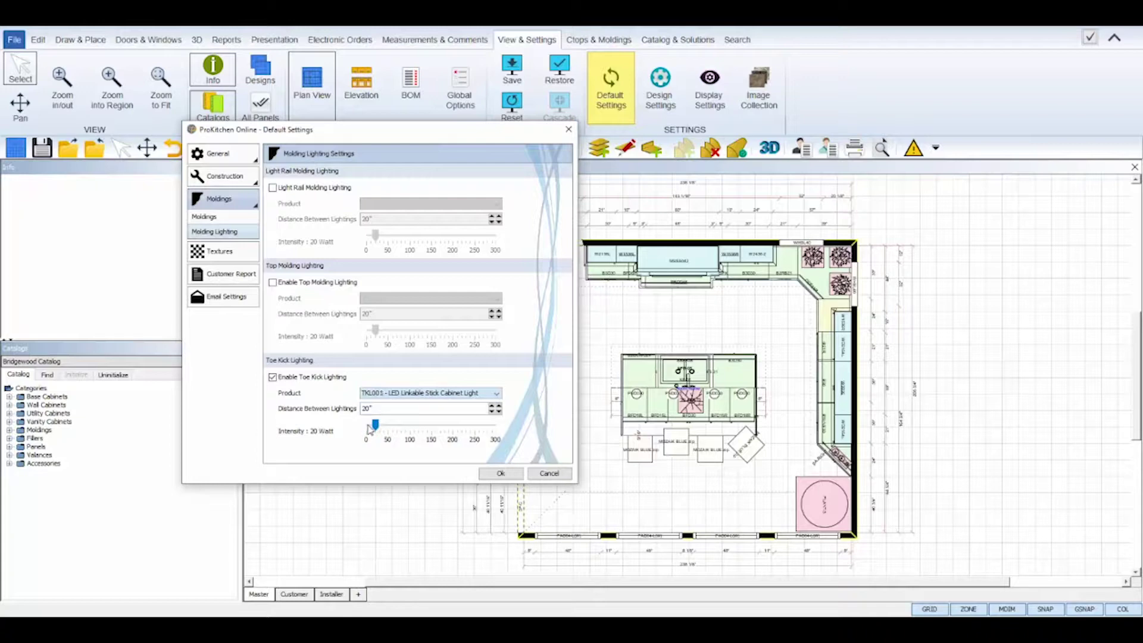
{"action": "left_click_drag", "start_coordinate": [371, 408], "coordinate": [355, 408]}
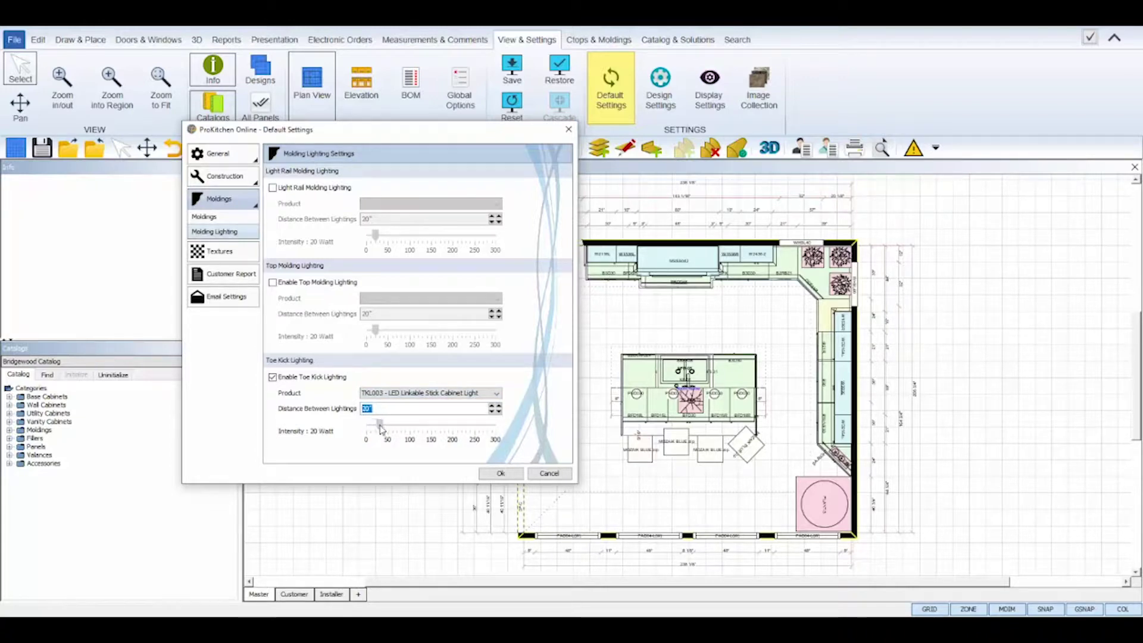
{"action": "mouse_move", "coordinate": [375, 424]}
{"action": "left_mouse_down"}
{"action": "mouse_move", "coordinate": [399, 427]}
{"action": "mouse_move", "coordinate": [378, 429]}
{"action": "left_mouse_up"}
{"action": "left_click", "coordinate": [272, 377]}
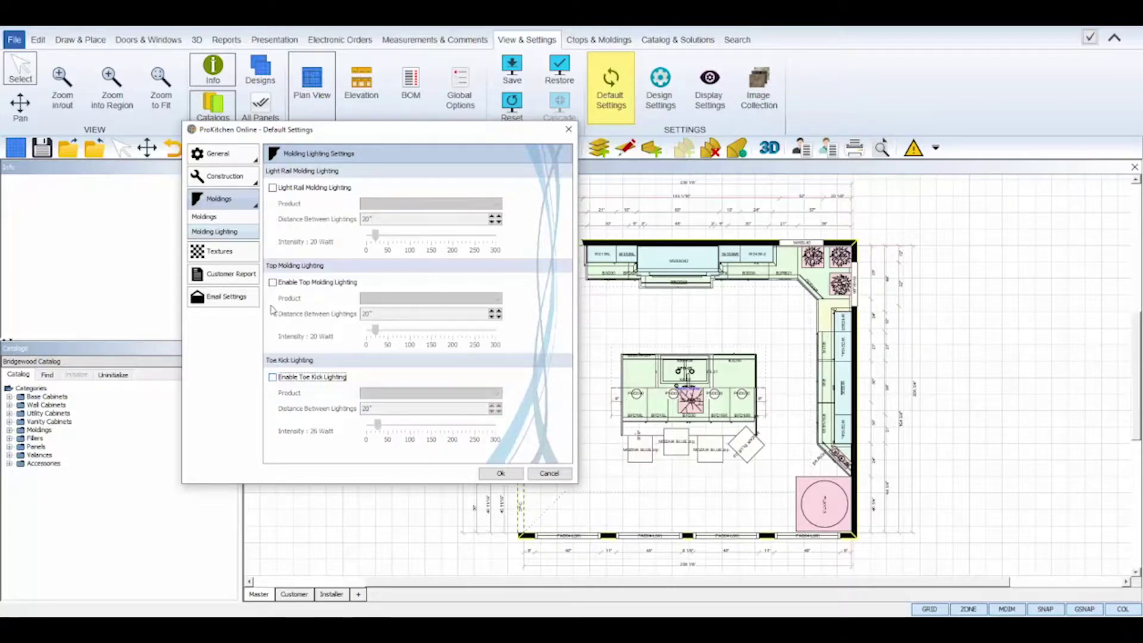
{"action": "left_click", "coordinate": [241, 256]}
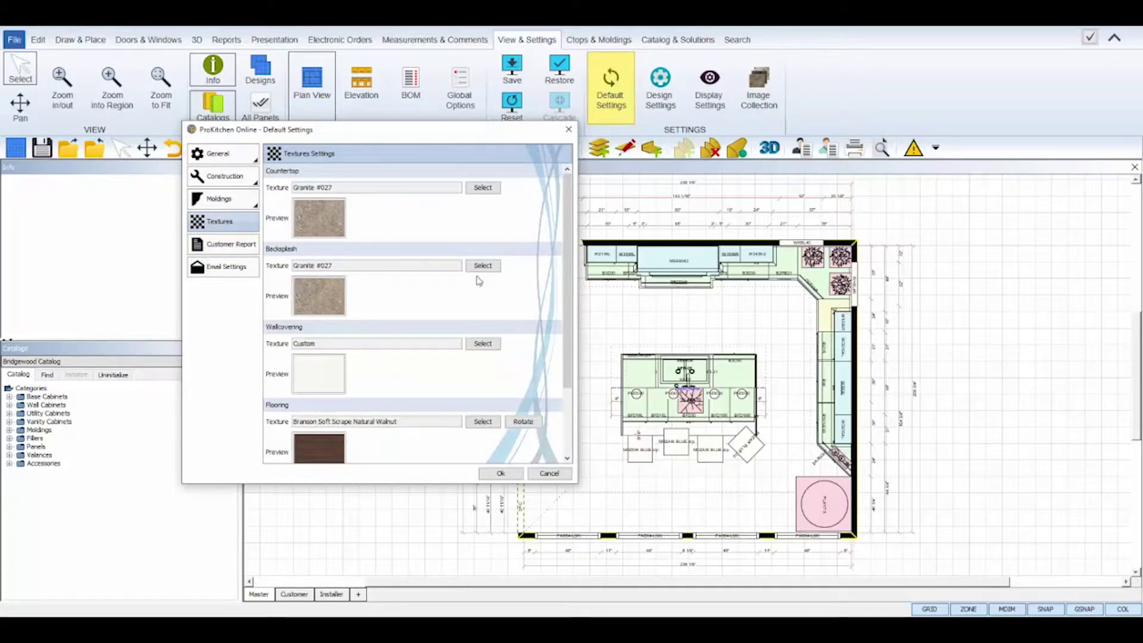
{"action": "left_click_drag", "start_coordinate": [570, 271], "coordinate": [571, 345]}
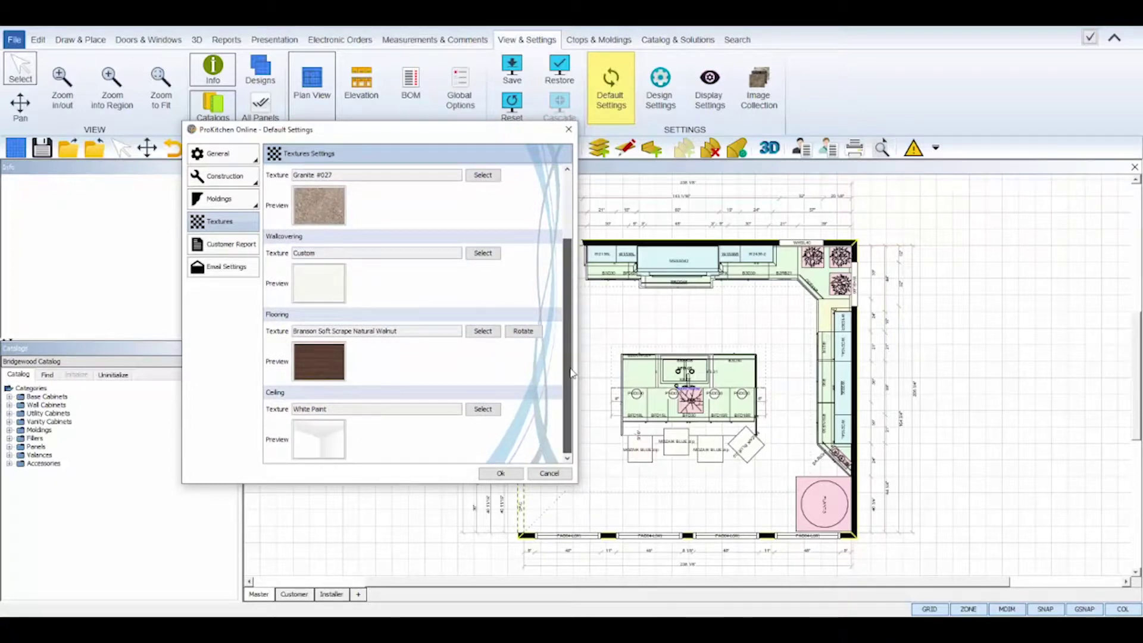
{"action": "left_click_drag", "start_coordinate": [575, 333], "coordinate": [563, 245]}
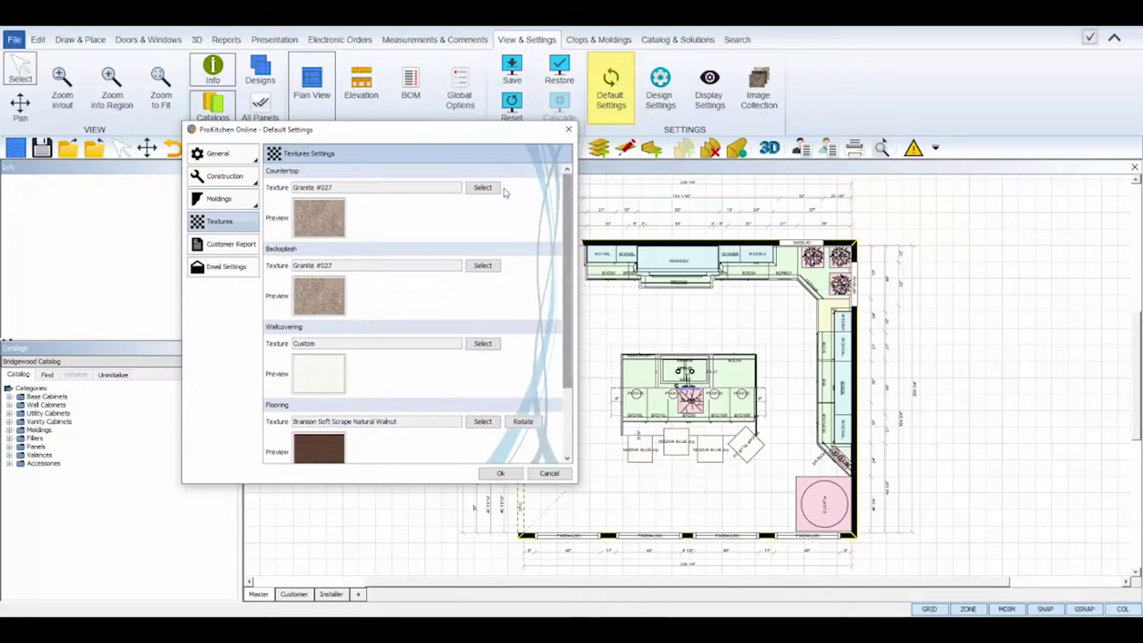
- Open the countertop texture collection and preview the Formica 180FX By Formica Group textures
{"action": "left_click", "coordinate": [483, 188]}
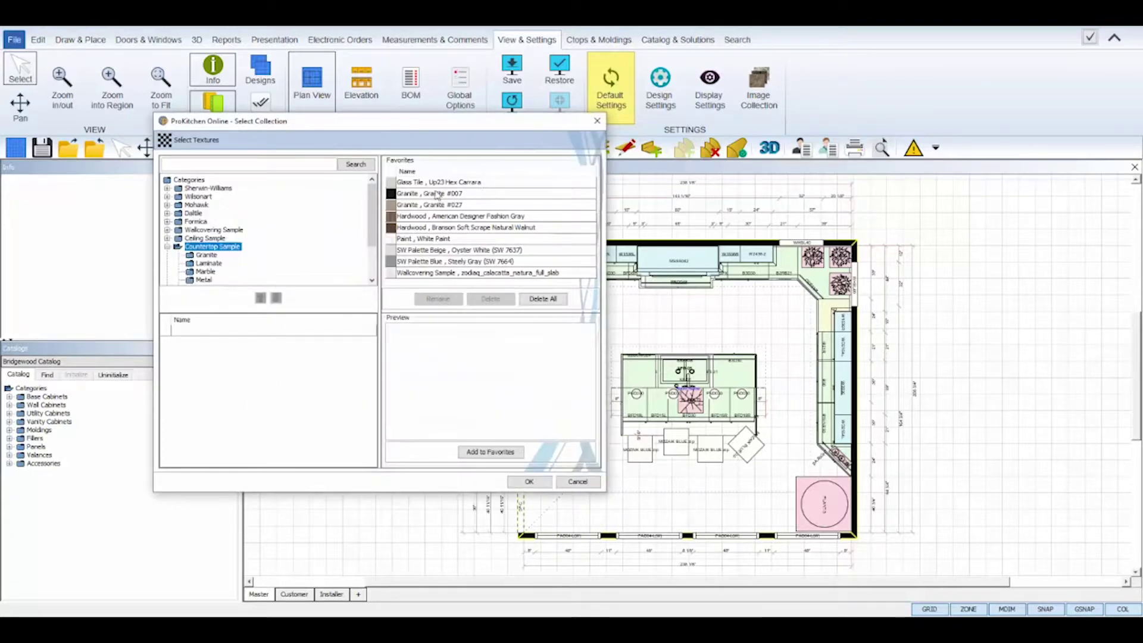
{"action": "mouse_move", "coordinate": [371, 213]}
{"action": "left_mouse_down"}
{"action": "mouse_move", "coordinate": [370, 252]}
{"action": "mouse_move", "coordinate": [370, 220]}
{"action": "left_mouse_up"}
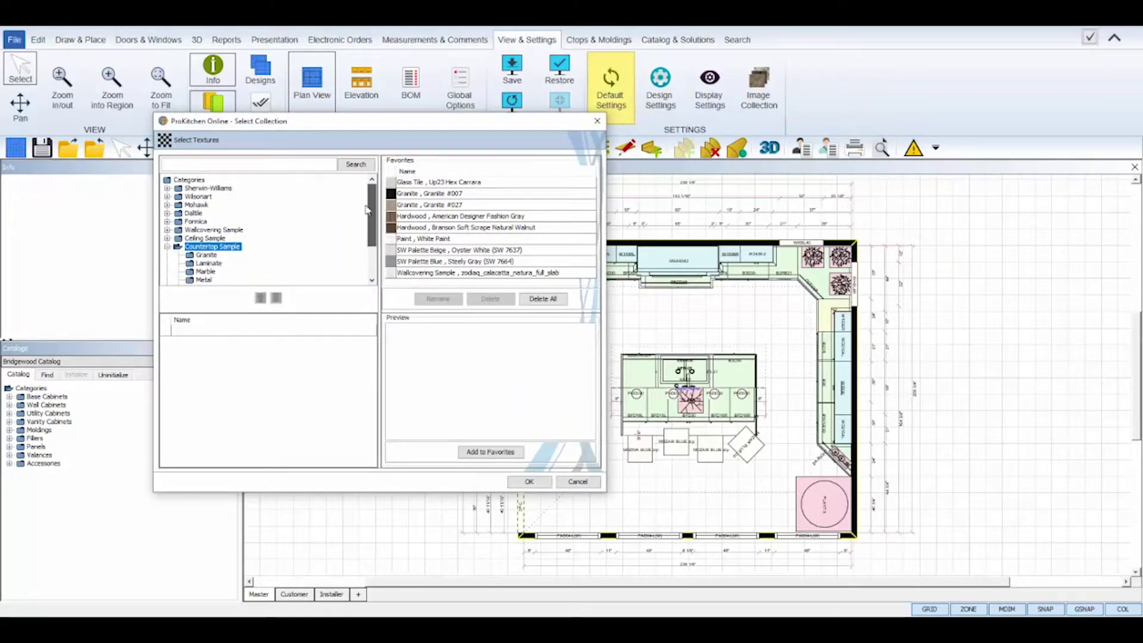
{"action": "left_click", "coordinate": [196, 221]}
{"action": "left_click", "coordinate": [167, 221]}
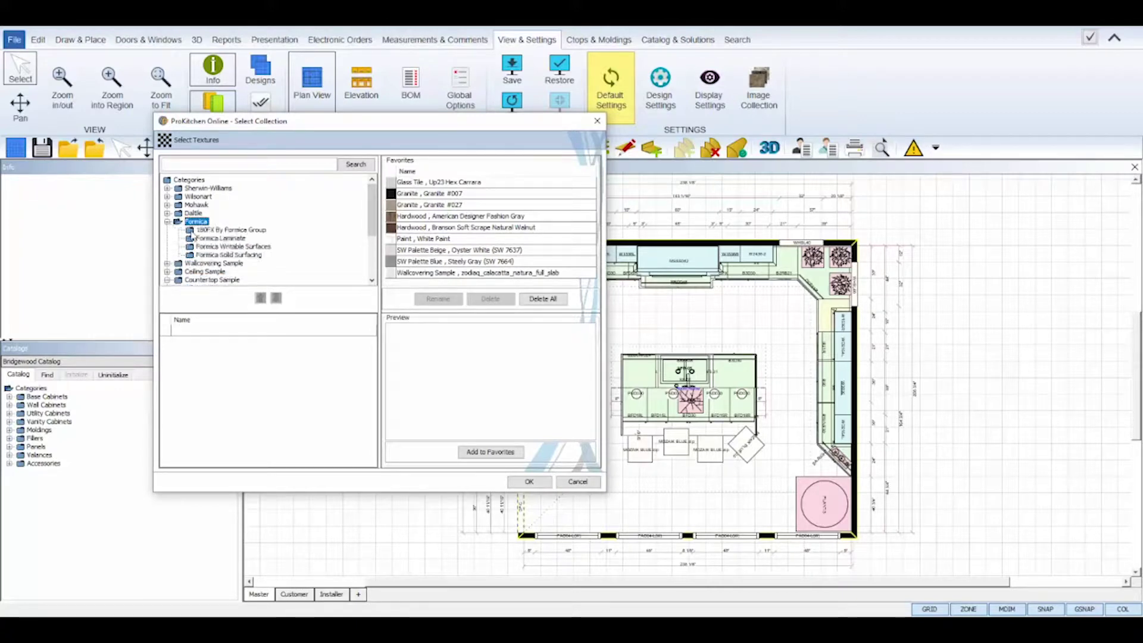
{"action": "left_click", "coordinate": [196, 229]}
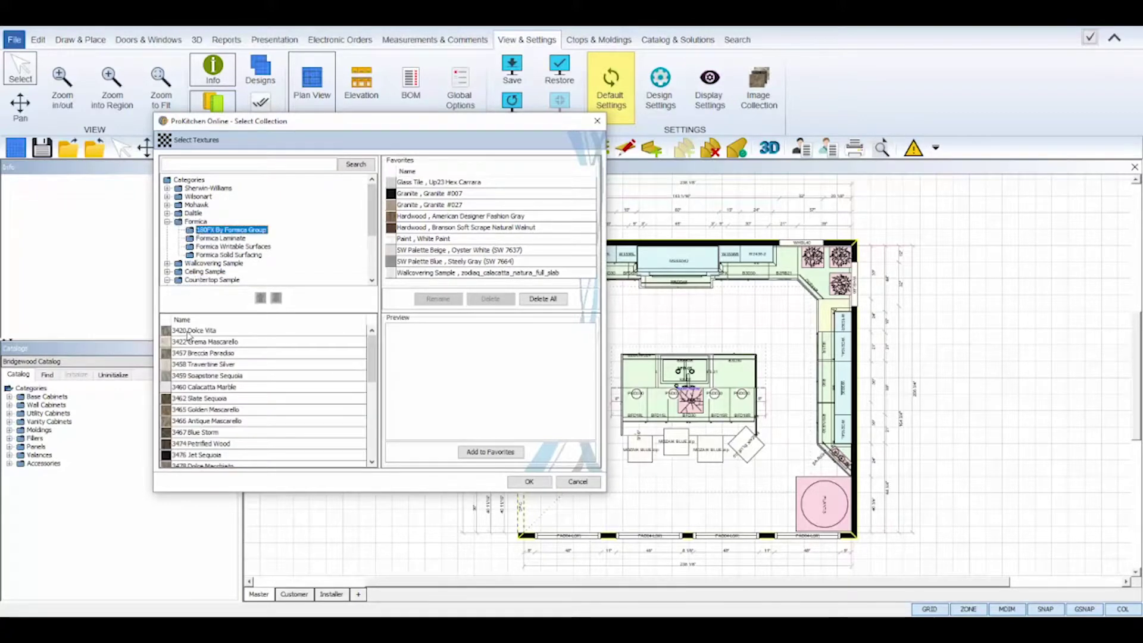
- Close the collection unchanged and rotate the Branson Soft Scrape Natural Walnut flooring texture
{"action": "left_click", "coordinate": [577, 482]}
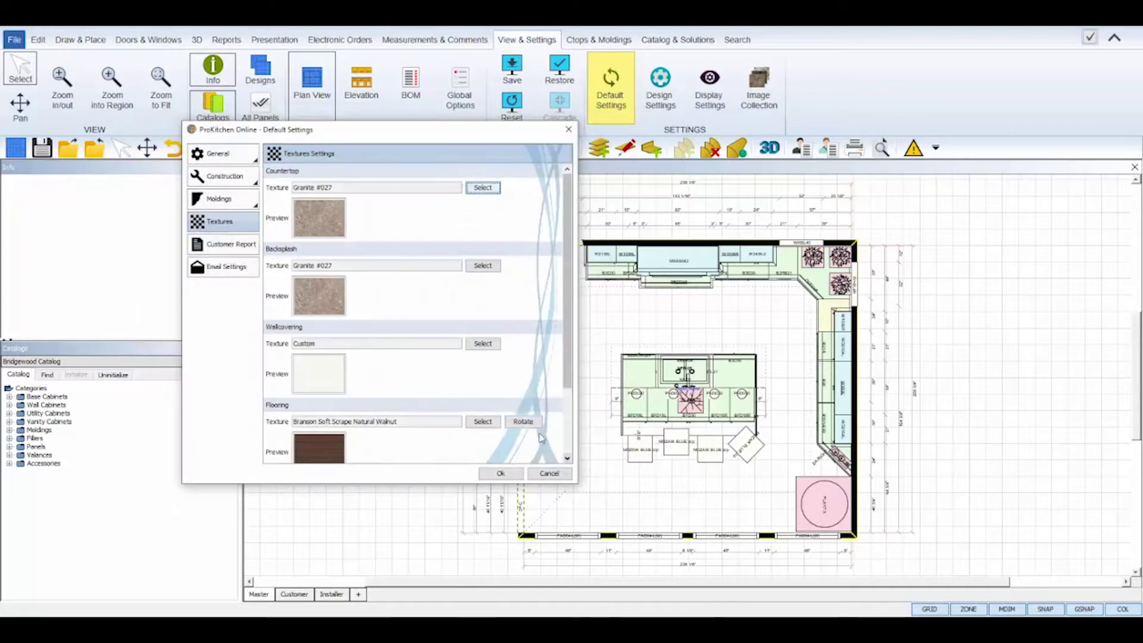
{"action": "scroll", "coordinate": [558, 324], "scroll_direction": "down", "scroll_amount": 3}
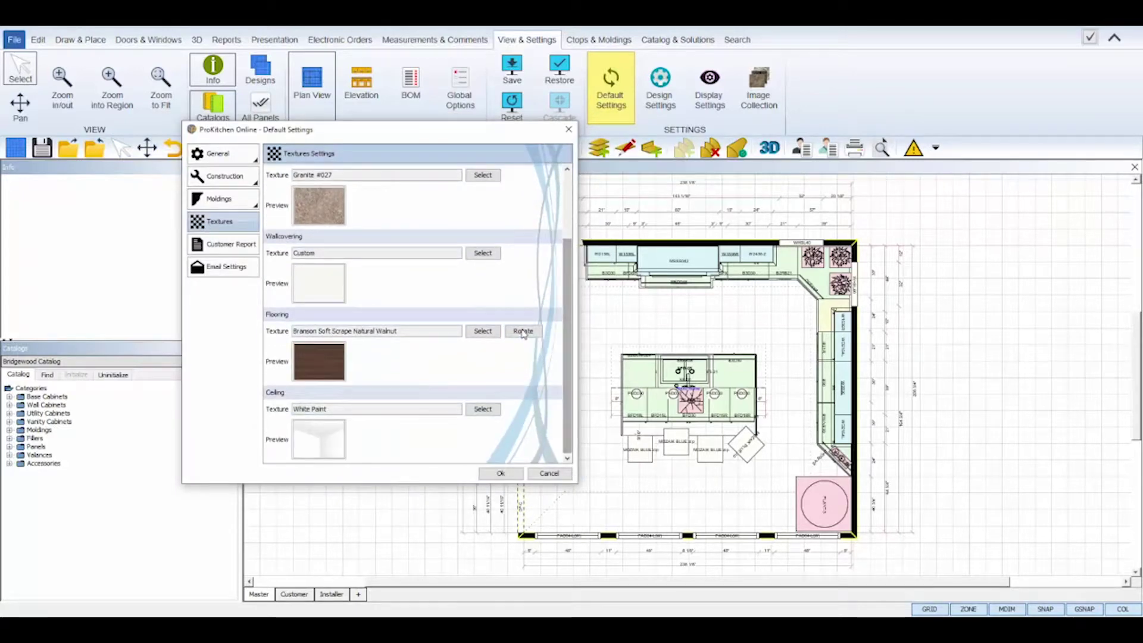
{"action": "left_click", "coordinate": [523, 332]}
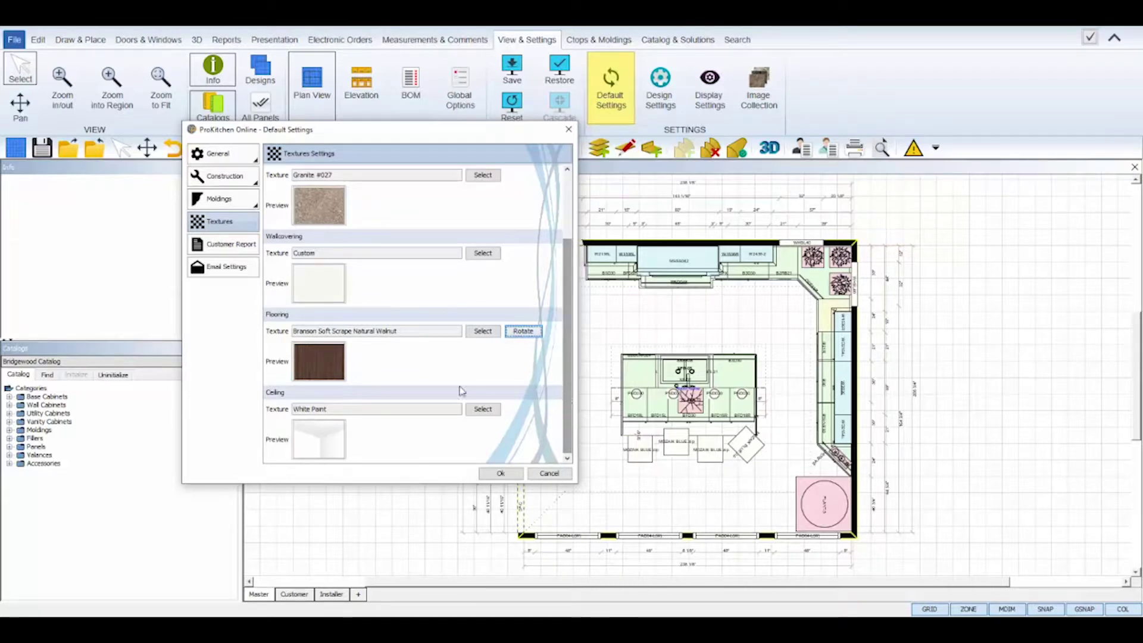
{"action": "left_click", "coordinate": [232, 245]}
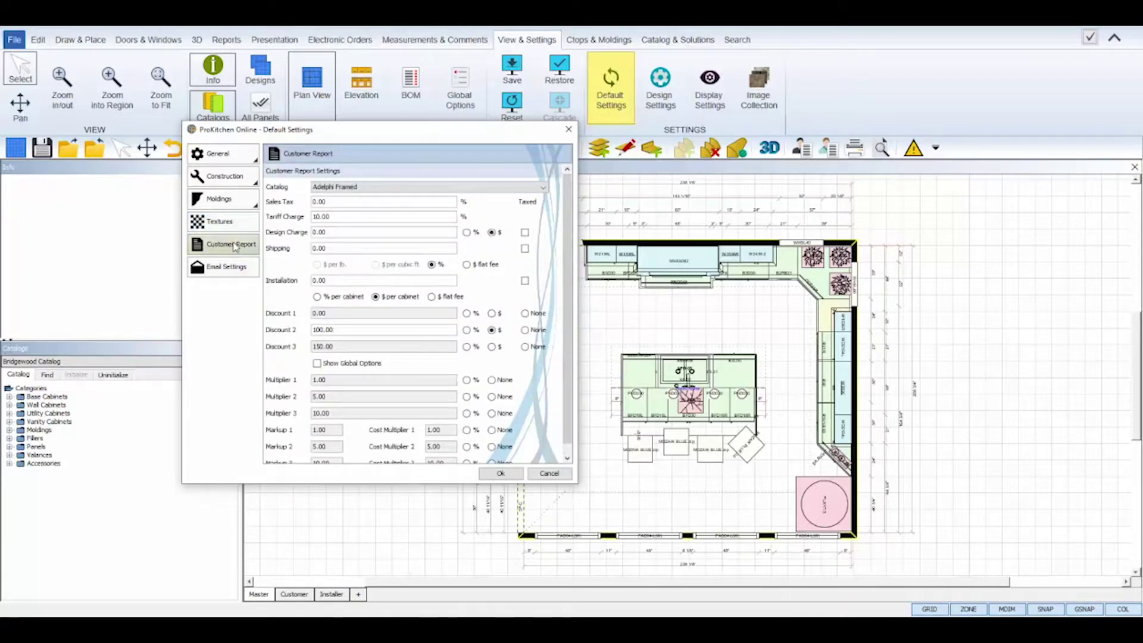
- Set the customer report catalog to Bridgewood Catalog and review the tariff, design charge and shipping fields
{"action": "left_click", "coordinate": [362, 189]}
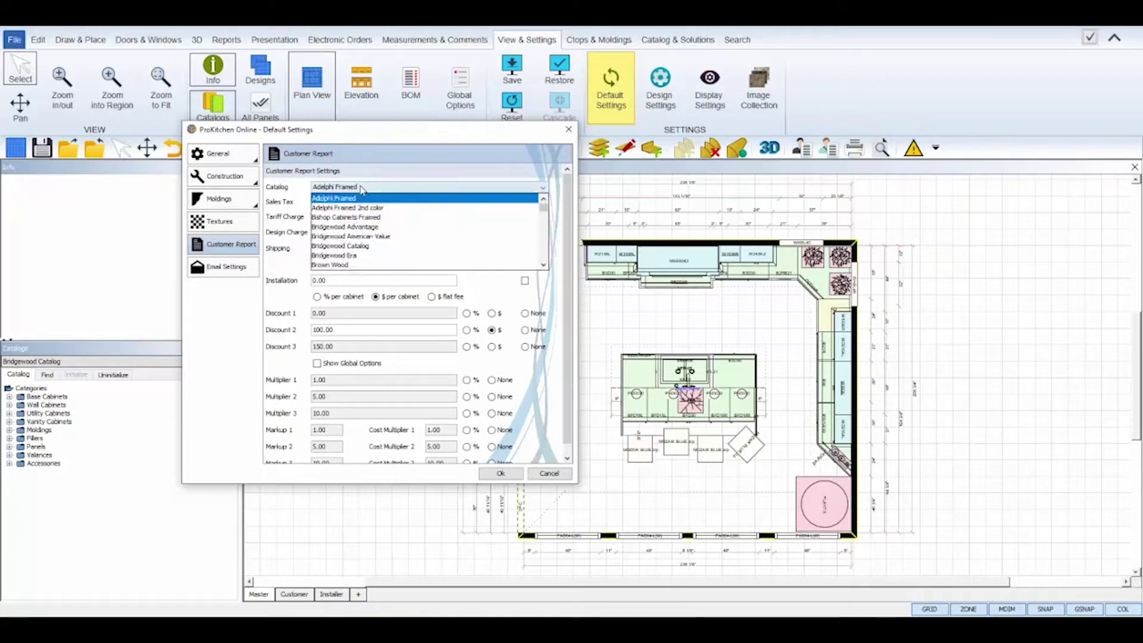
{"action": "left_click", "coordinate": [354, 248]}
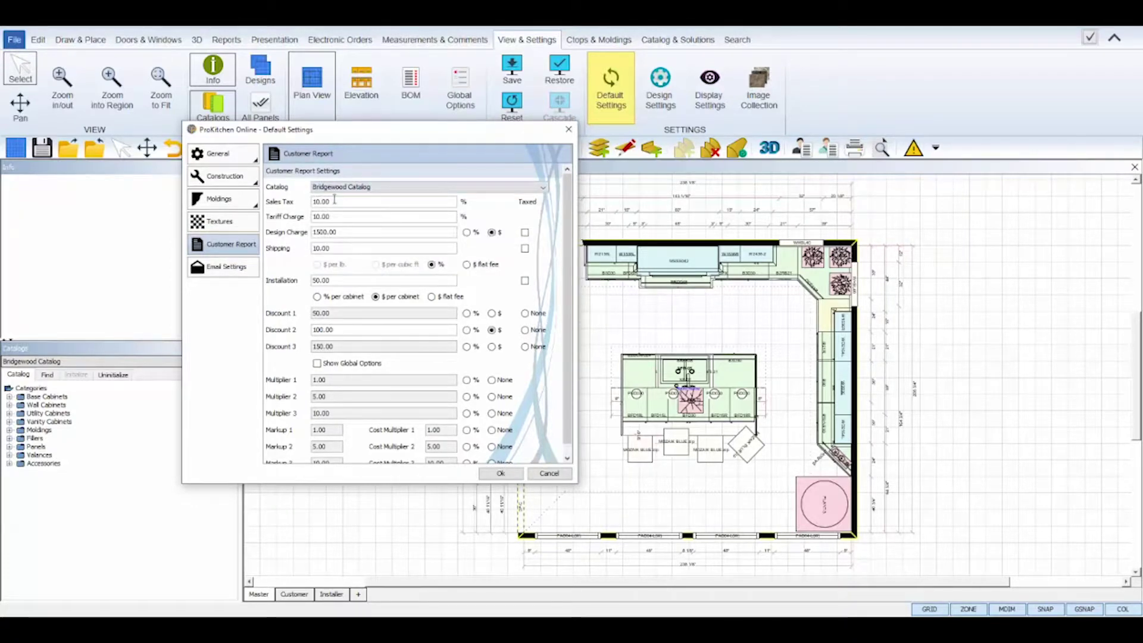
{"action": "left_click_drag", "start_coordinate": [335, 217], "coordinate": [309, 232]}
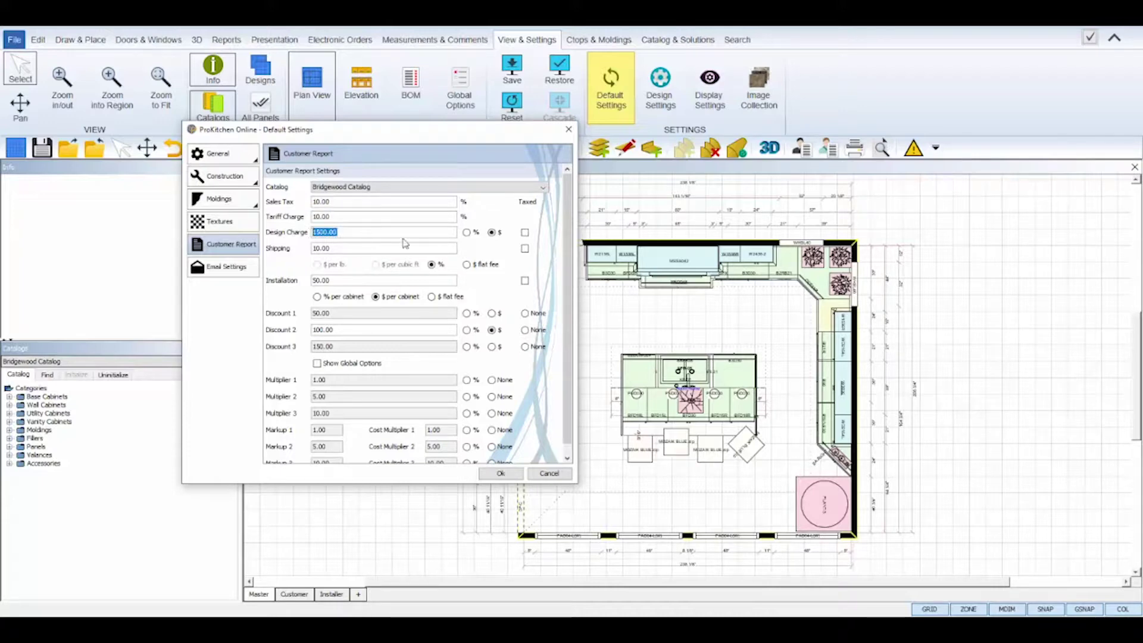
{"action": "left_click", "coordinate": [466, 233]}
{"action": "left_click", "coordinate": [491, 233]}
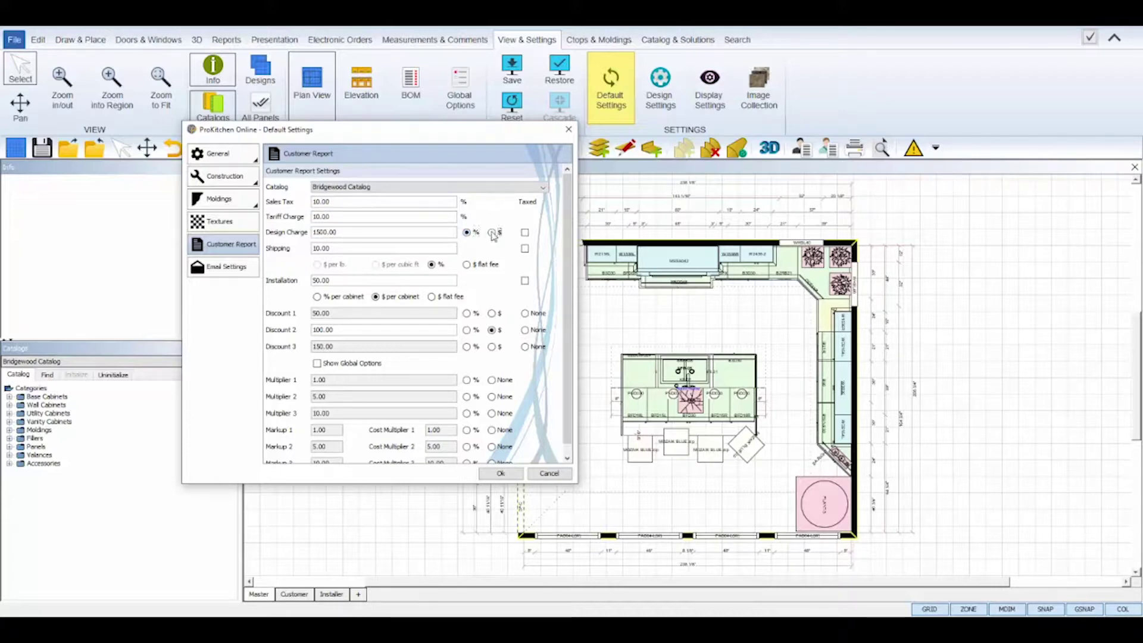
{"action": "left_click", "coordinate": [525, 234]}
{"action": "left_click", "coordinate": [526, 234]}
{"action": "left_click_drag", "start_coordinate": [359, 247], "coordinate": [302, 284]}
- Make Discount 1, Multiplier 1 and Markup 1 percentages, keeping Bridgewood Catalog selected
{"action": "left_click", "coordinate": [467, 314]}
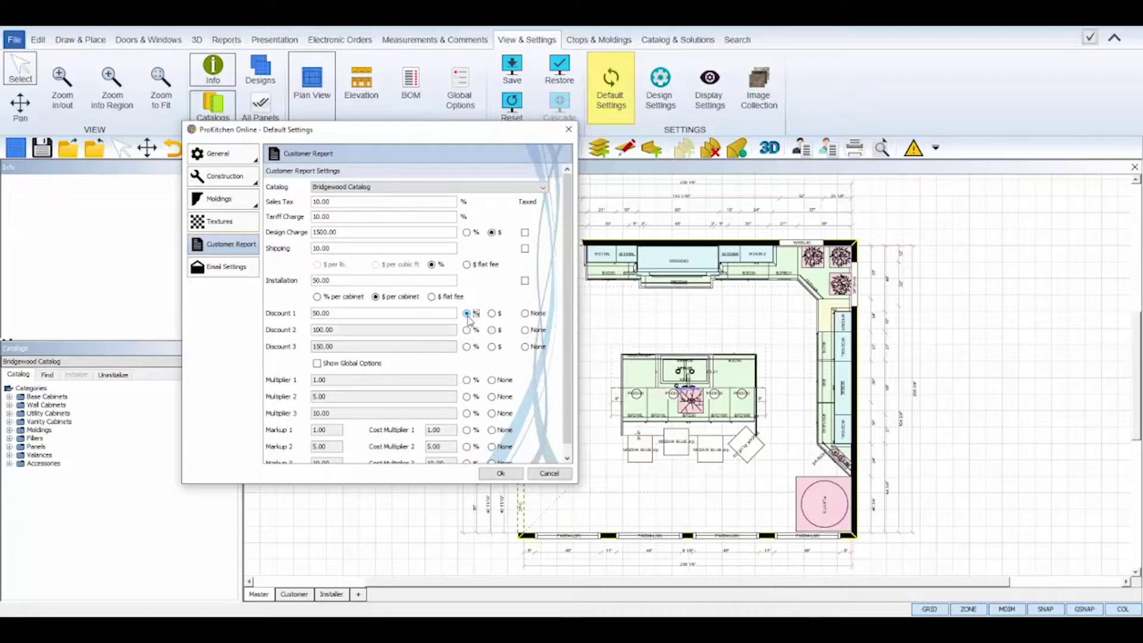
{"action": "left_click", "coordinate": [469, 381]}
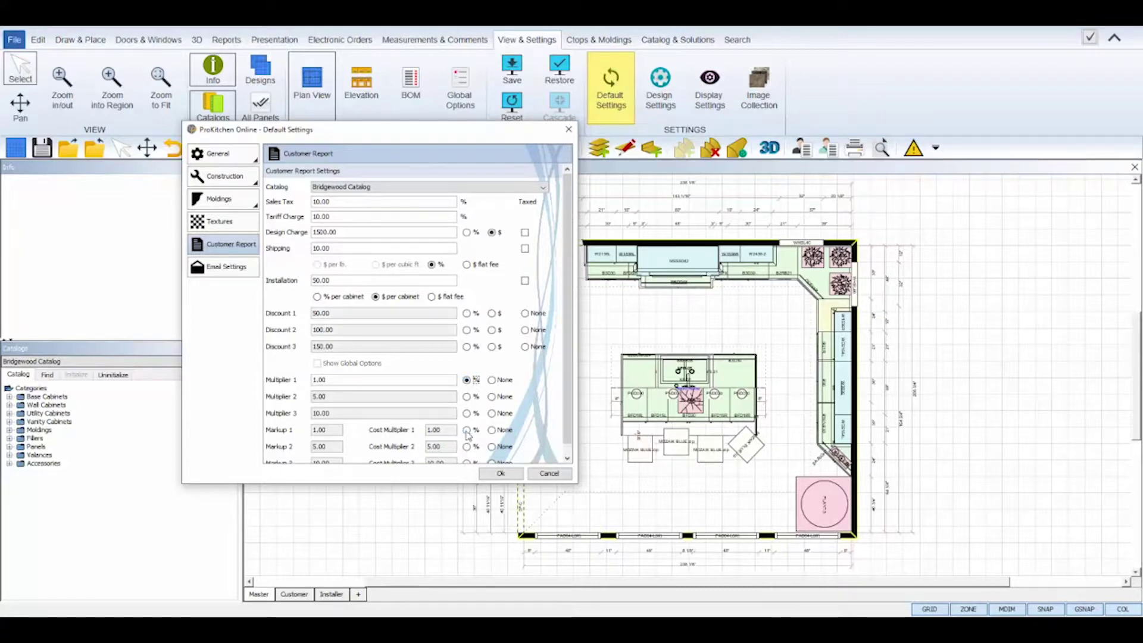
{"action": "left_click", "coordinate": [466, 430]}
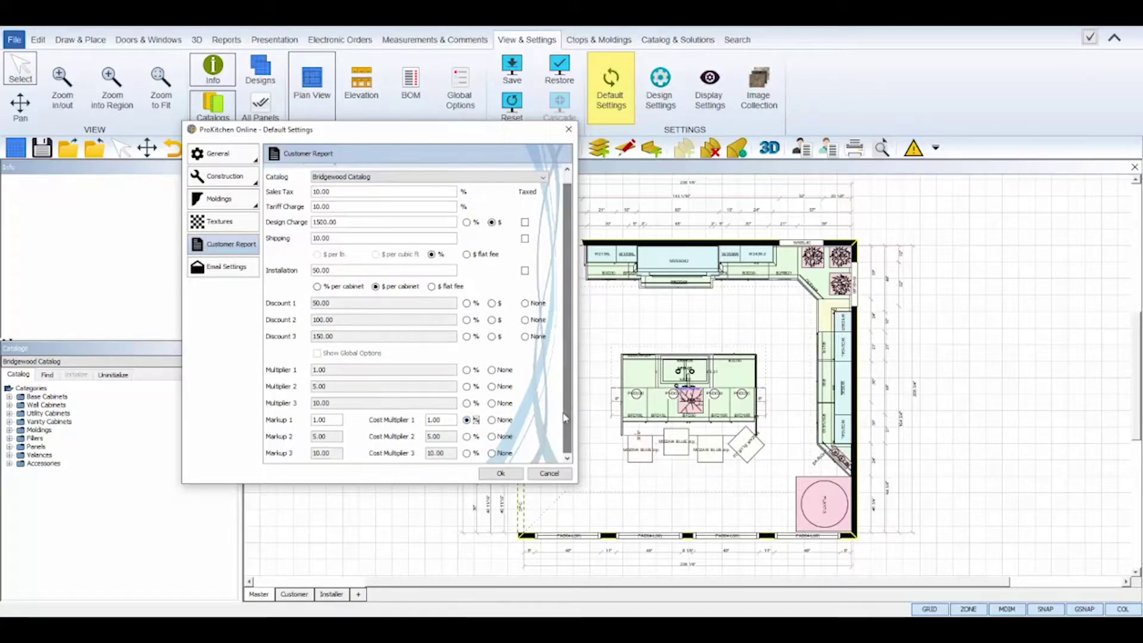
{"action": "scroll", "coordinate": [566, 399], "scroll_direction": "down", "scroll_amount": 1}
{"action": "left_click", "coordinate": [467, 369]}
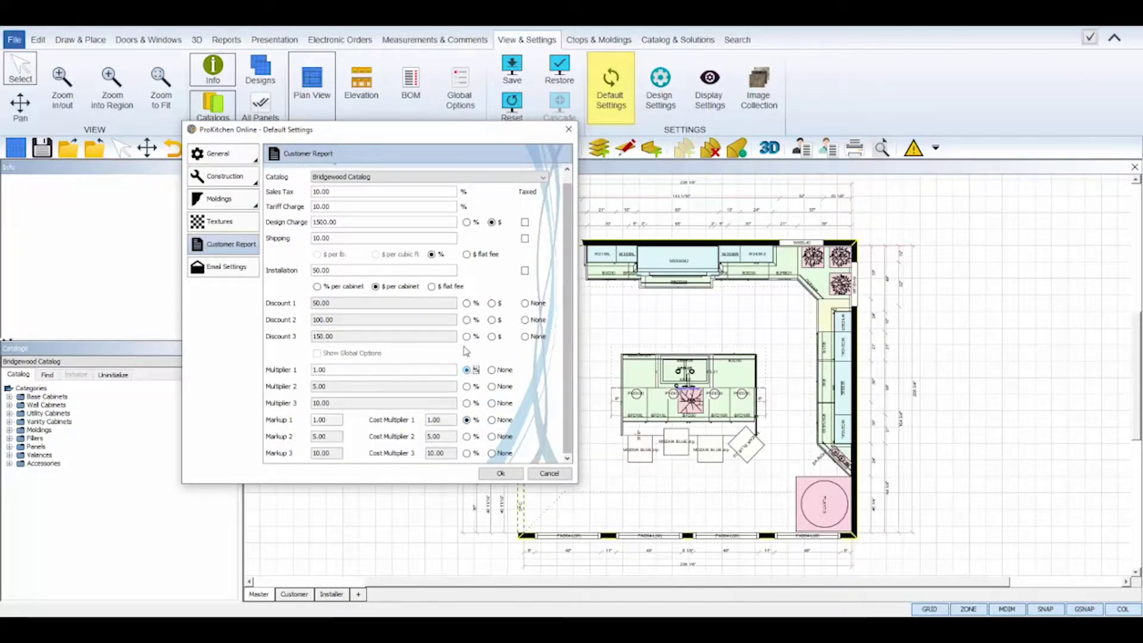
{"action": "left_click", "coordinate": [468, 303]}
{"action": "scroll", "coordinate": [568, 307], "scroll_direction": "up", "scroll_amount": 1}
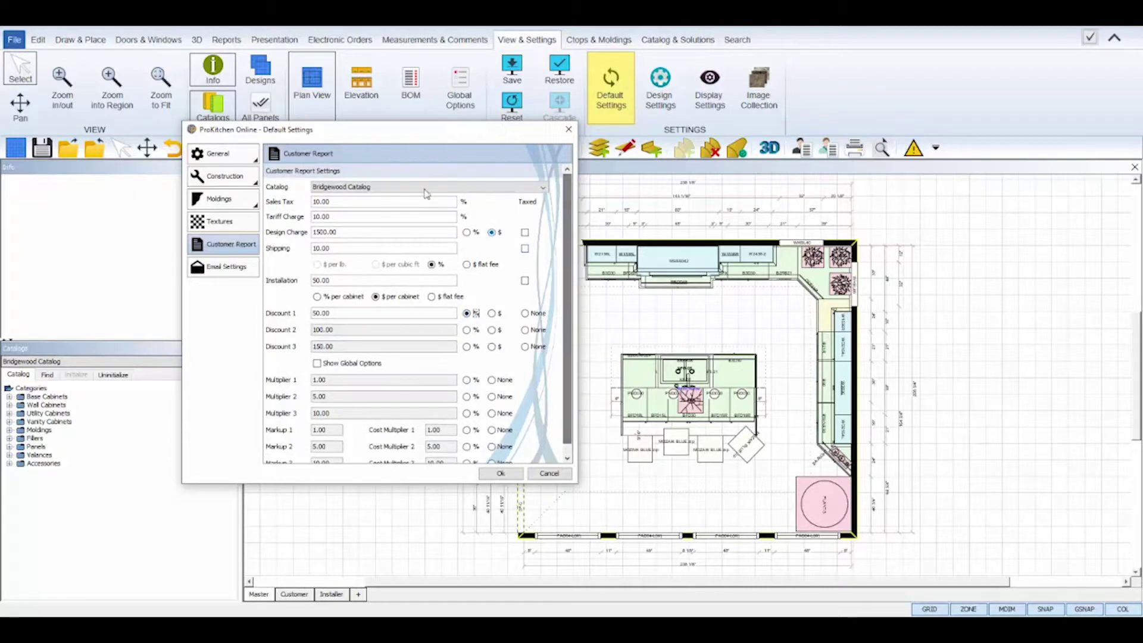
{"action": "left_click", "coordinate": [415, 189]}
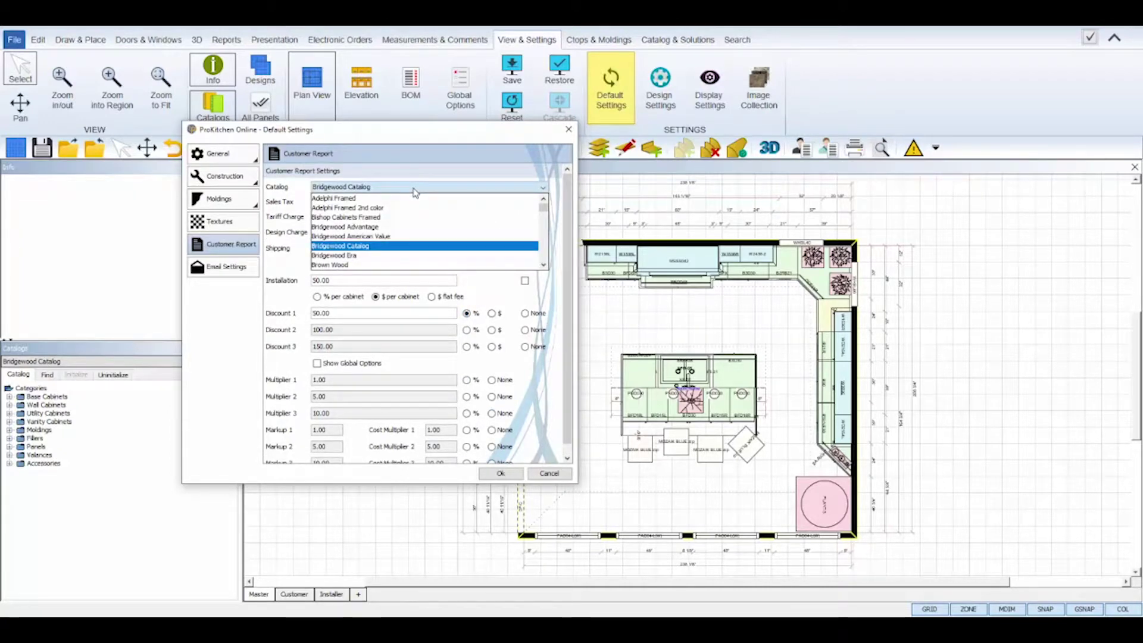
{"action": "left_click", "coordinate": [394, 188]}
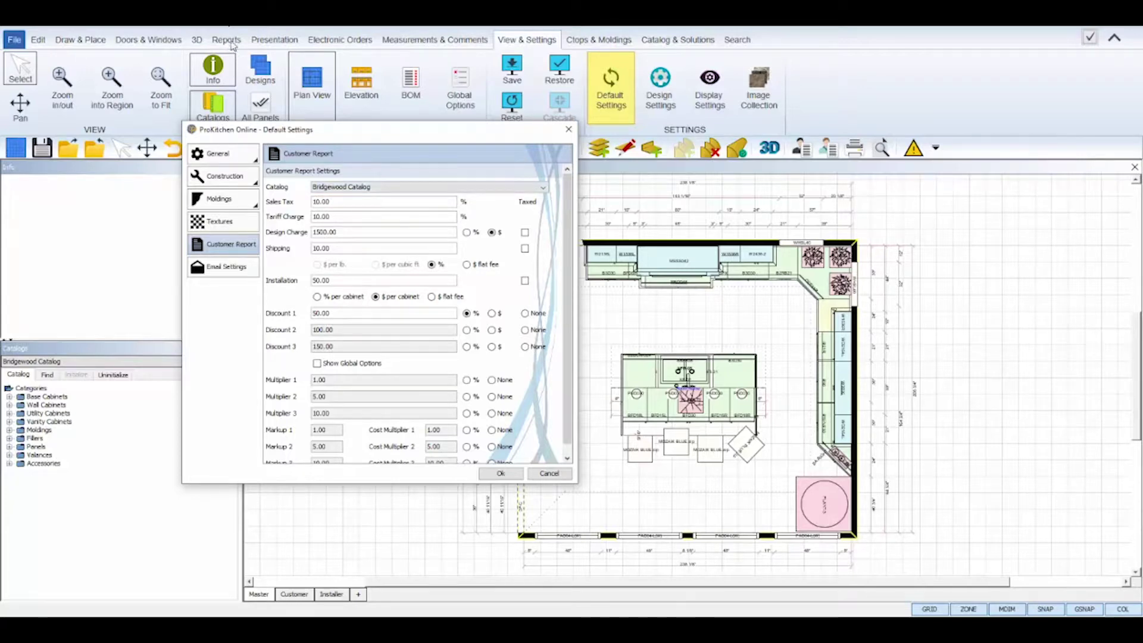
{"action": "left_click", "coordinate": [230, 268]}
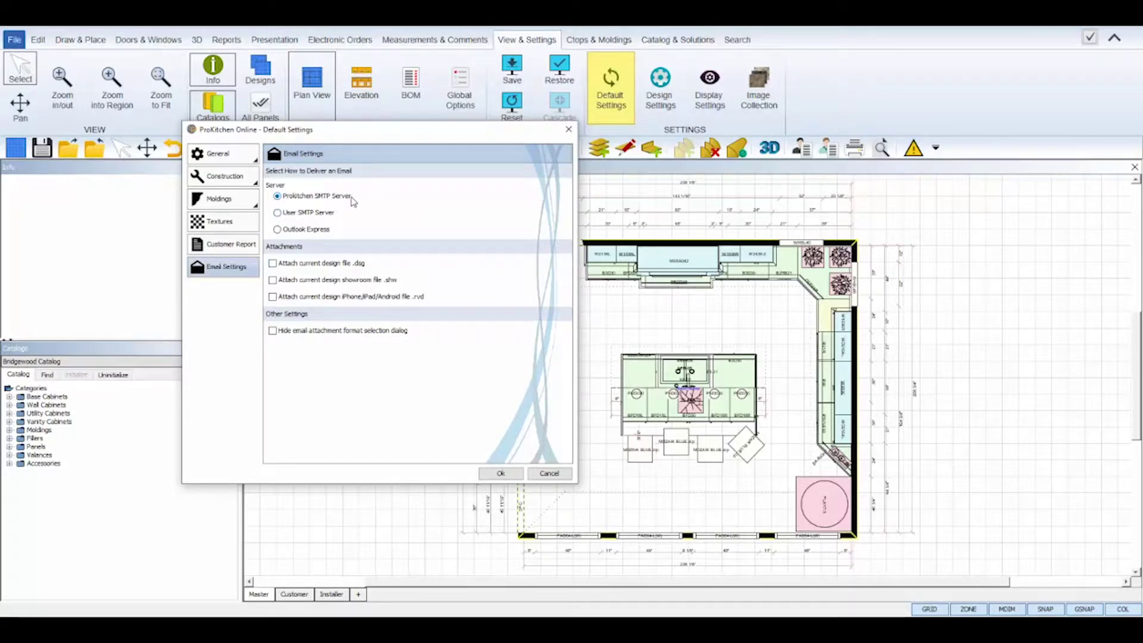
- Preview the User SMTP Server fields, keep ProKitchen SMTP Server, and save the default settings
{"action": "left_click", "coordinate": [322, 217]}
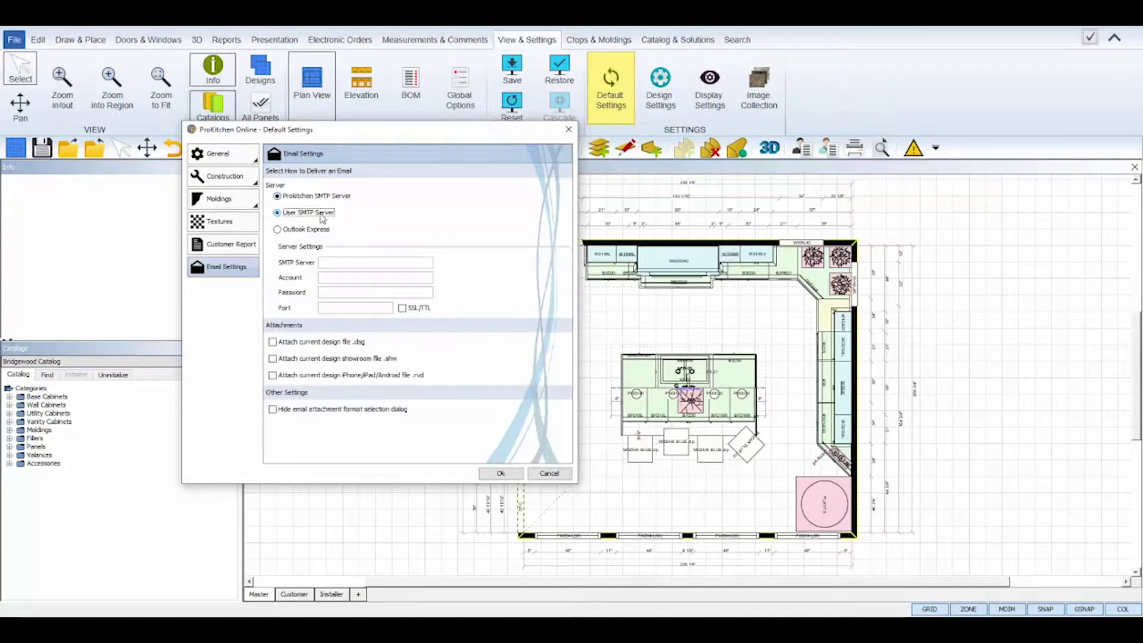
{"action": "left_click", "coordinate": [327, 200]}
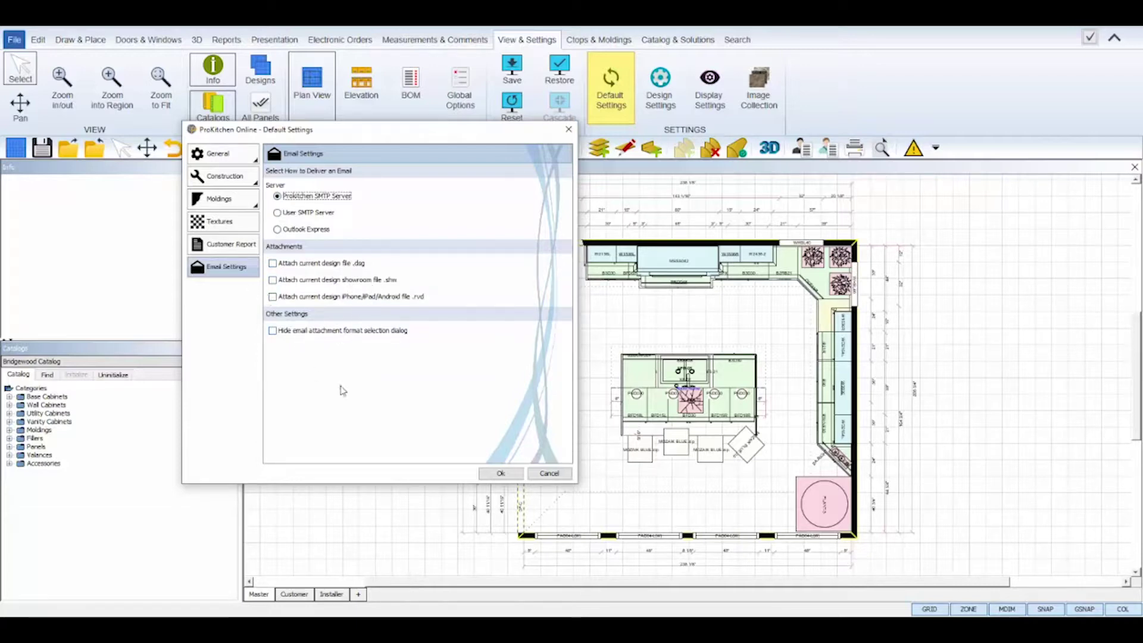
{"action": "left_click", "coordinate": [501, 473]}
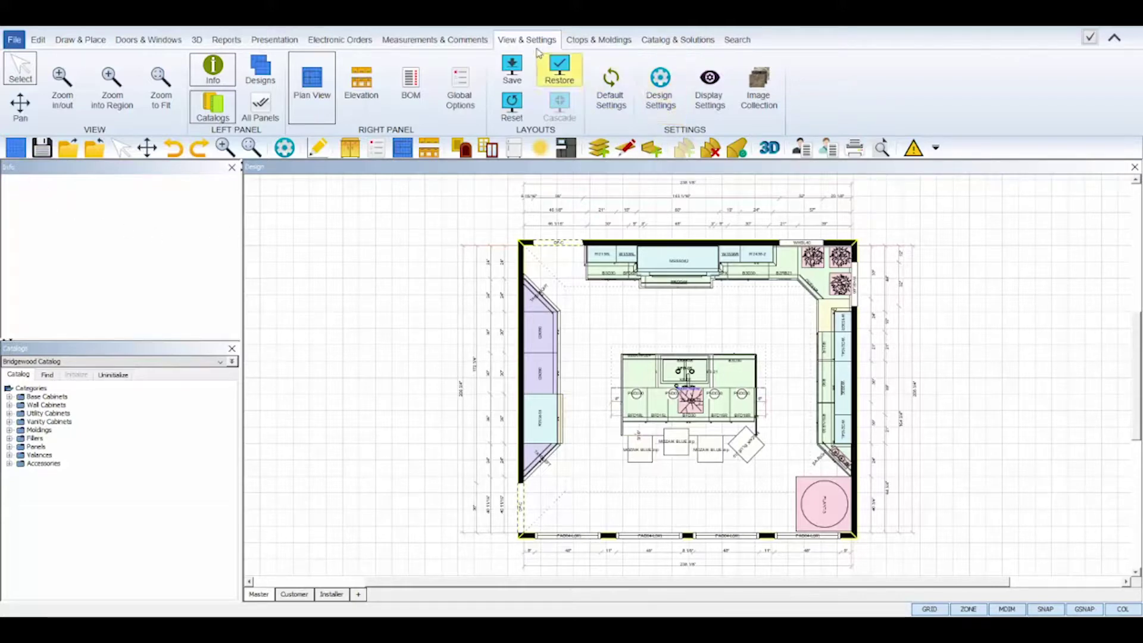
{"action": "left_click", "coordinate": [668, 111]}
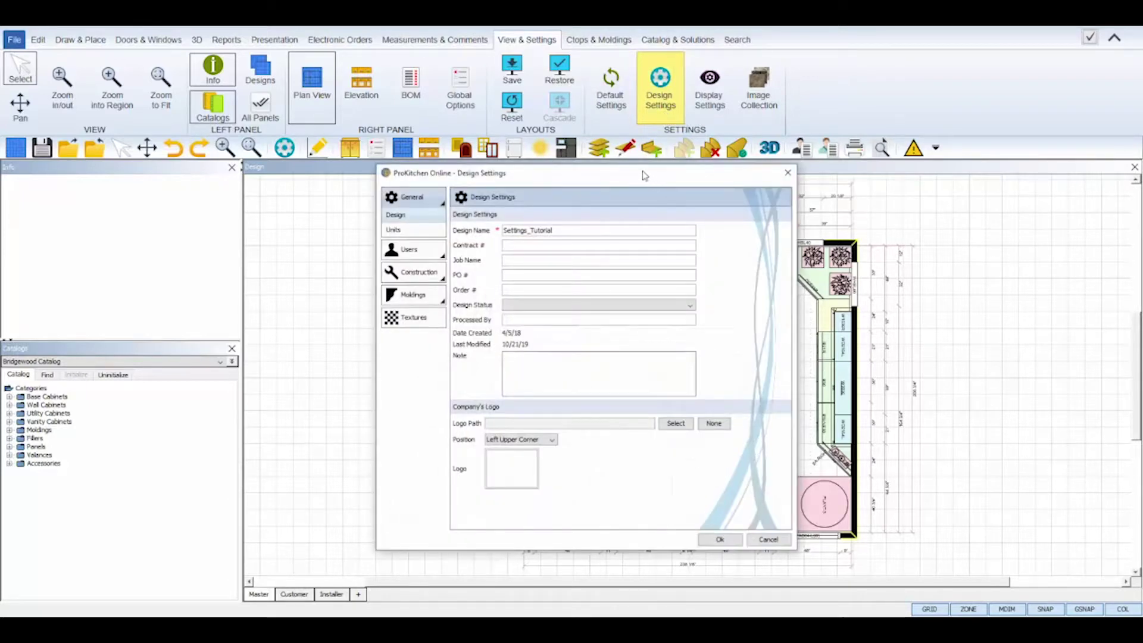
- Review the design's PO #, Order # and Design Status fields, then try Imperial Feet & Inches units
{"action": "left_click_drag", "start_coordinate": [645, 176], "coordinate": [604, 153]}
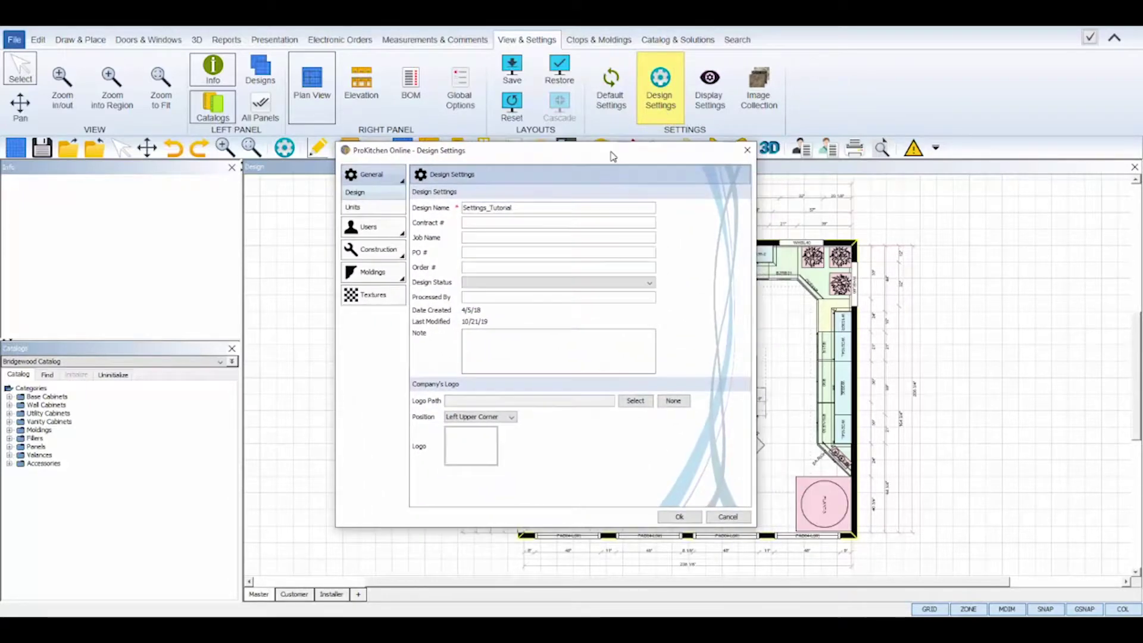
{"action": "left_click", "coordinate": [483, 252]}
{"action": "left_click", "coordinate": [476, 268]}
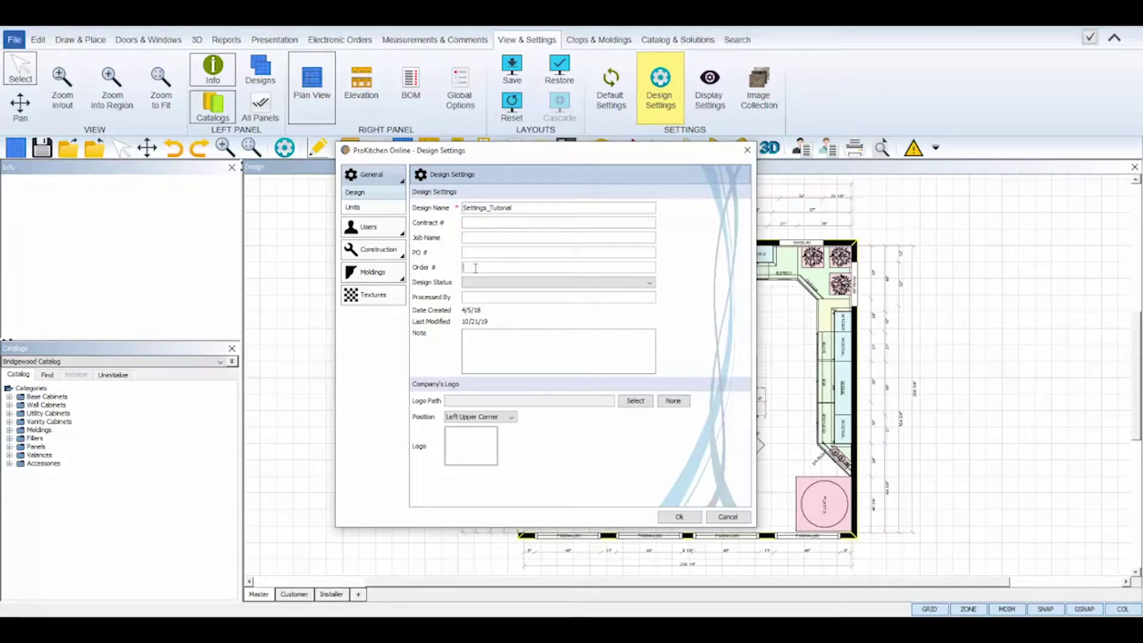
{"action": "left_click", "coordinate": [478, 285]}
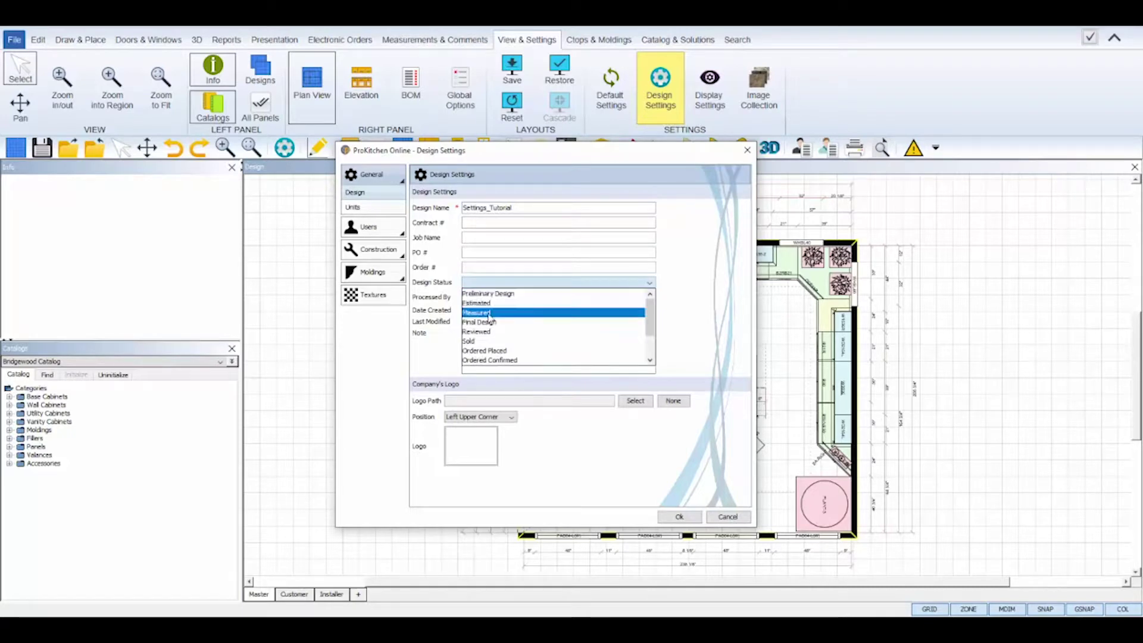
{"action": "left_click", "coordinate": [441, 355]}
{"action": "left_click", "coordinate": [493, 296]}
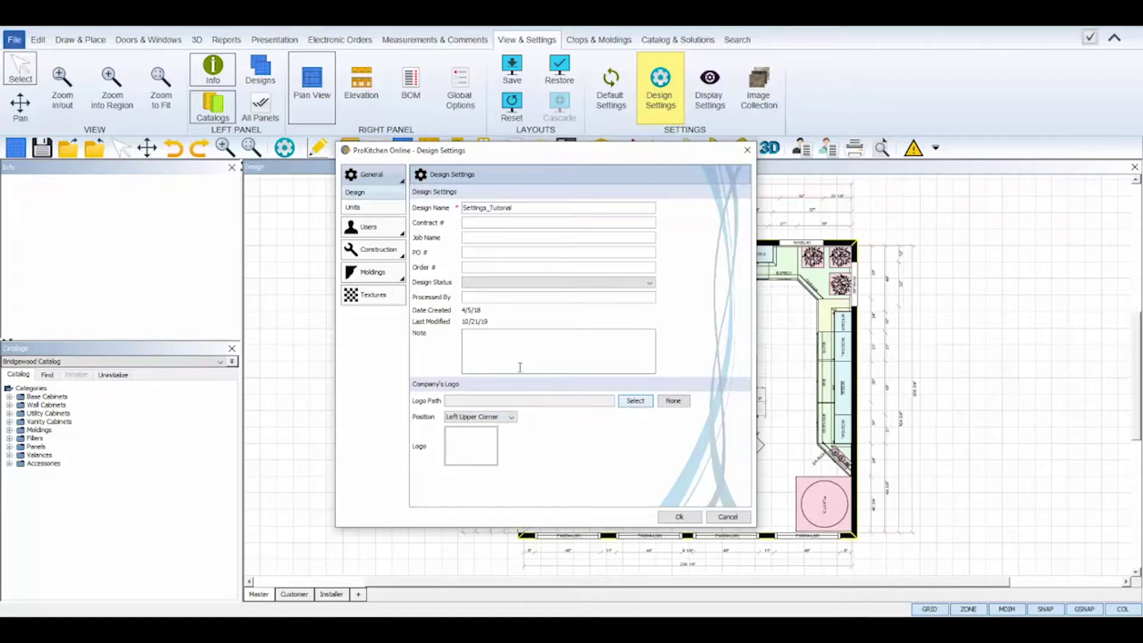
{"action": "left_click", "coordinate": [384, 209]}
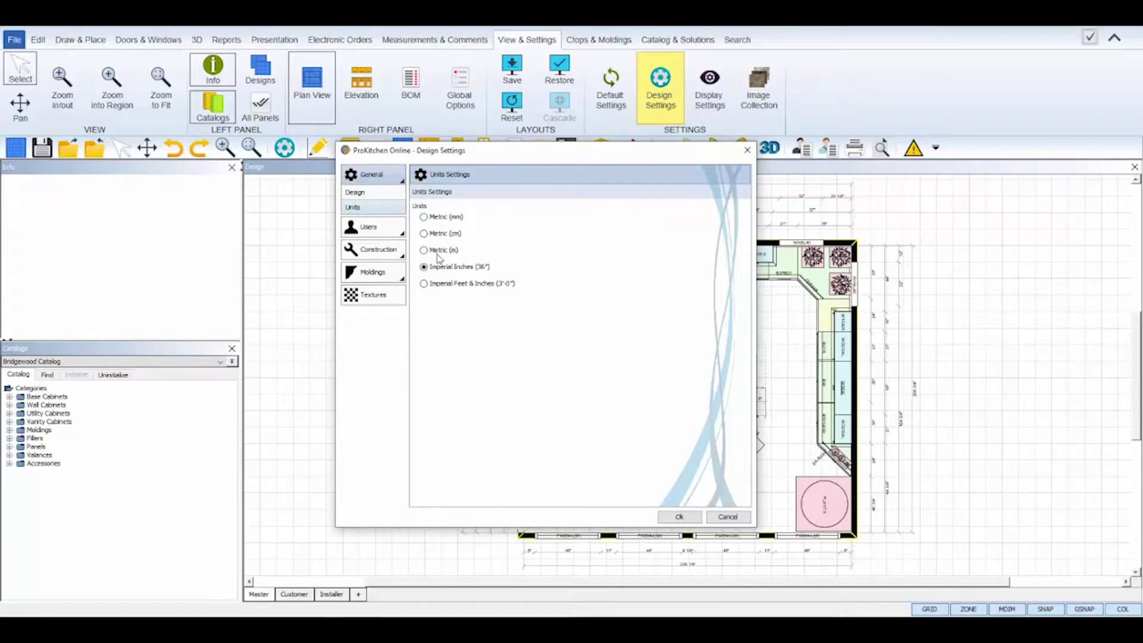
{"action": "left_click", "coordinate": [456, 284]}
- Restore Imperial Inches units, then search for an existing customer and assign it to the design
{"action": "left_click", "coordinate": [459, 268]}
{"action": "left_click", "coordinate": [369, 227]}
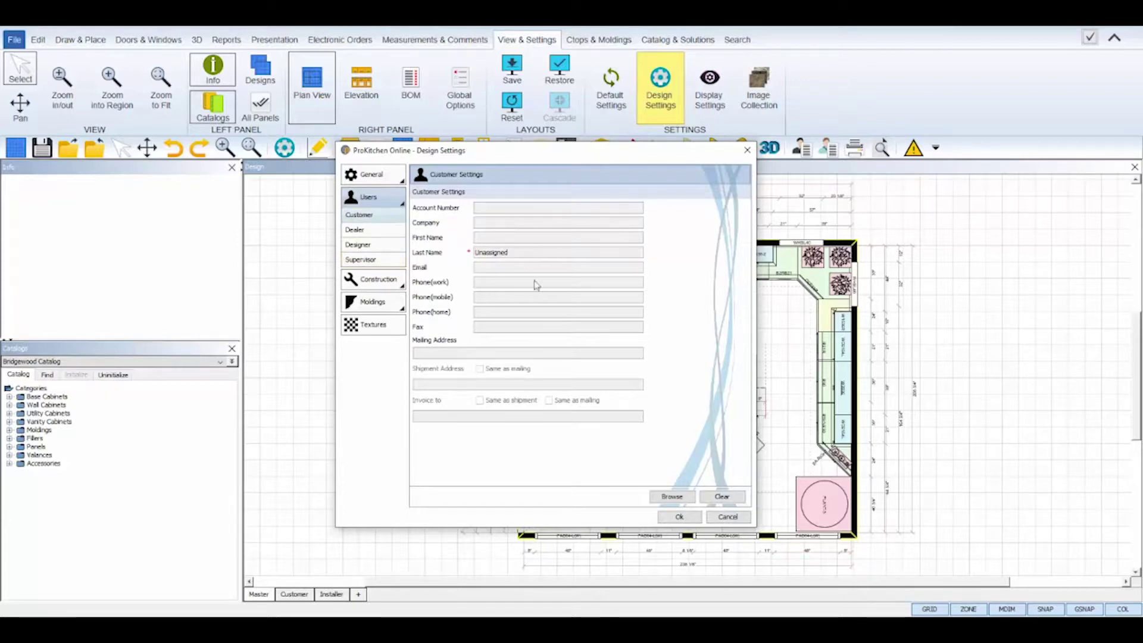
{"action": "left_click", "coordinate": [672, 496]}
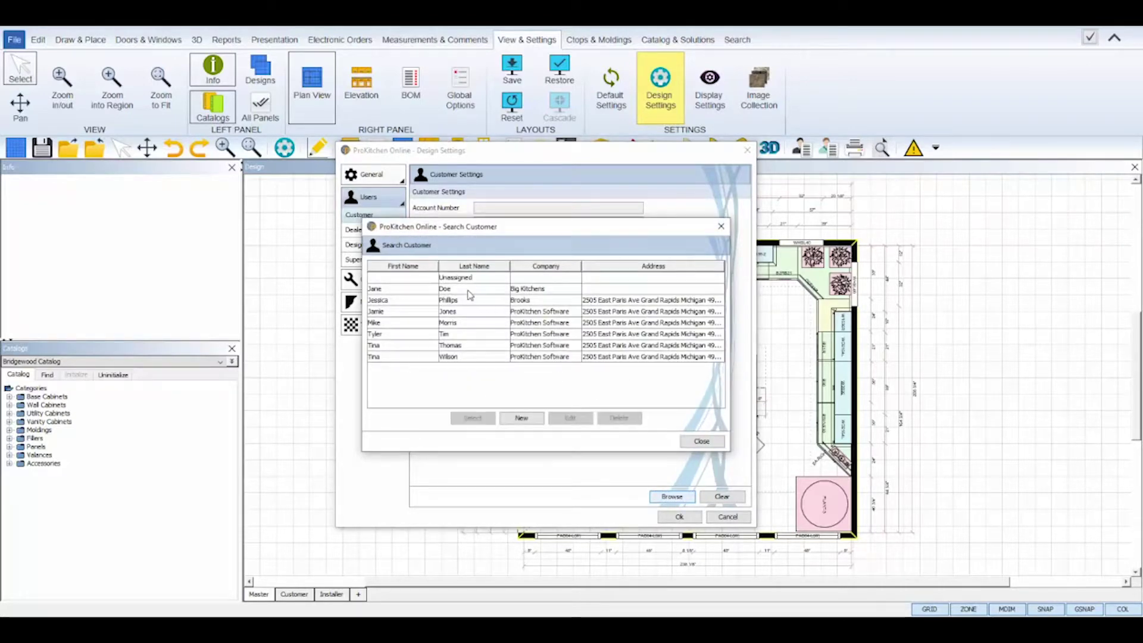
{"action": "left_click", "coordinate": [469, 291]}
{"action": "left_click", "coordinate": [465, 304]}
{"action": "left_click", "coordinate": [465, 312]}
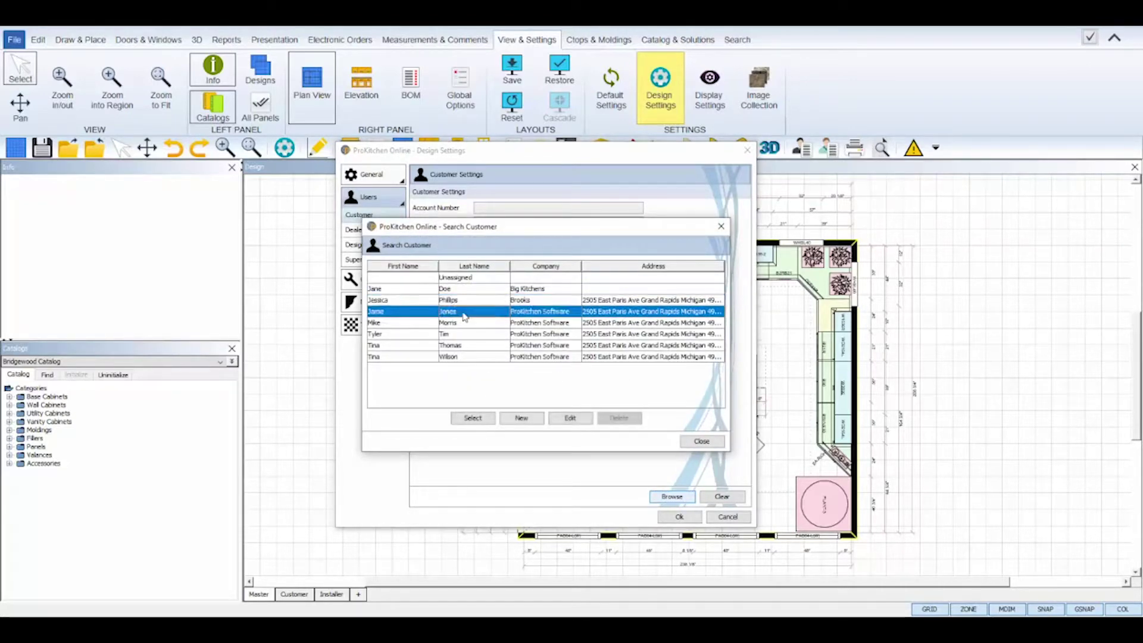
{"action": "left_click", "coordinate": [522, 418]}
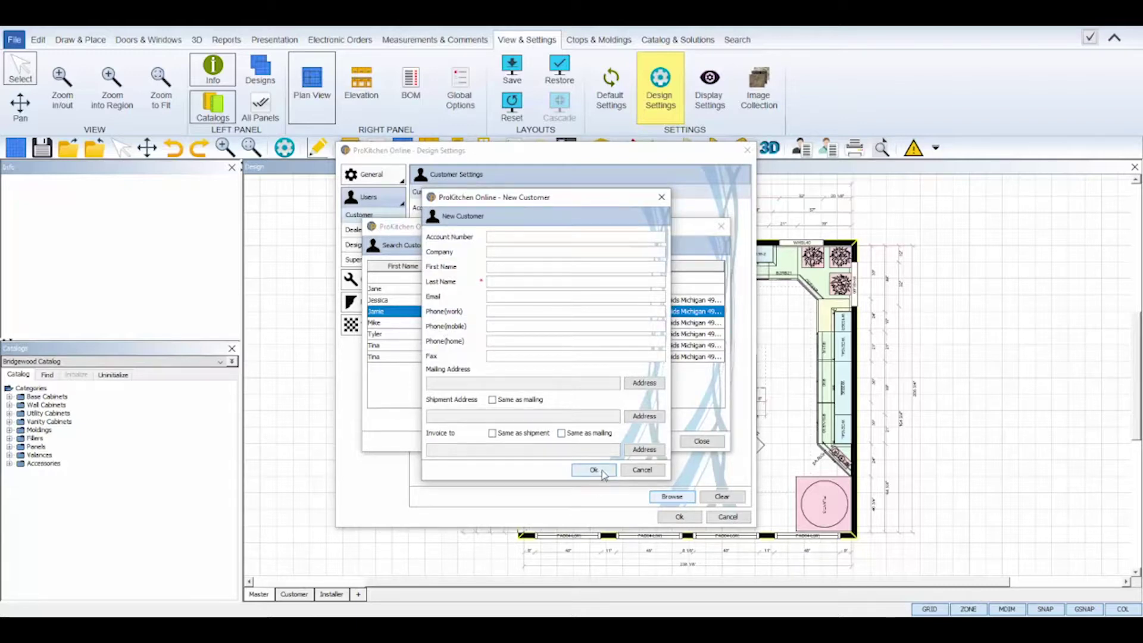
{"action": "left_click", "coordinate": [640, 473]}
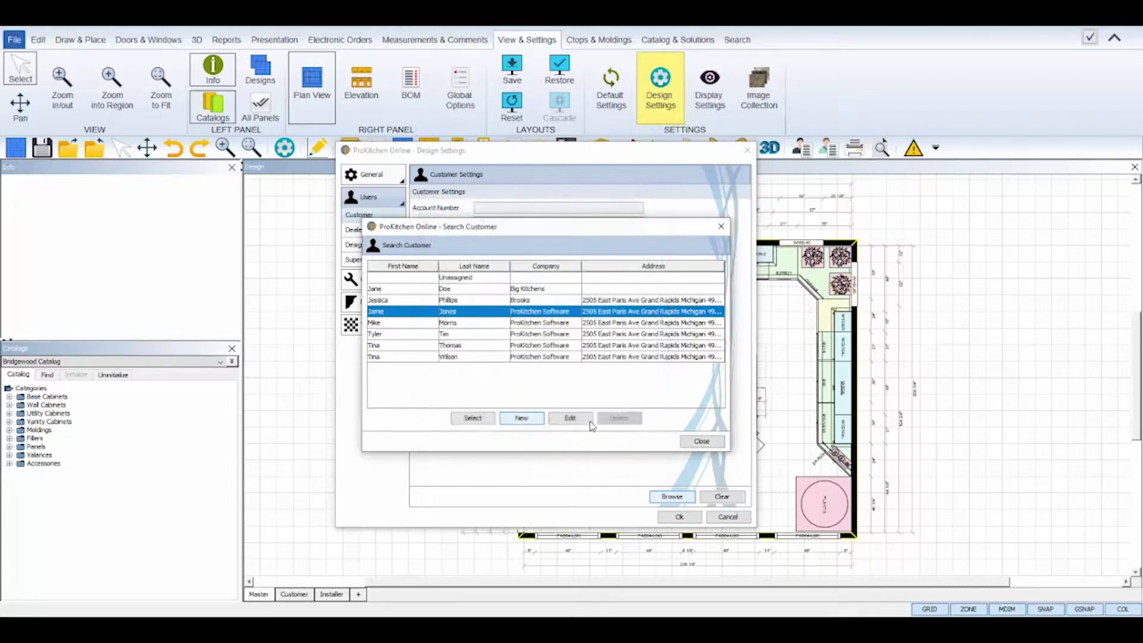
{"action": "left_click", "coordinate": [470, 325]}
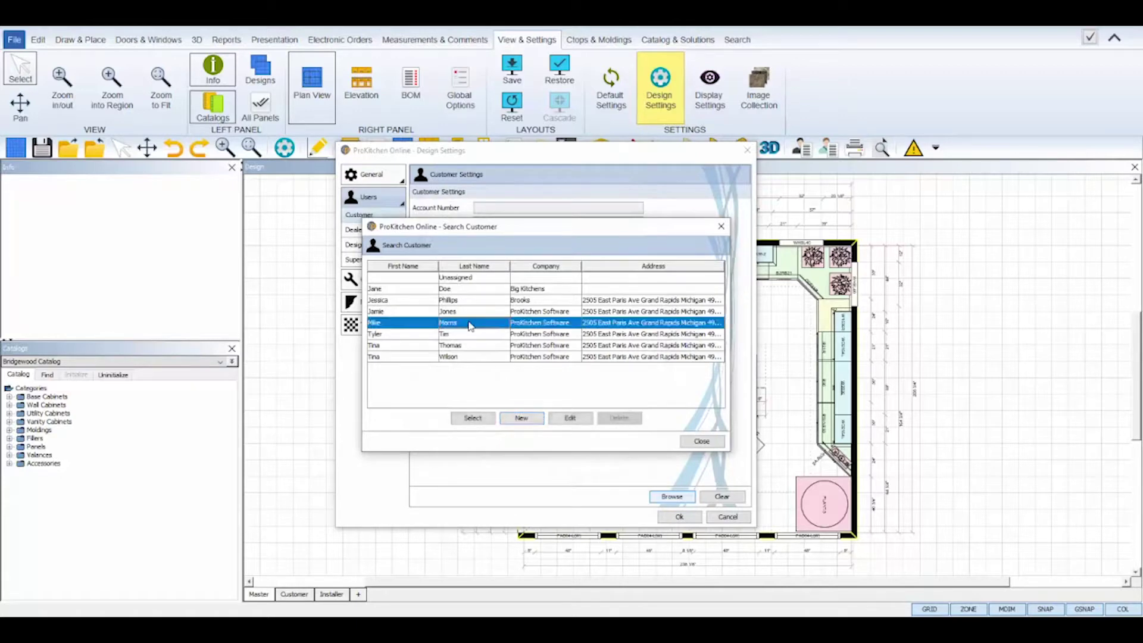
{"action": "left_click", "coordinate": [476, 418]}
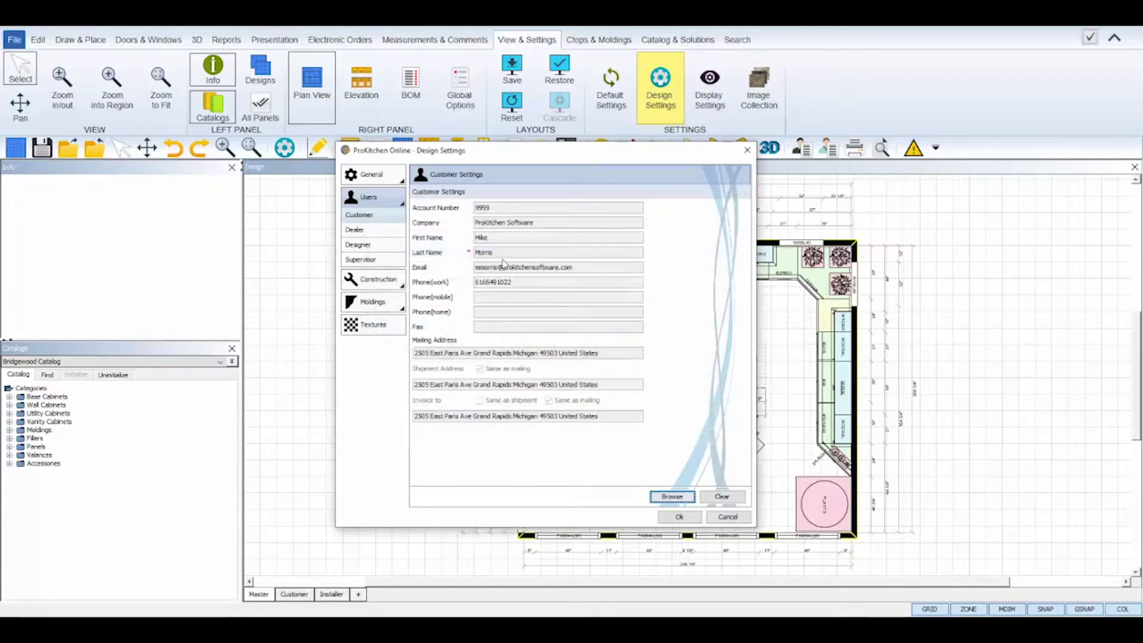
- Review the dealer's work phone and mailing address search, cancelling a new address entry
{"action": "left_click", "coordinate": [384, 232]}
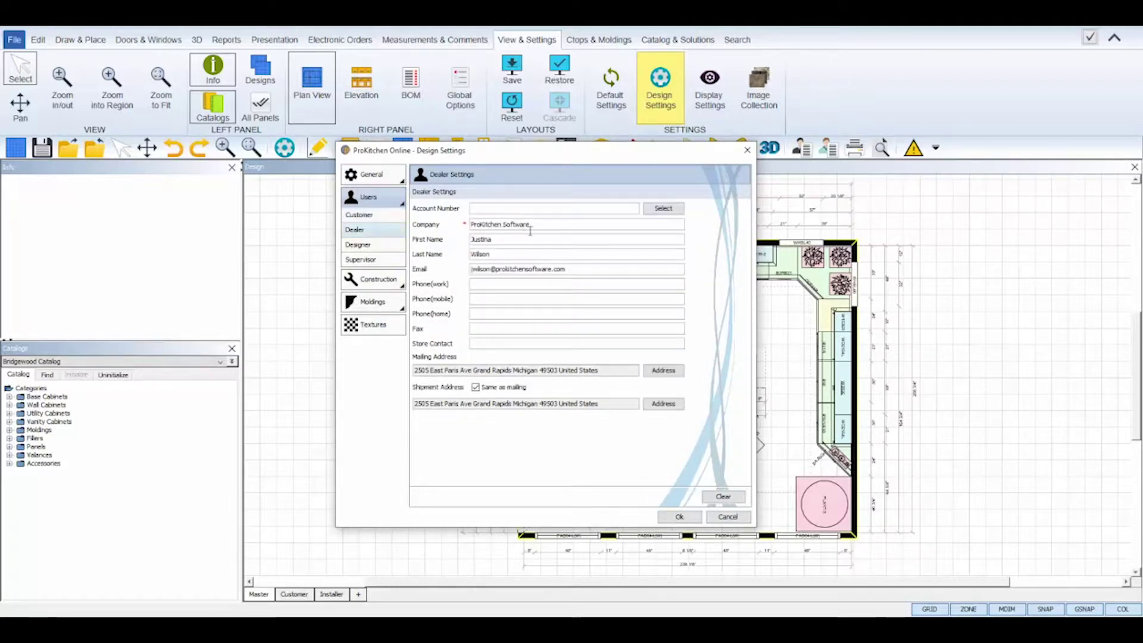
{"action": "left_click", "coordinate": [496, 282]}
{"action": "left_click", "coordinate": [660, 370]}
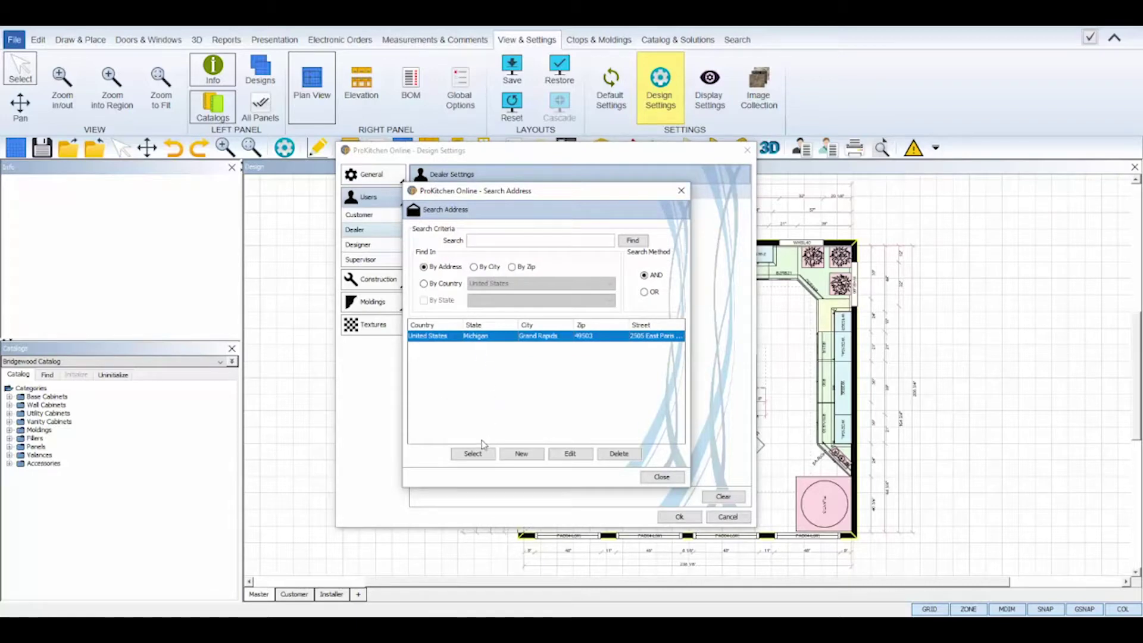
{"action": "left_click", "coordinate": [521, 454]}
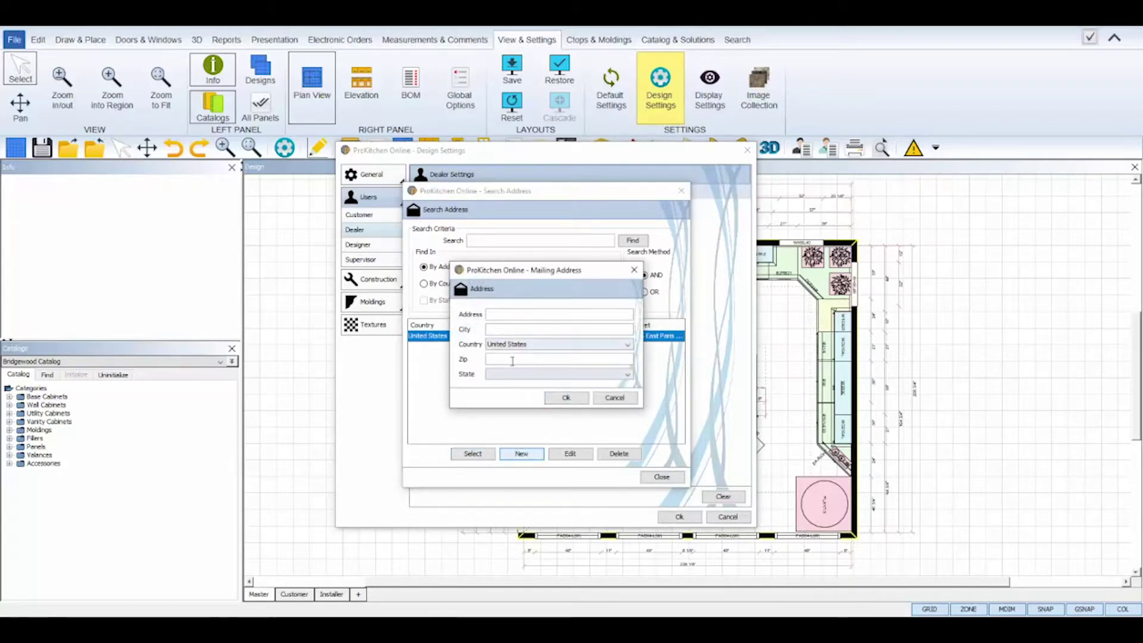
{"action": "left_click", "coordinate": [615, 398]}
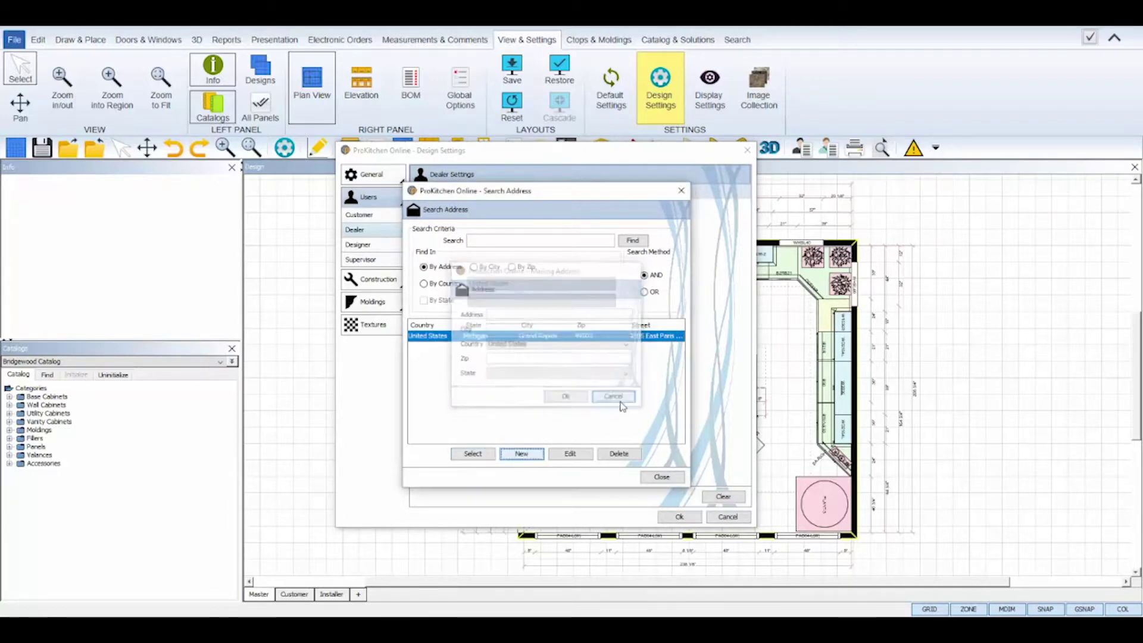
{"action": "left_click", "coordinate": [670, 478]}
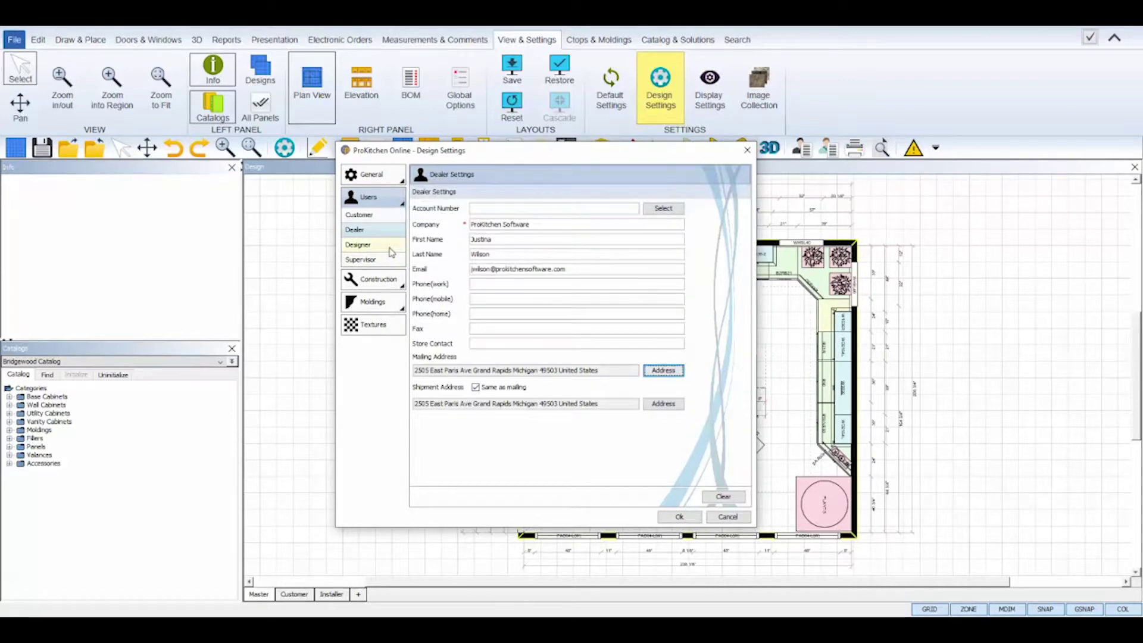
{"action": "left_click", "coordinate": [391, 250]}
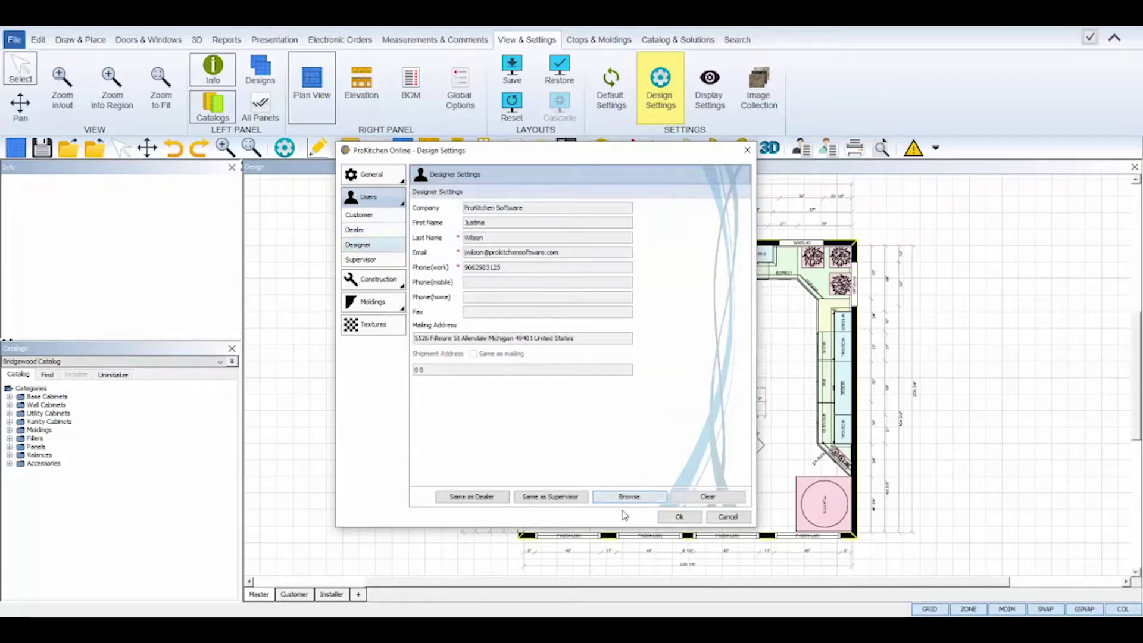
- Browse the designer list, then copy the dealer's address into the designer details
{"action": "left_click", "coordinate": [628, 497]}
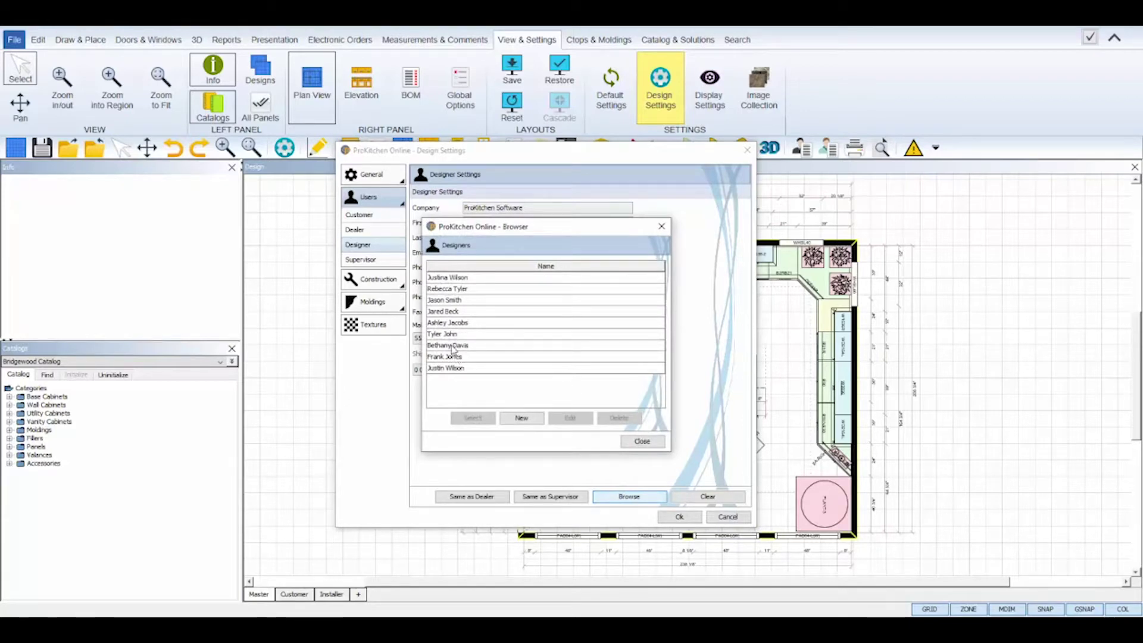
{"action": "left_click", "coordinate": [641, 441]}
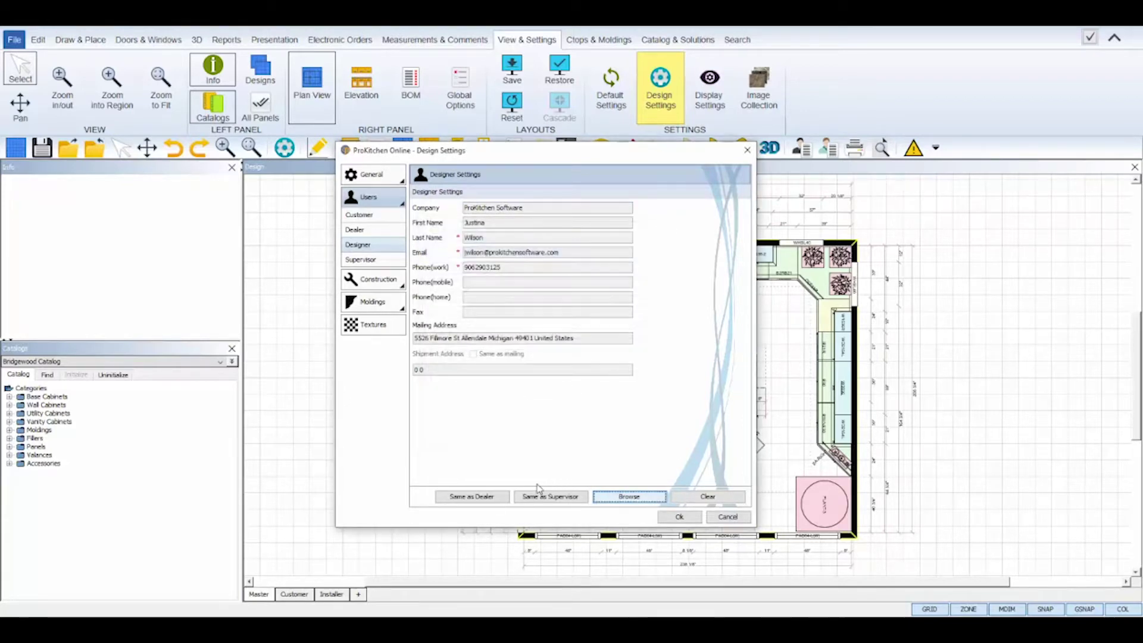
{"action": "left_click", "coordinate": [483, 498]}
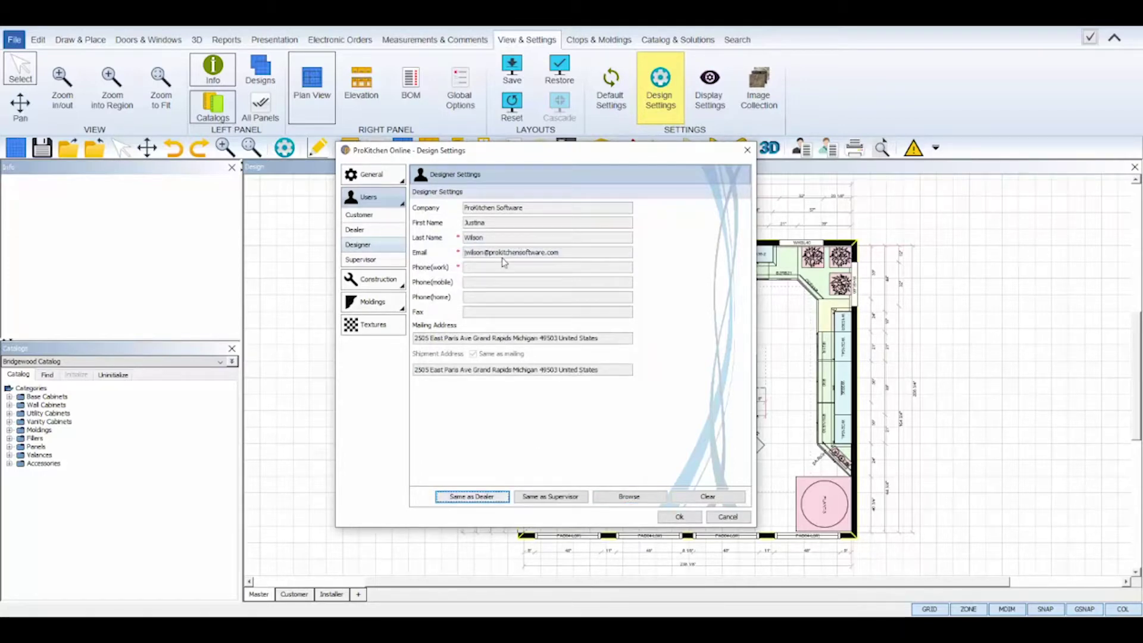
- Browse the supervisor list, then copy the designer's details into the supervisor settings
{"action": "left_click", "coordinate": [384, 266]}
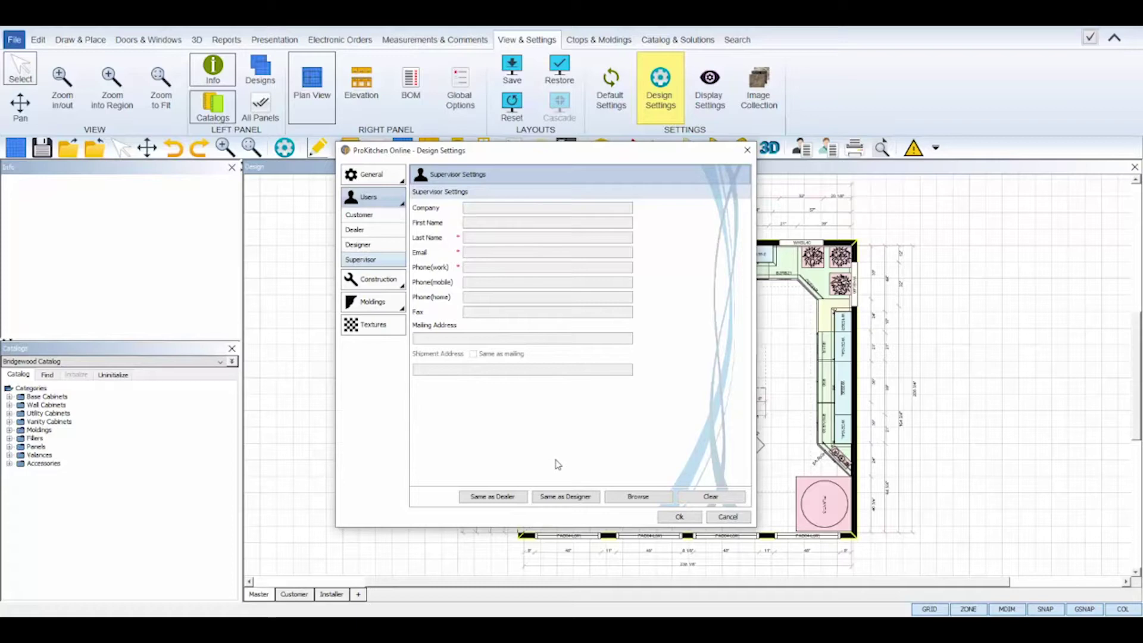
{"action": "left_click", "coordinate": [624, 501]}
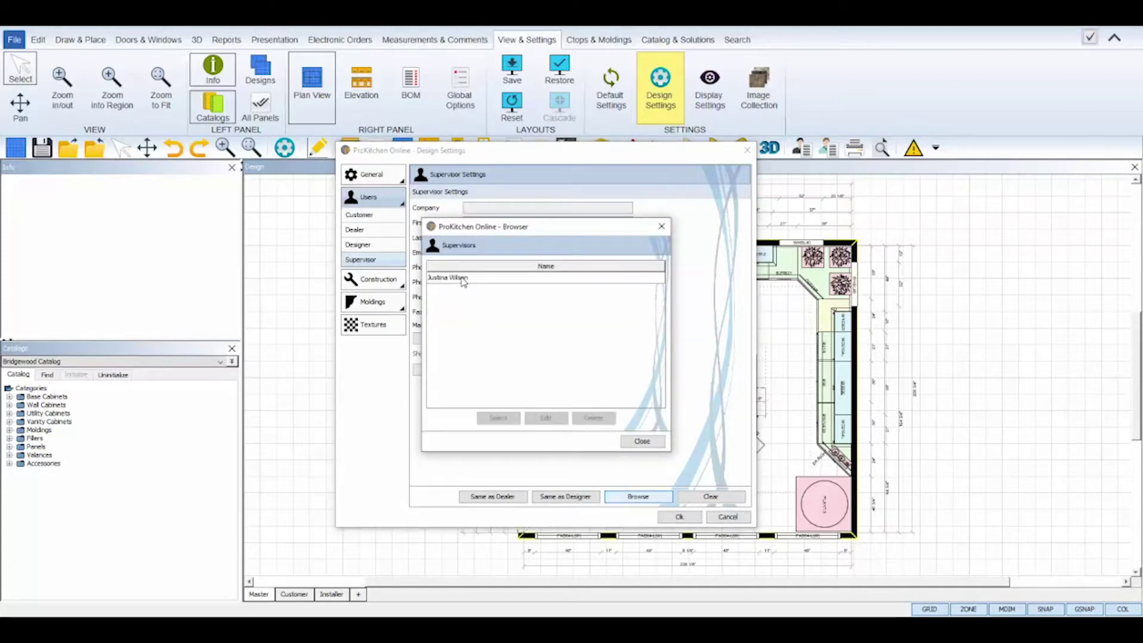
{"action": "left_click", "coordinate": [648, 442]}
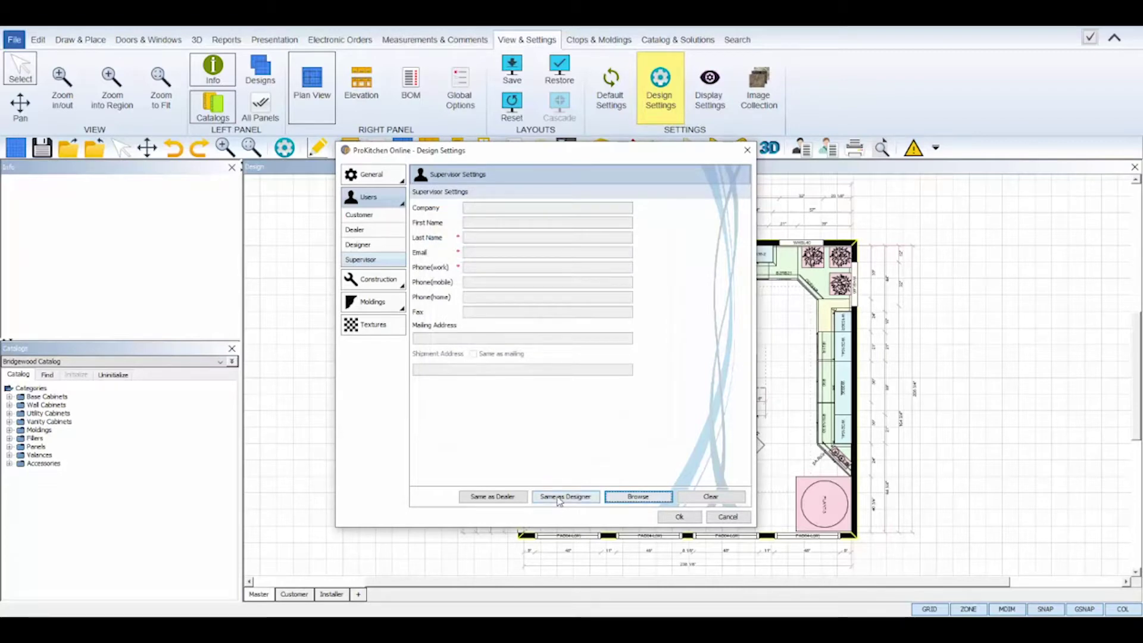
{"action": "left_click", "coordinate": [560, 498]}
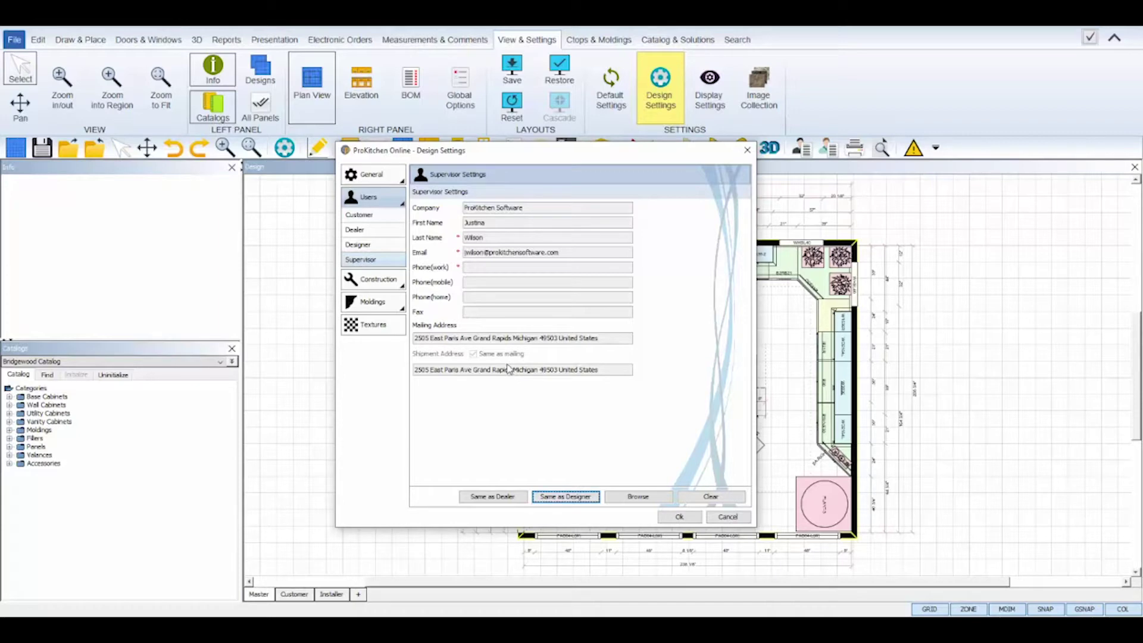
{"action": "left_click", "coordinate": [380, 282]}
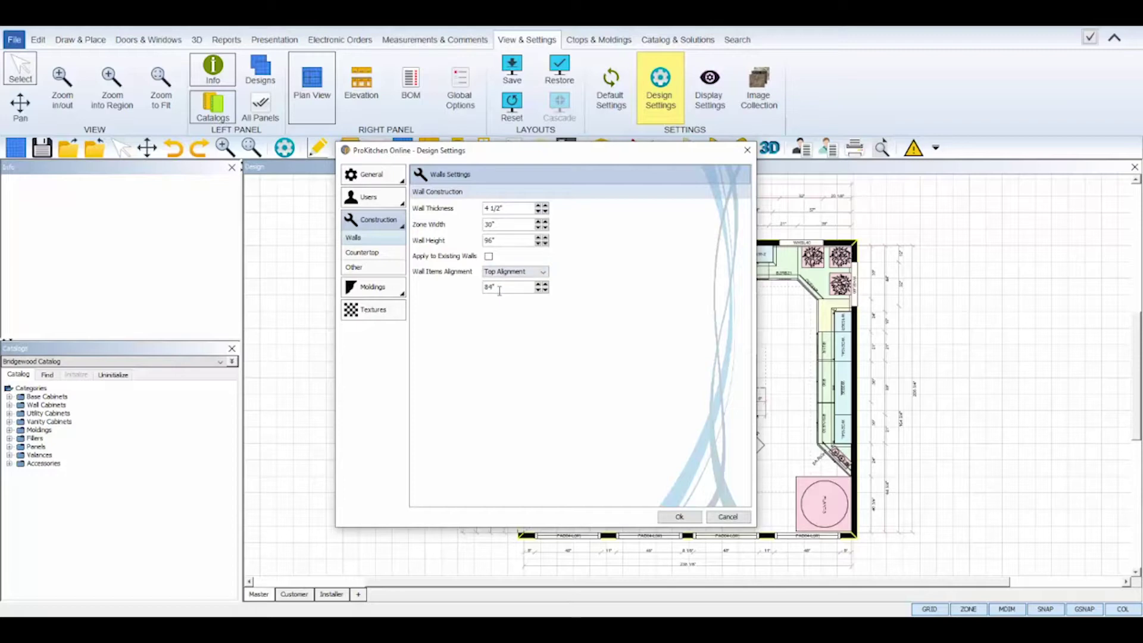
- Review construction pages and set moldings to Bridgewood Catalog with WSM as the top molding
{"action": "left_click", "coordinate": [396, 253]}
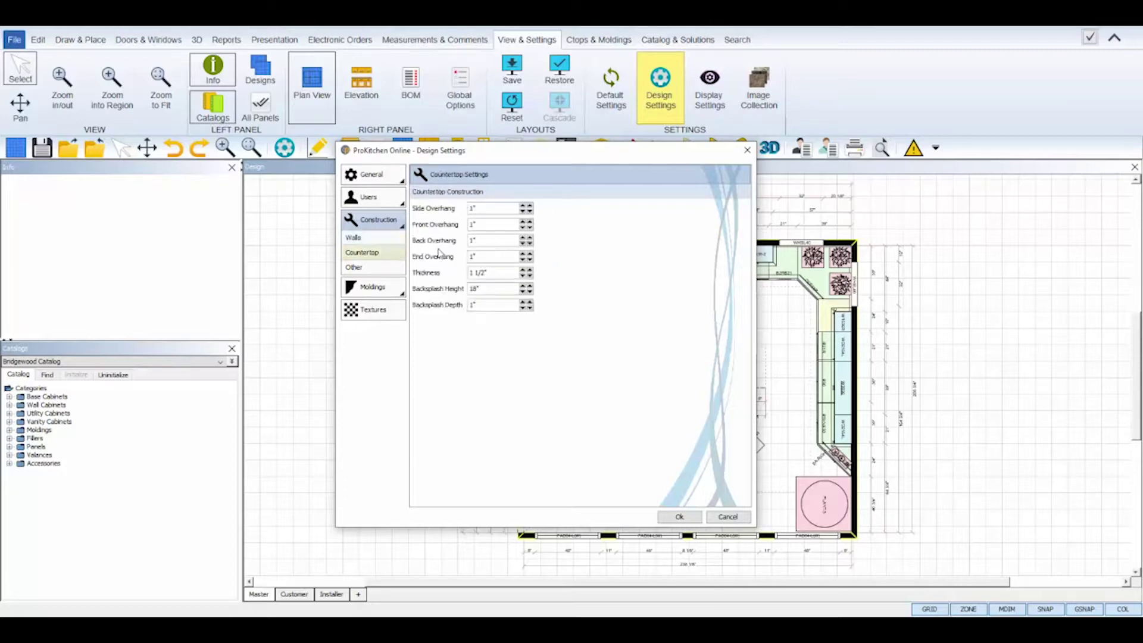
{"action": "left_click", "coordinate": [386, 276]}
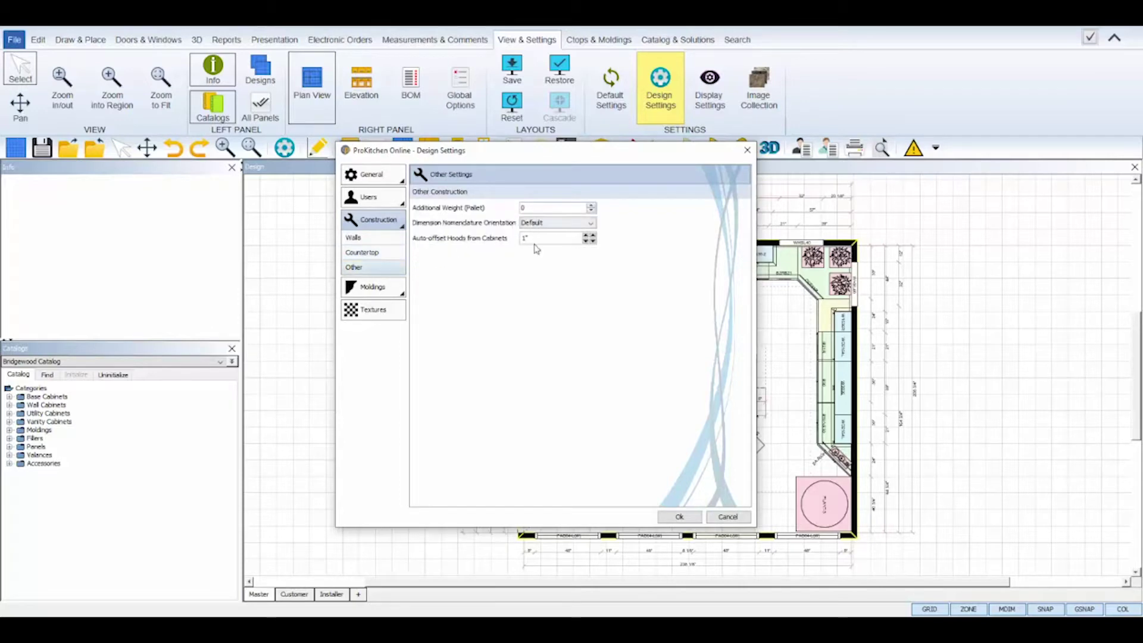
{"action": "left_click", "coordinate": [390, 287]}
{"action": "left_click", "coordinate": [512, 351]}
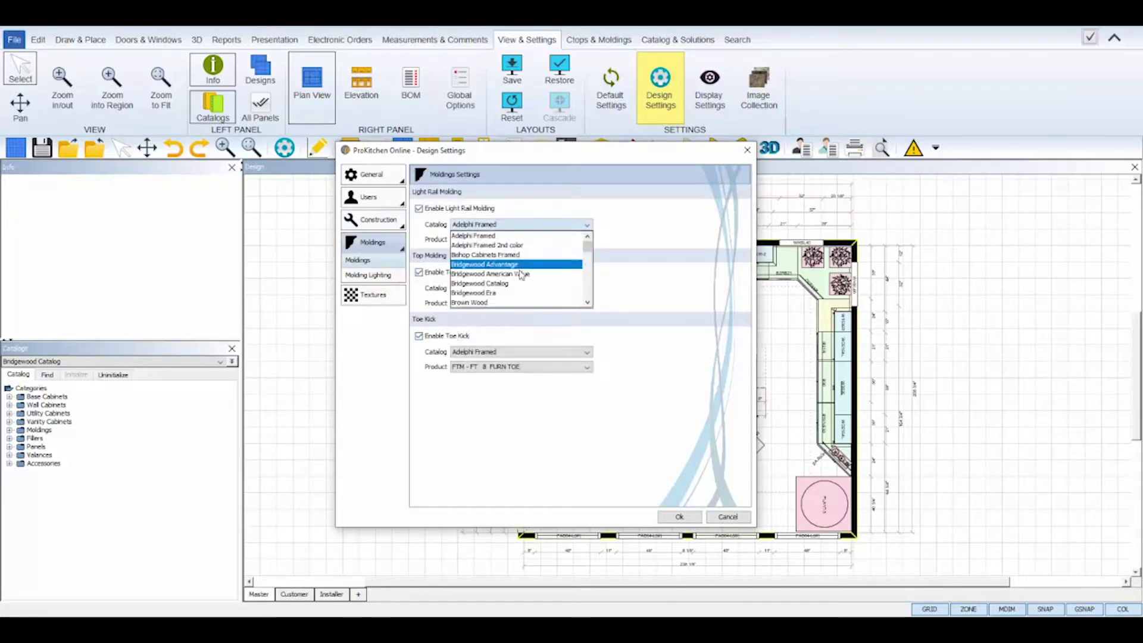
{"action": "left_click", "coordinate": [517, 239]}
{"action": "left_click", "coordinate": [484, 289]}
{"action": "left_click", "coordinate": [518, 303]}
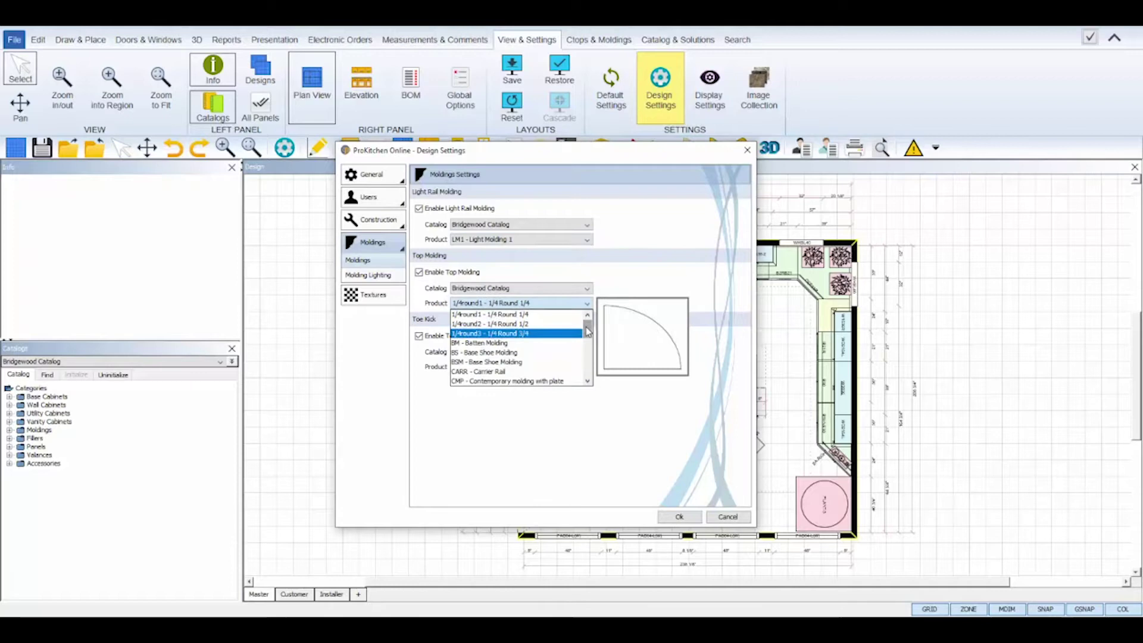
{"action": "scroll", "coordinate": [536, 381], "scroll_direction": "down", "scroll_amount": 10}
{"action": "left_click", "coordinate": [515, 381]}
{"action": "left_click", "coordinate": [521, 366]}
- Set light rail lighting to UCL002 and enable toe kick lighting
{"action": "left_click", "coordinate": [500, 392]}
{"action": "left_click", "coordinate": [368, 275]}
{"action": "left_click", "coordinate": [576, 224]}
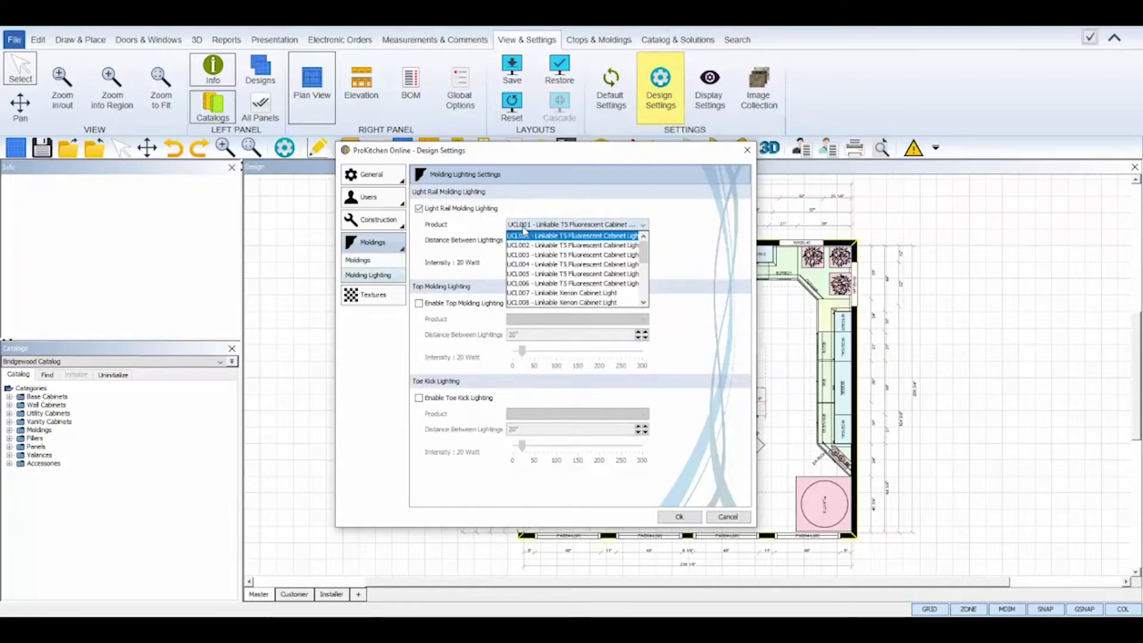
{"action": "left_click", "coordinate": [554, 236]}
- Give the flooring a gray hardwood texture and apply the design settings with Ok
{"action": "left_click", "coordinate": [419, 398]}
{"action": "left_click", "coordinate": [373, 294]}
{"action": "left_click", "coordinate": [627, 207]}
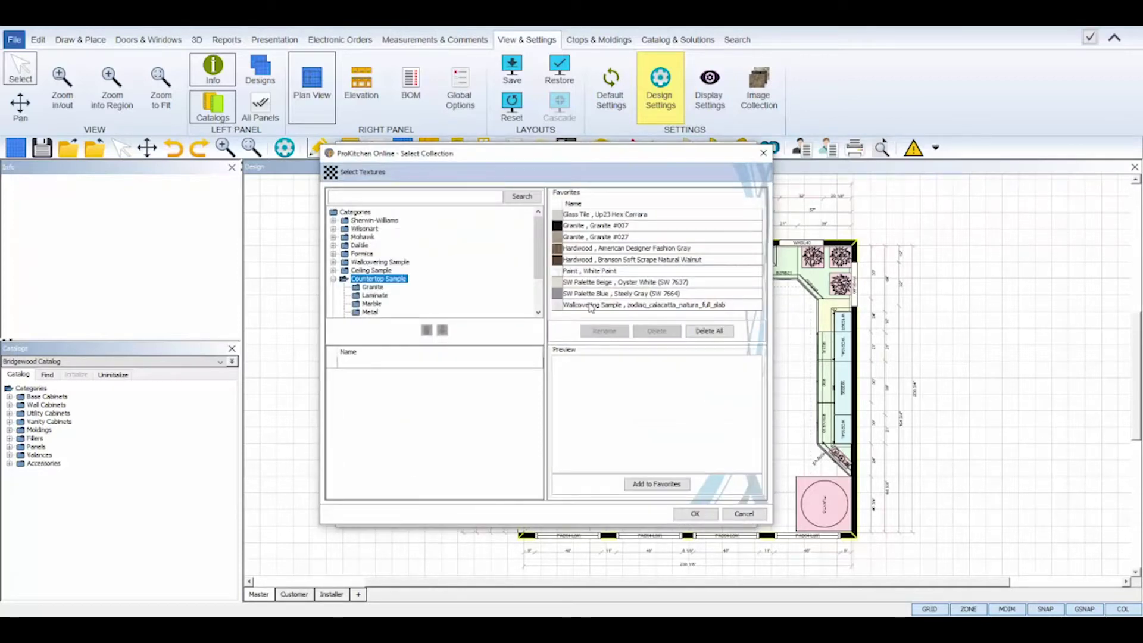
{"action": "left_click", "coordinate": [694, 513]}
{"action": "left_click", "coordinate": [629, 442]}
{"action": "left_click", "coordinate": [627, 248]}
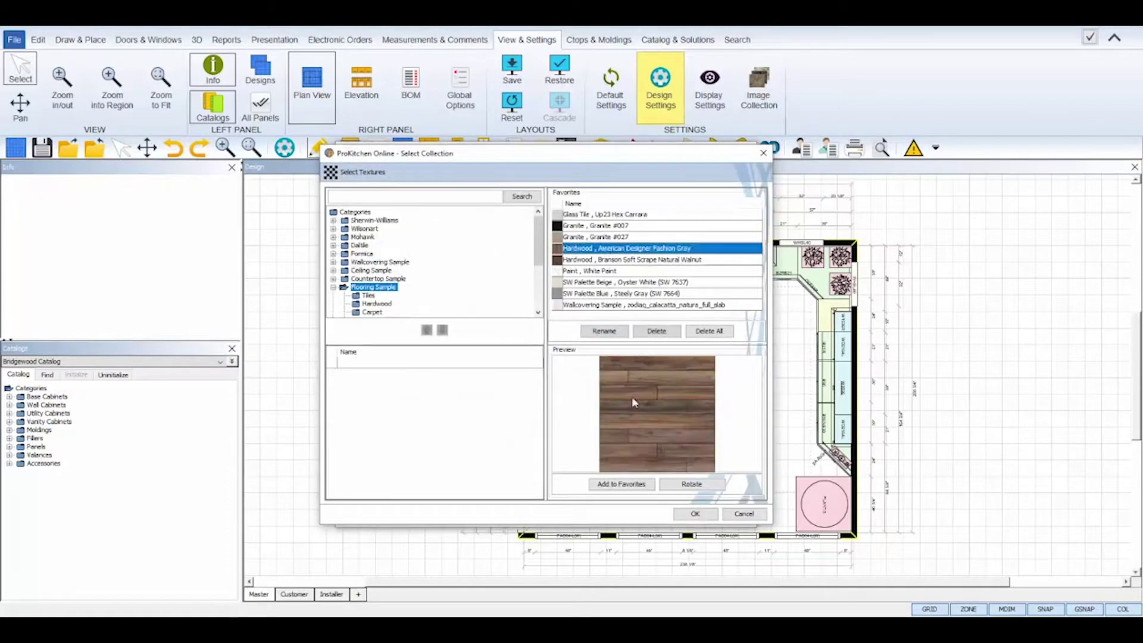
{"action": "left_click", "coordinate": [695, 513]}
{"action": "scroll", "coordinate": [753, 467], "scroll_direction": "down", "scroll_amount": 2}
{"action": "left_click", "coordinate": [683, 516]}
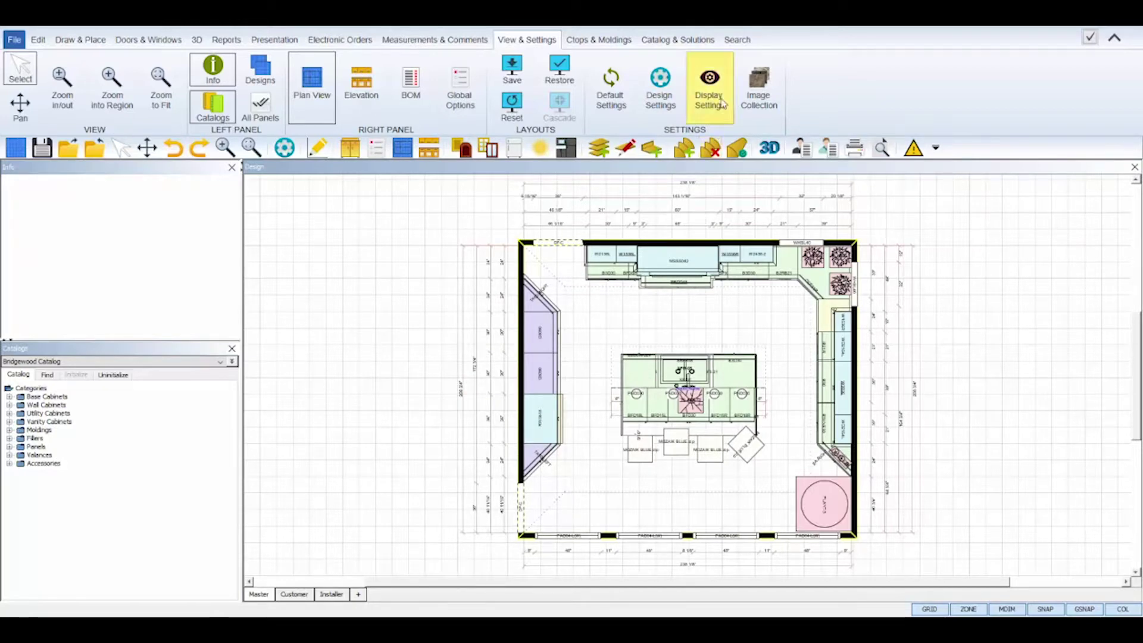
- Cycle the floor plan through the Customer, Installer and Master views, ending on Customer
{"action": "left_click", "coordinate": [293, 595]}
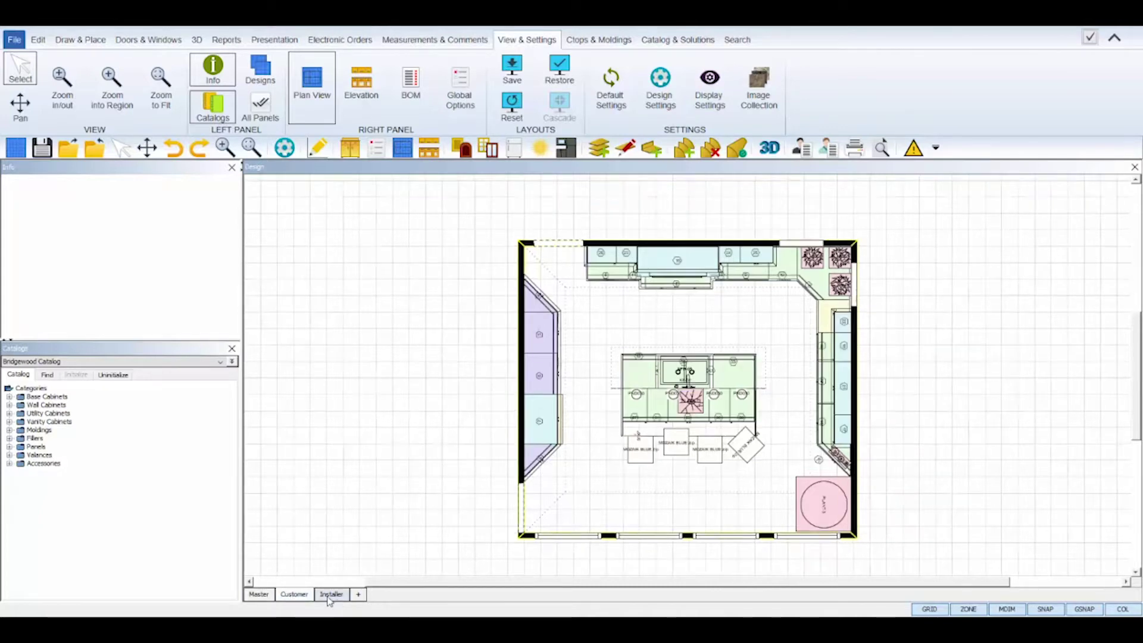
{"action": "left_click", "coordinate": [329, 596]}
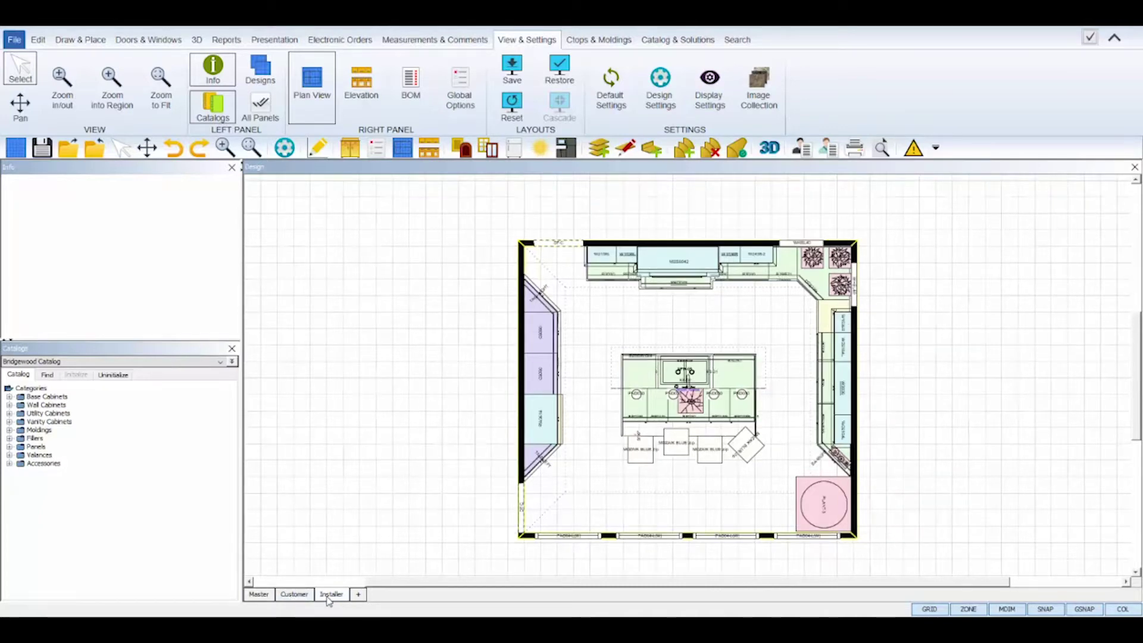
{"action": "left_click", "coordinate": [297, 596]}
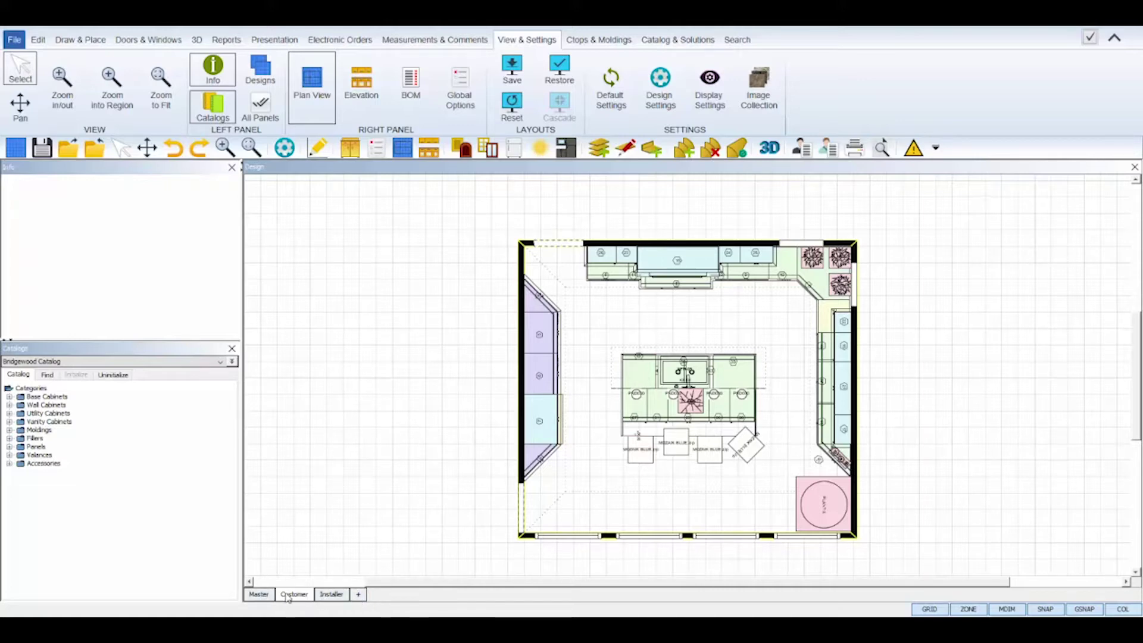
{"action": "left_click", "coordinate": [331, 596]}
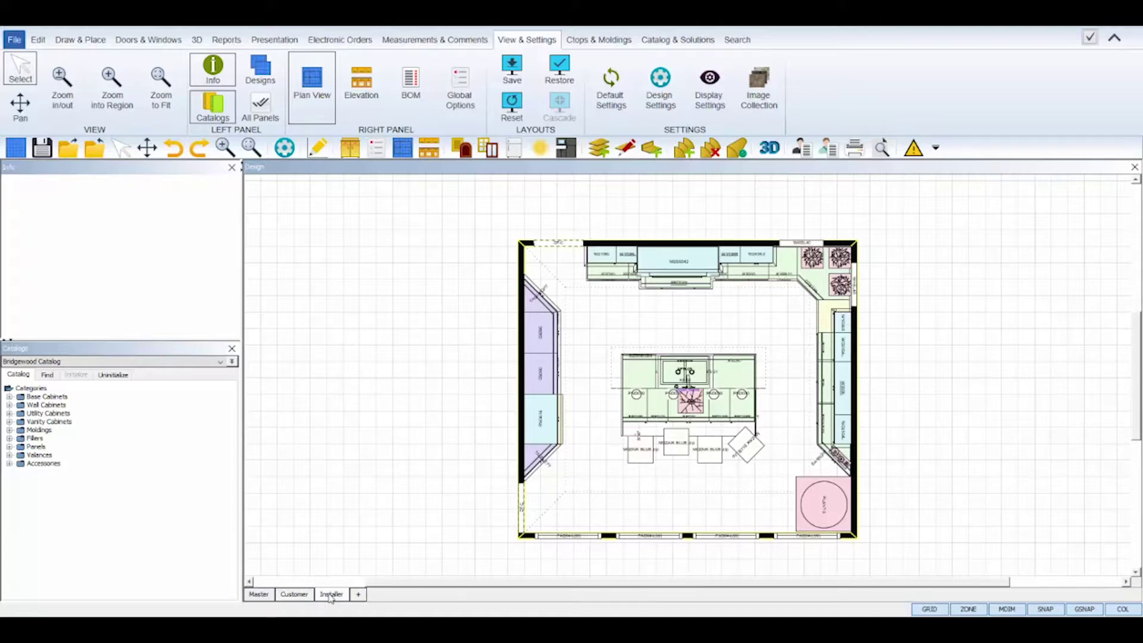
{"action": "left_click", "coordinate": [263, 596]}
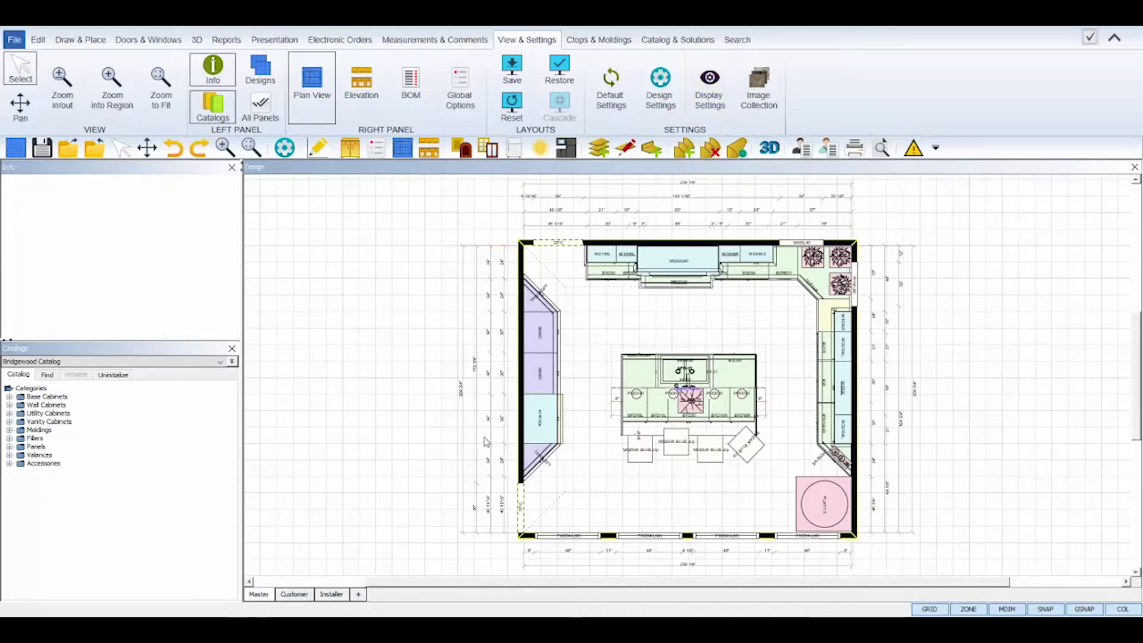
{"action": "left_click", "coordinate": [302, 597]}
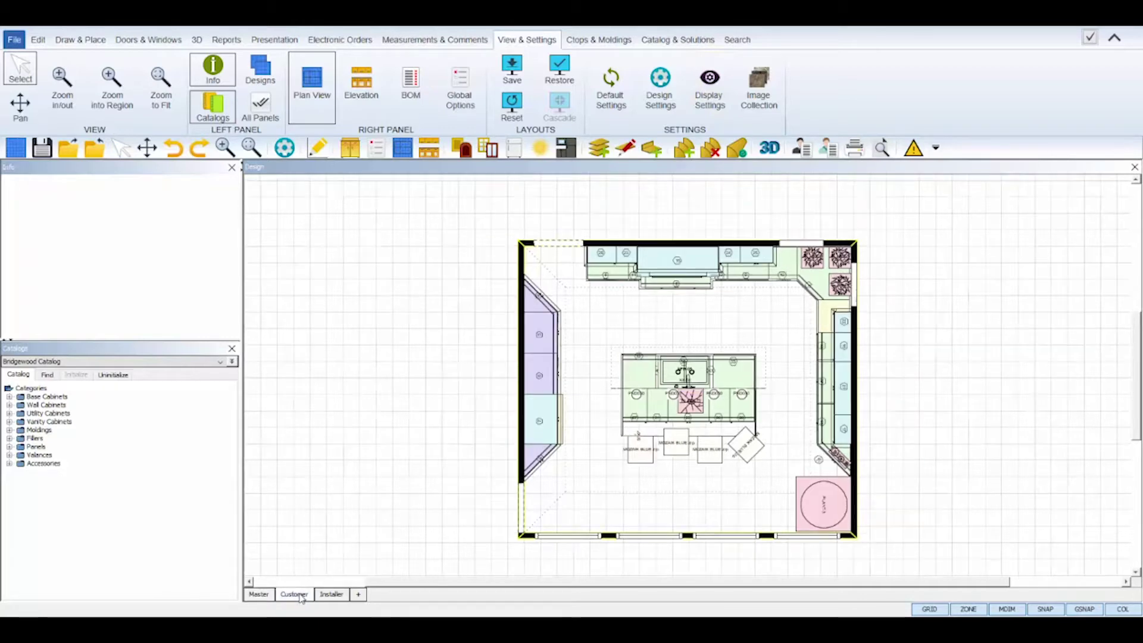
{"action": "right_click", "coordinate": [352, 306]}
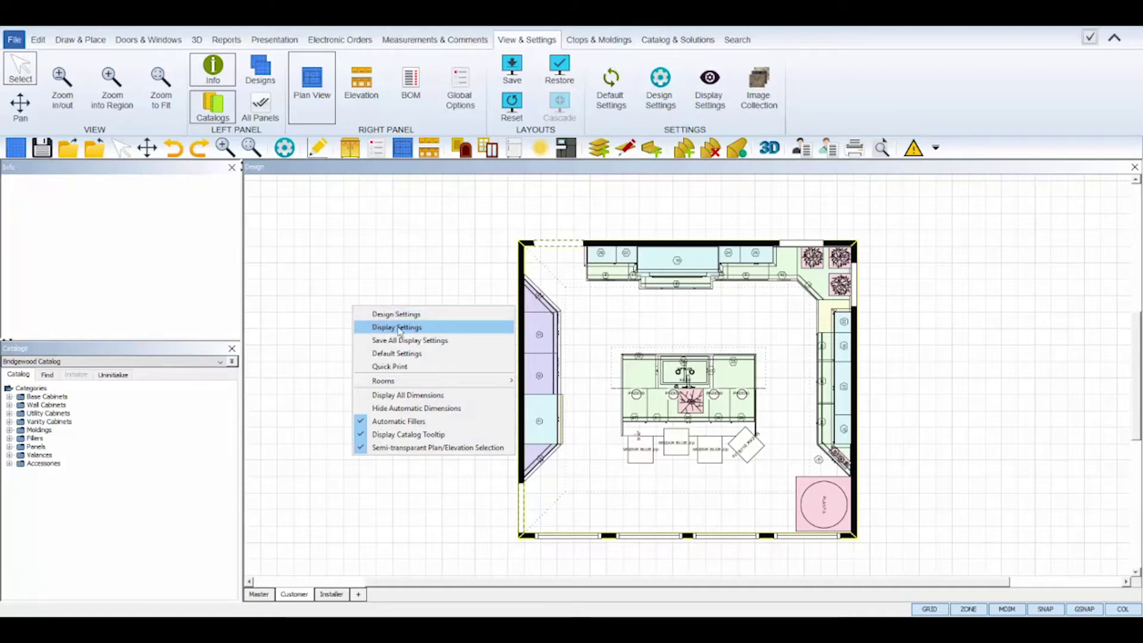
- Open the Customer view's Display Settings and toggle the Base layer off and back on
{"action": "left_click", "coordinate": [429, 328]}
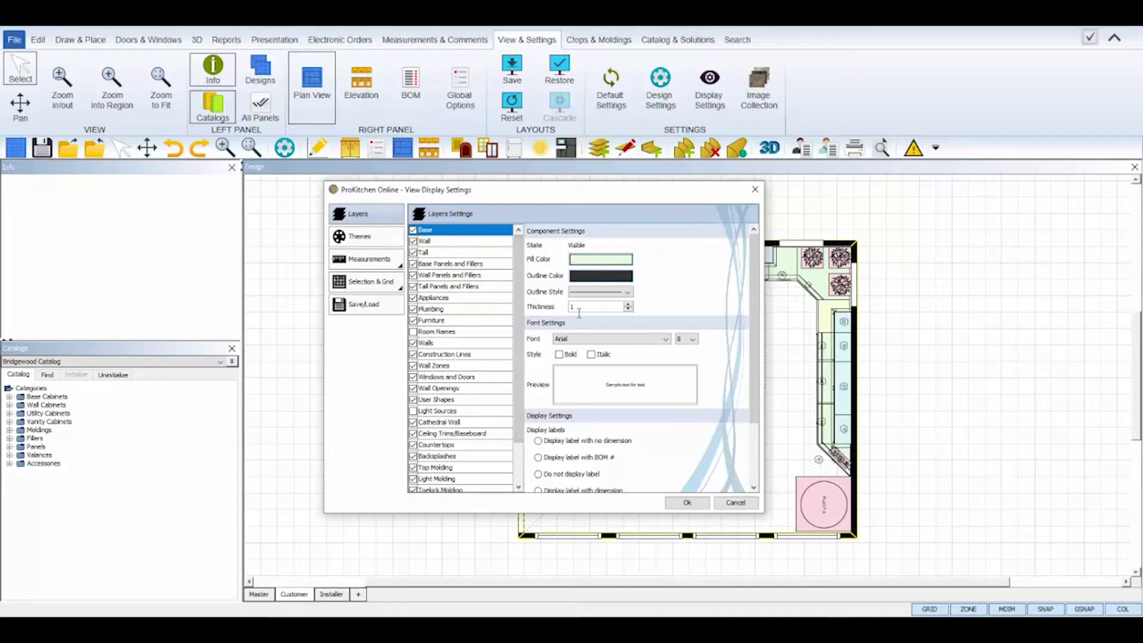
{"action": "left_click_drag", "start_coordinate": [754, 361], "coordinate": [758, 329]}
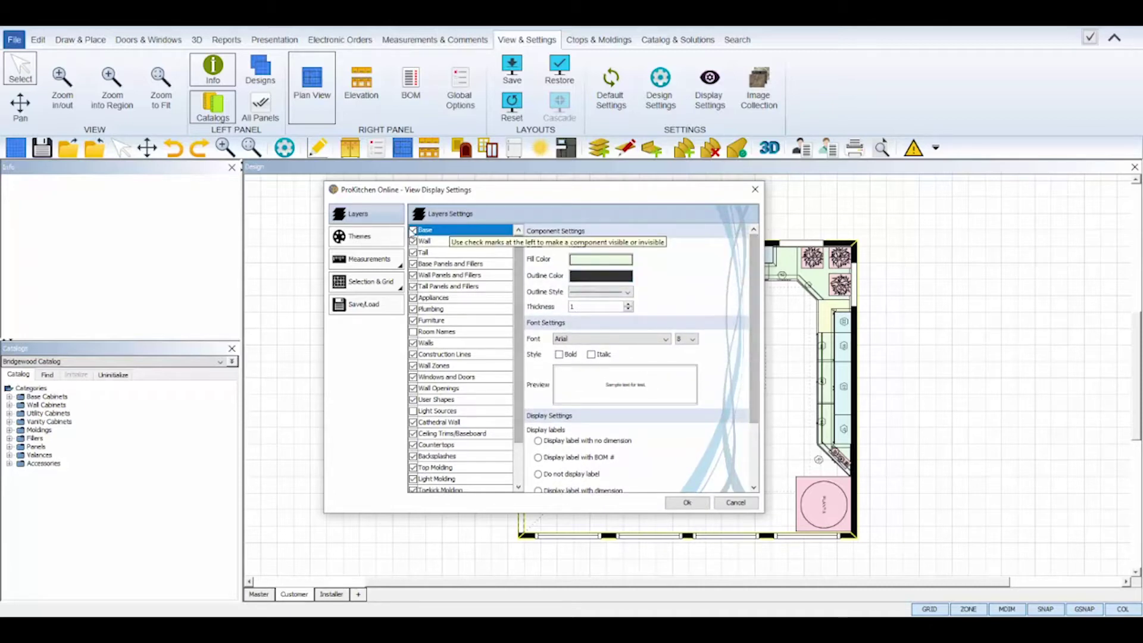
{"action": "left_click", "coordinate": [412, 231]}
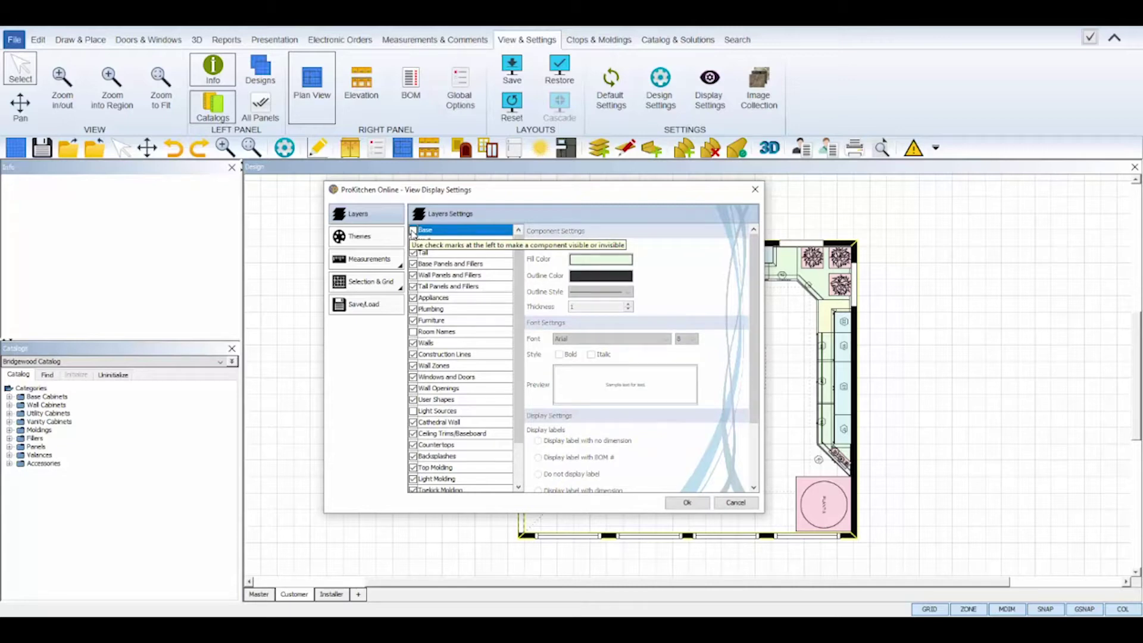
{"action": "left_click", "coordinate": [413, 230]}
- Inspect the Wall layer's fill colour without changing it, then select the Furniture layer
{"action": "left_click", "coordinate": [436, 241]}
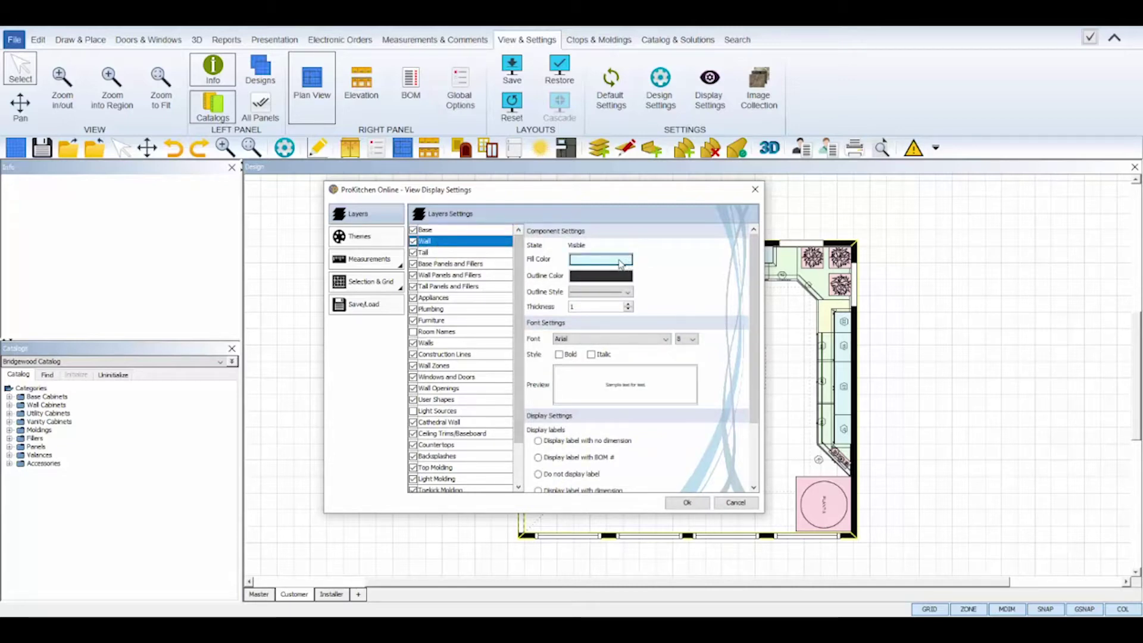
{"action": "left_click", "coordinate": [621, 264]}
{"action": "left_click", "coordinate": [653, 470]}
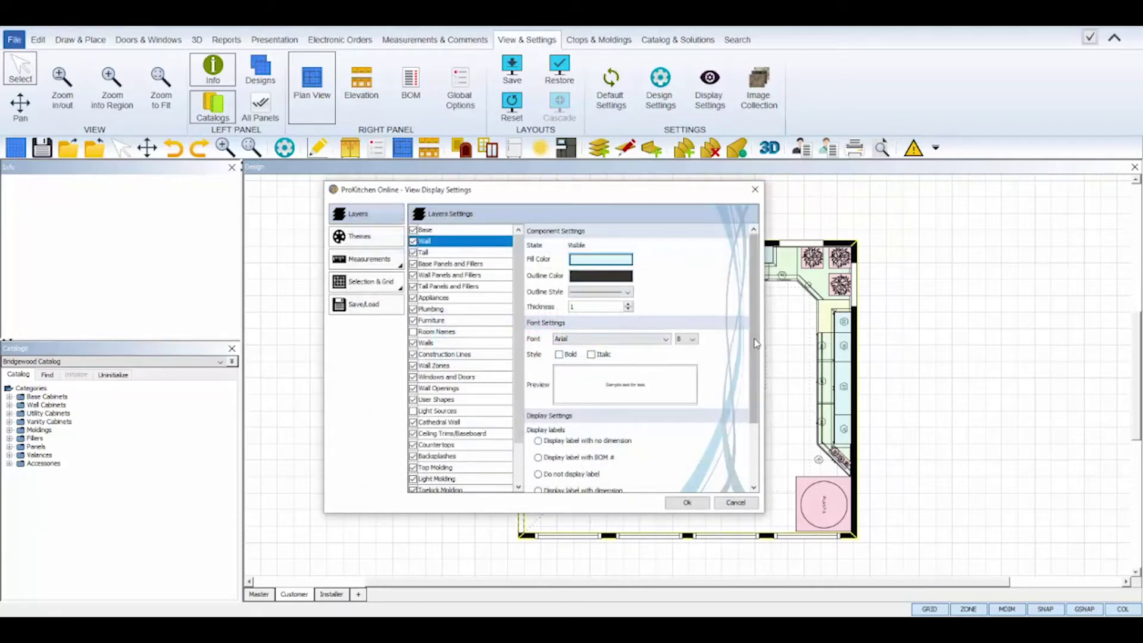
{"action": "left_click_drag", "start_coordinate": [755, 344], "coordinate": [755, 401]}
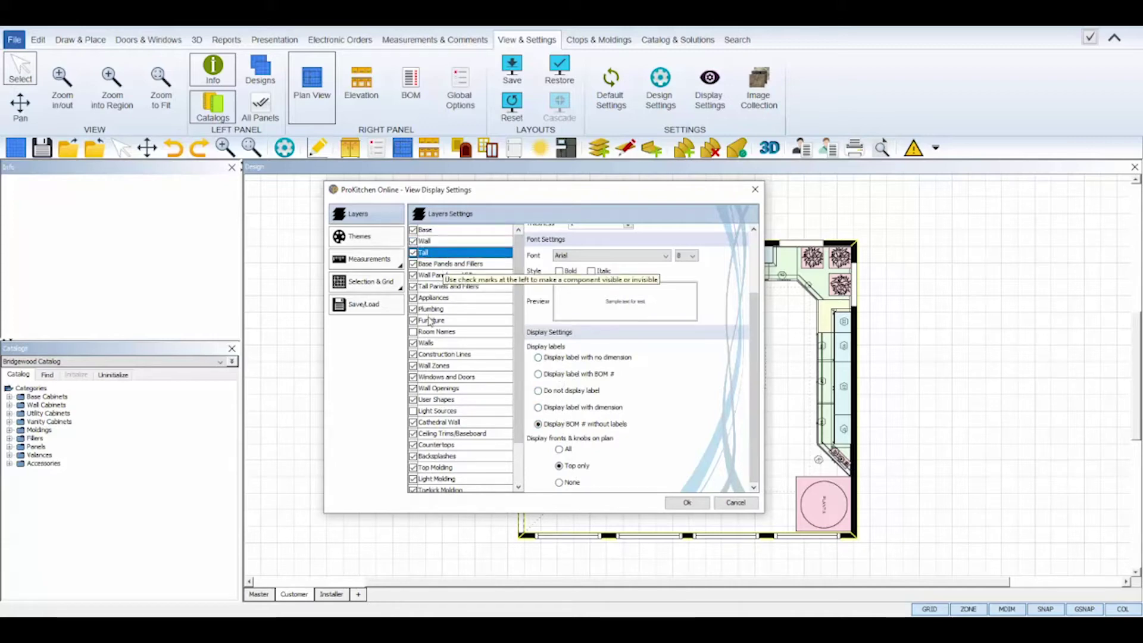
{"action": "left_click", "coordinate": [431, 321]}
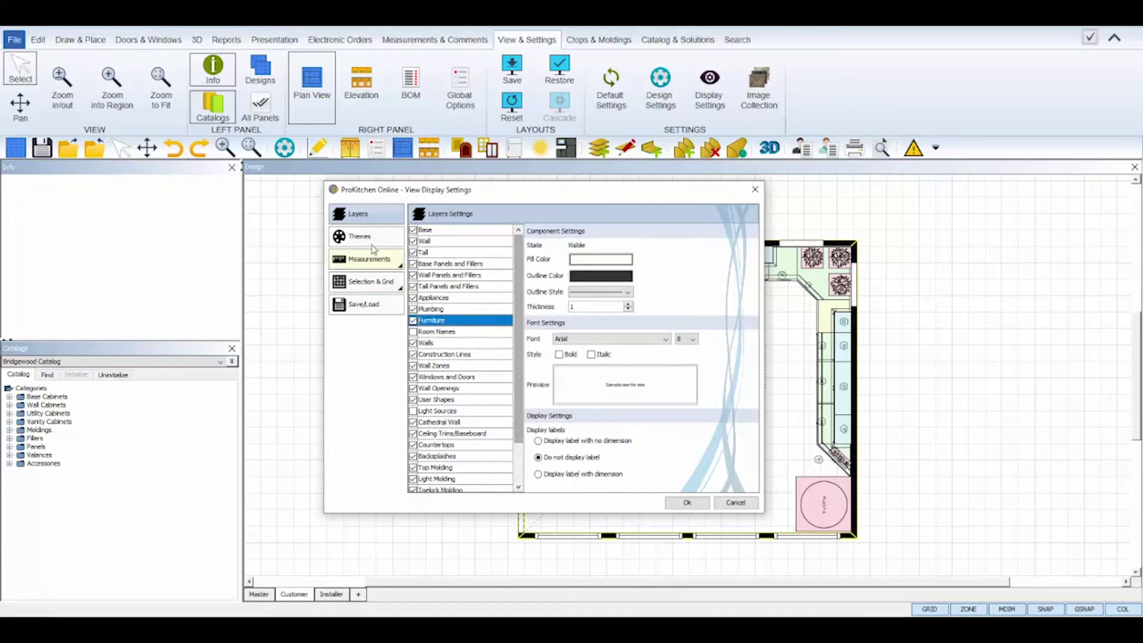
- Apply the Sea Breeze colour theme to the plan, moving the settings dialog aside to see it
{"action": "left_click", "coordinate": [371, 238]}
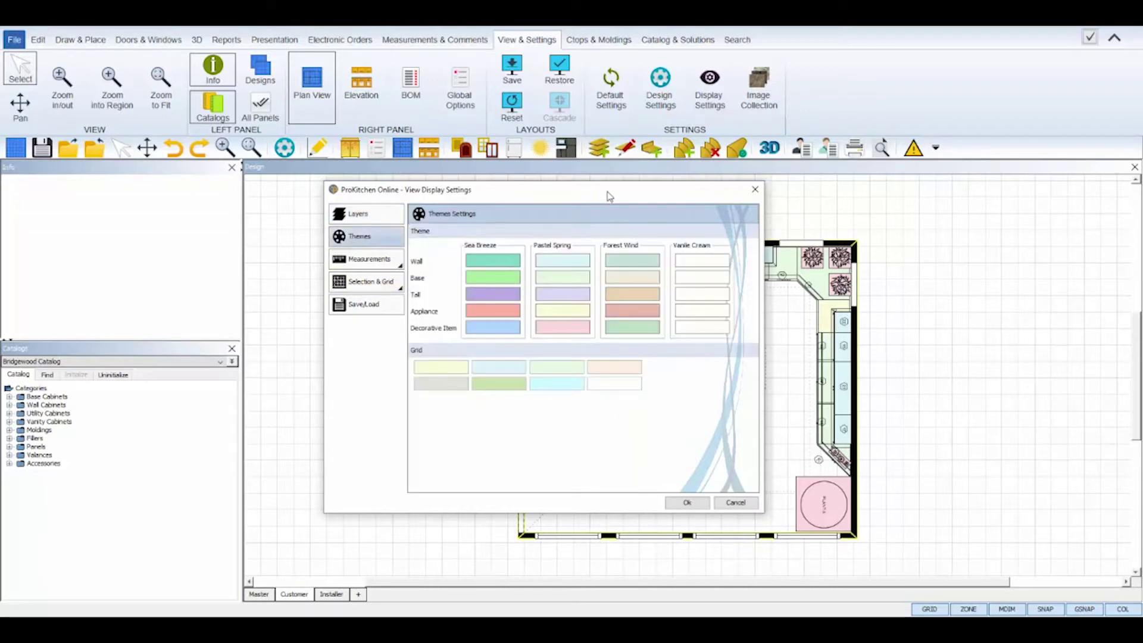
{"action": "left_click_drag", "start_coordinate": [610, 197], "coordinate": [451, 189]}
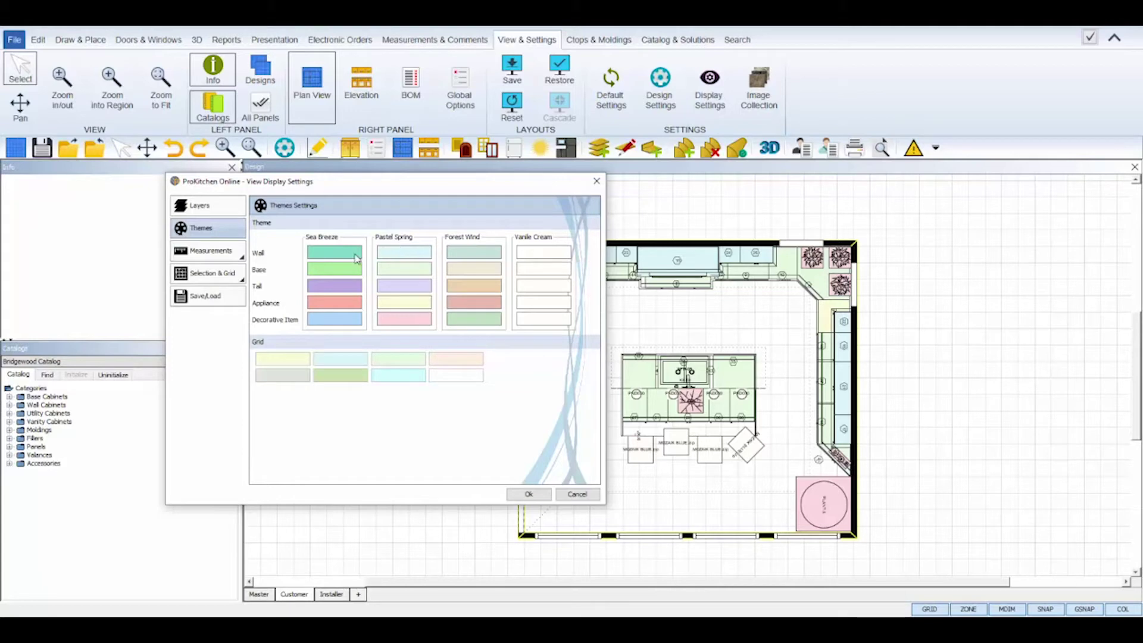
{"action": "left_click", "coordinate": [349, 261]}
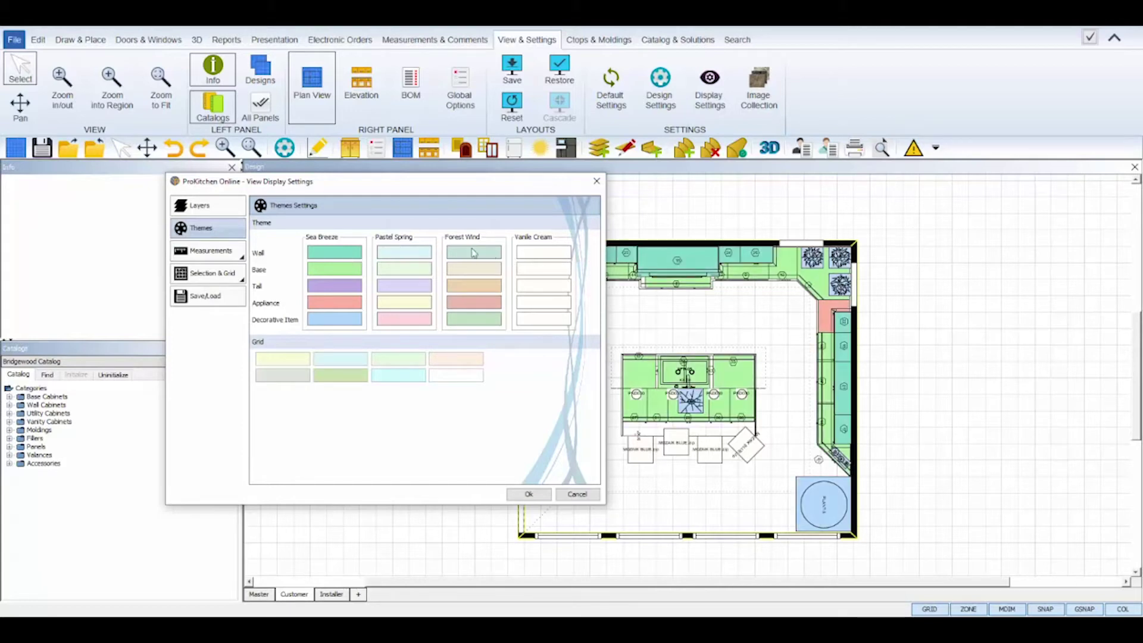
{"action": "left_click", "coordinate": [234, 256]}
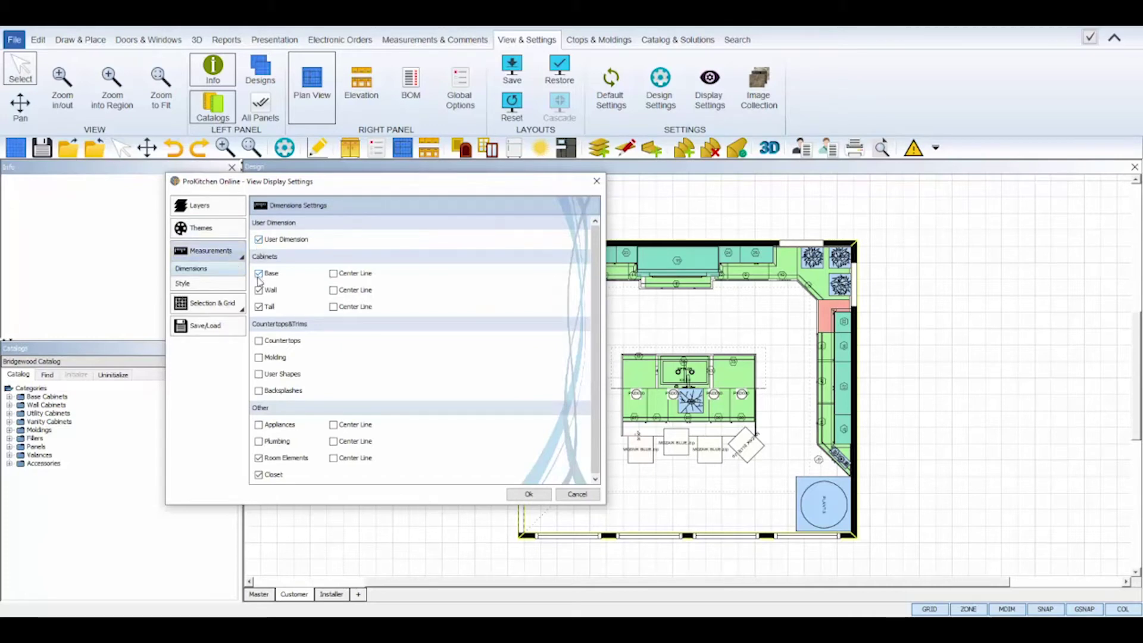
- Toggle cabinet Center Lines for Base, Wall and Tall on and back off
{"action": "left_click", "coordinate": [333, 275]}
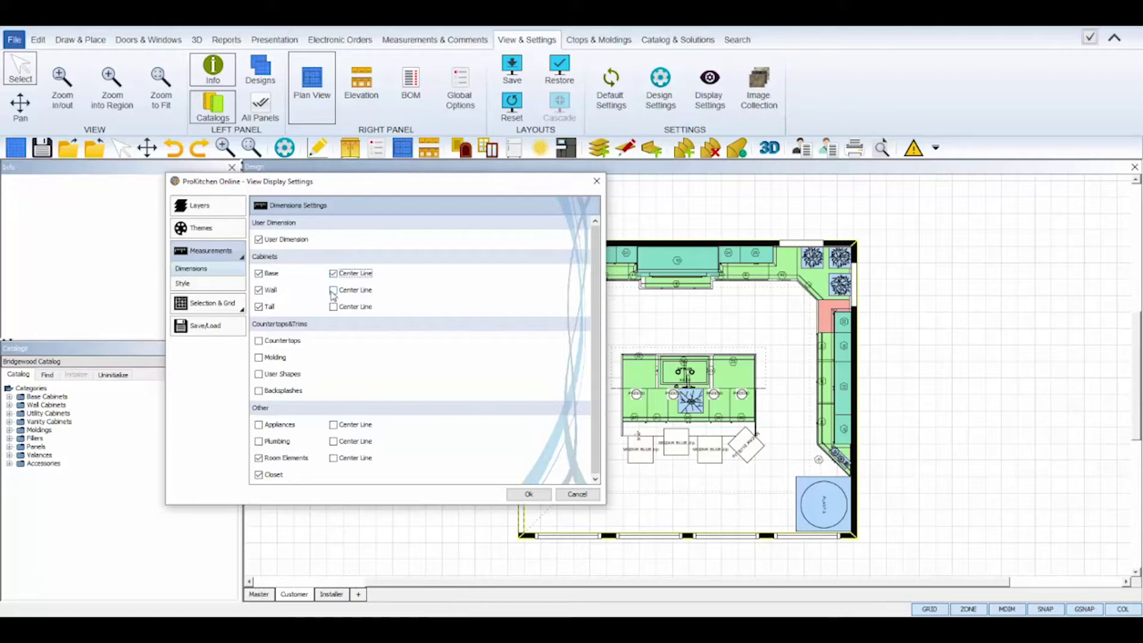
{"action": "left_click", "coordinate": [334, 291]}
{"action": "left_click", "coordinate": [334, 308]}
{"action": "left_click", "coordinate": [333, 308]}
{"action": "left_click", "coordinate": [333, 291]}
{"action": "left_click", "coordinate": [333, 274]}
- Check the dimension Style label orientation options, keeping it at Default
{"action": "left_click", "coordinate": [236, 284]}
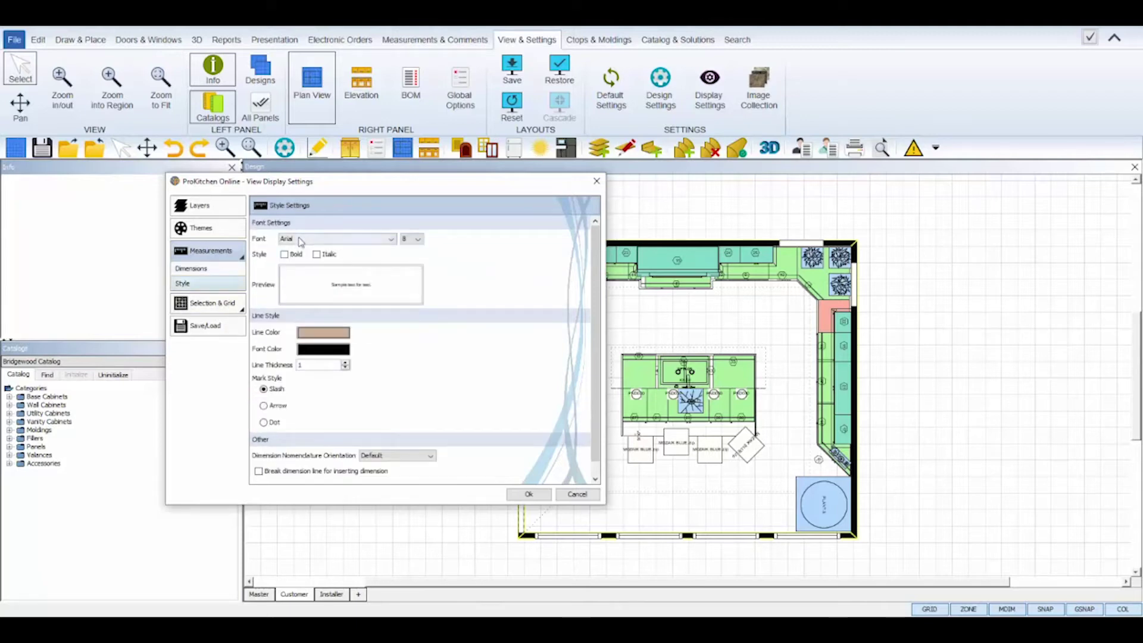
{"action": "left_click", "coordinate": [385, 456]}
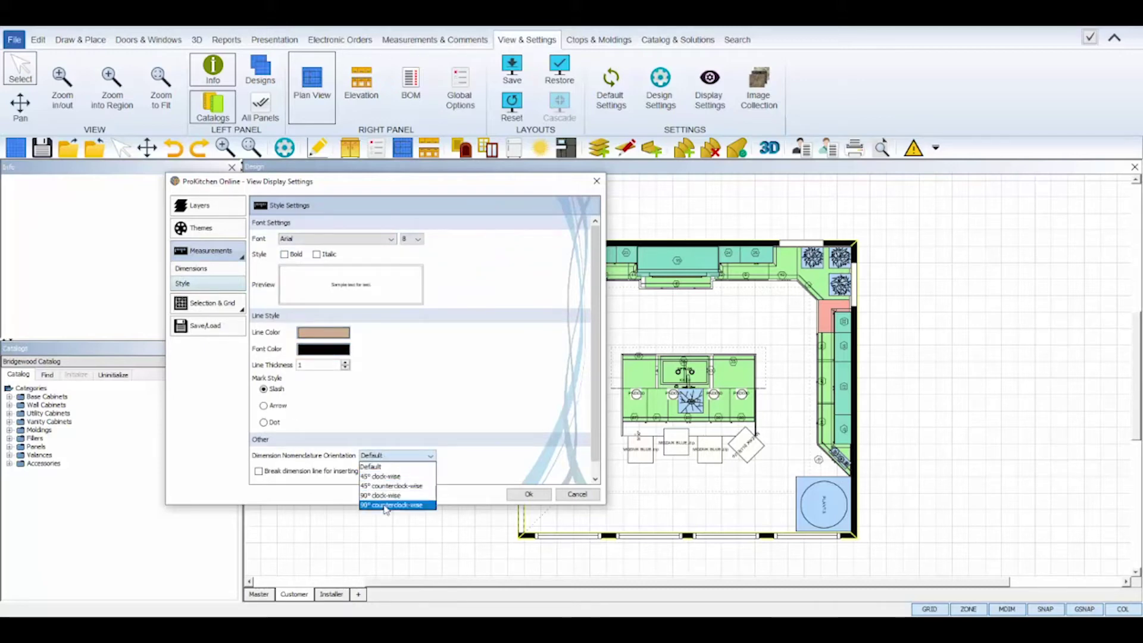
{"action": "left_click", "coordinate": [381, 443]}
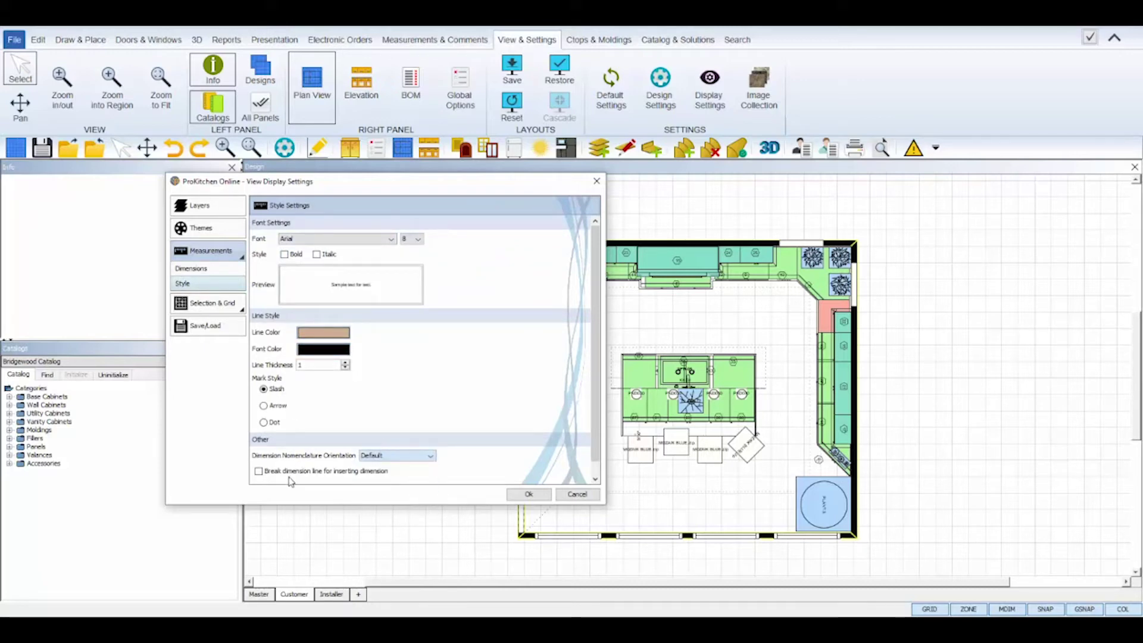
{"action": "left_click", "coordinate": [220, 304]}
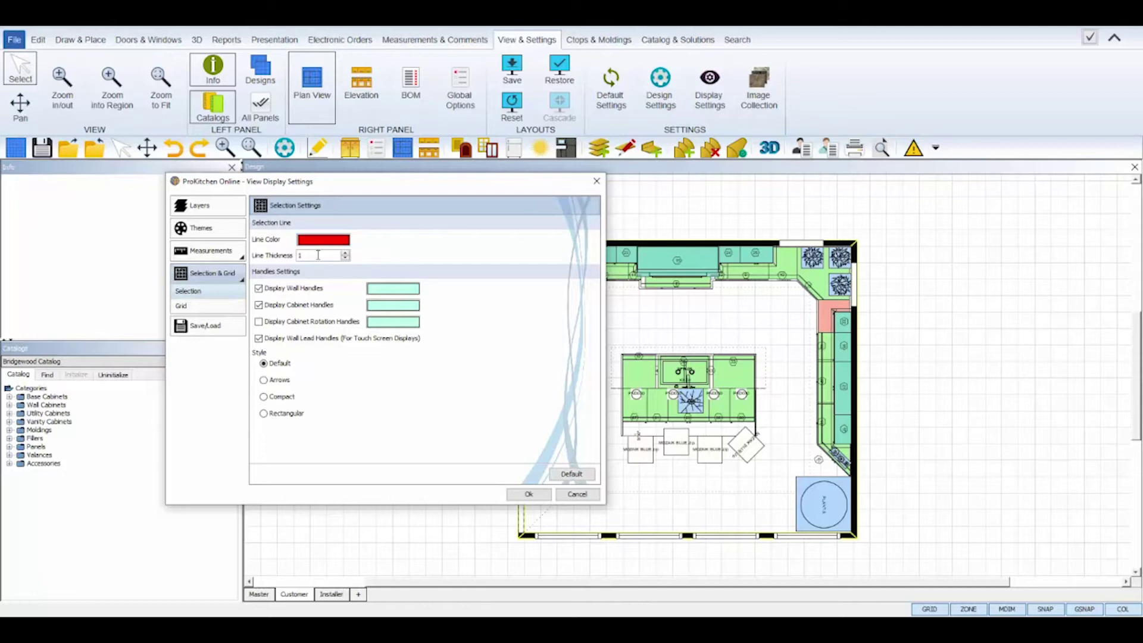
- Review the grid settings and confirm the grid line colour unchanged
{"action": "left_click", "coordinate": [225, 308]}
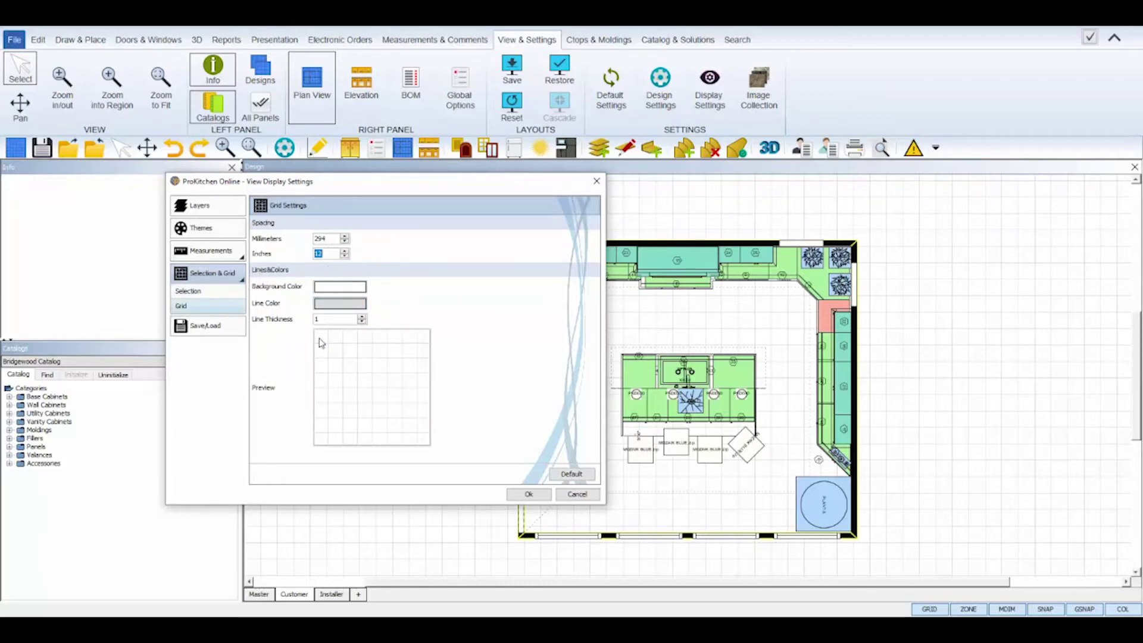
{"action": "left_click", "coordinate": [339, 304]}
{"action": "left_click", "coordinate": [455, 468]}
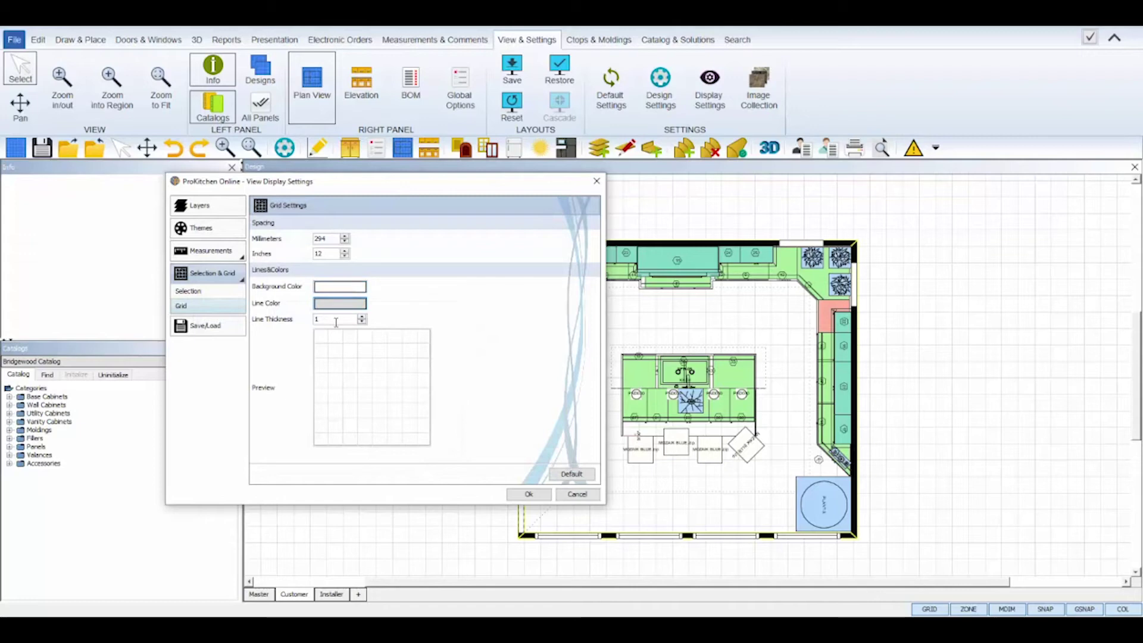
{"action": "left_click", "coordinate": [227, 331]}
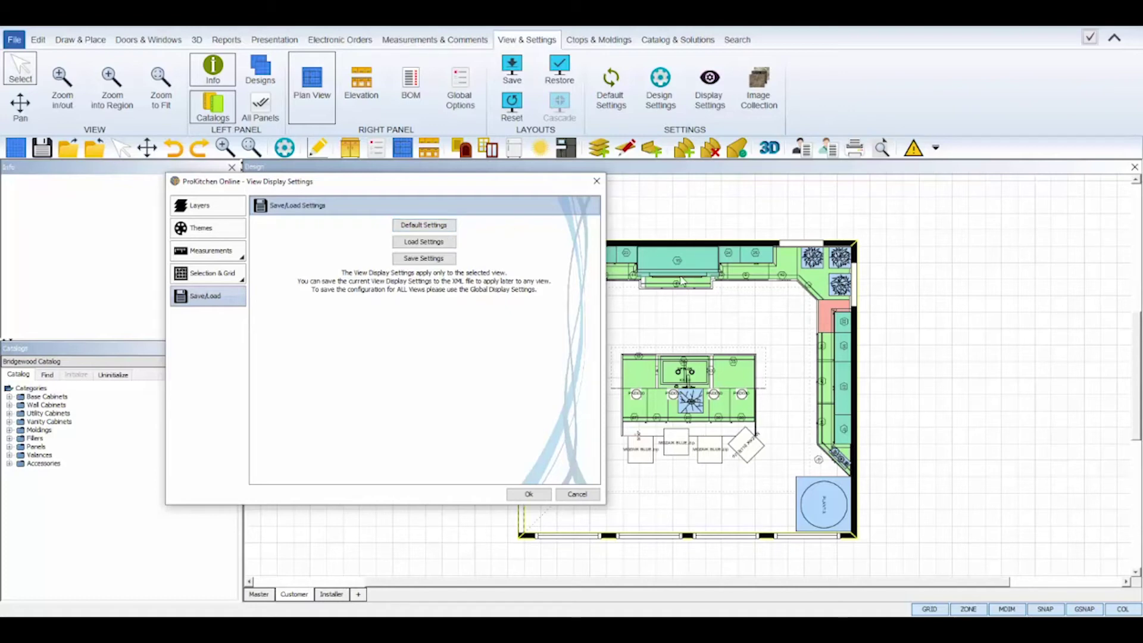
- Try loading and saving view settings in Desktop > PKO All Files, cancel both, then close with Ok
{"action": "left_click", "coordinate": [449, 246]}
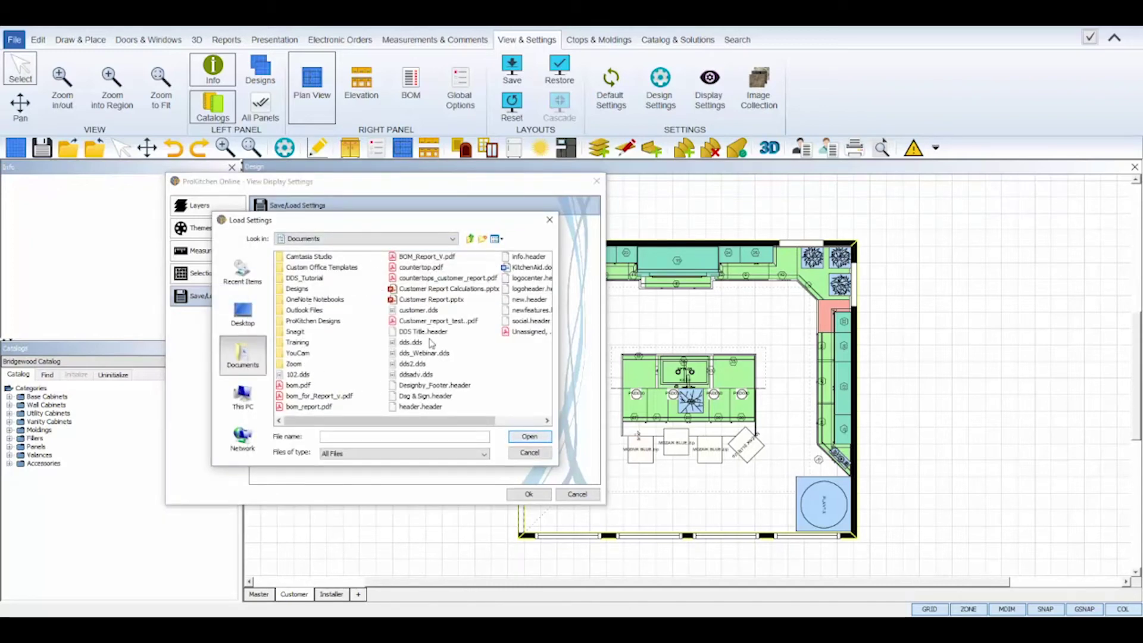
{"action": "left_click", "coordinate": [530, 453]}
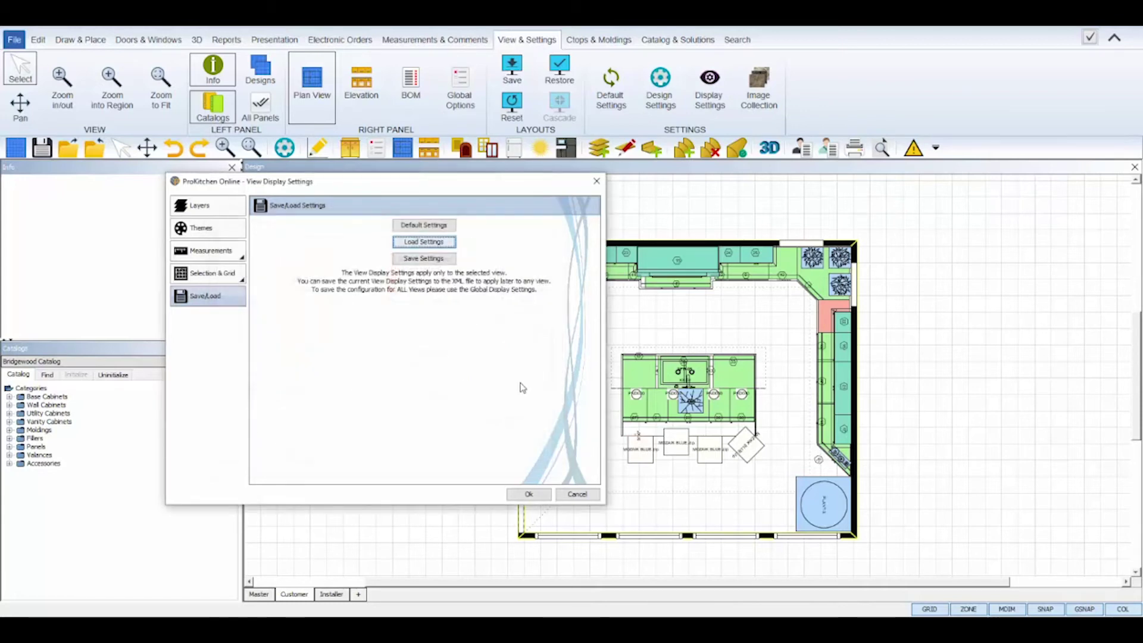
{"action": "left_click", "coordinate": [443, 260]}
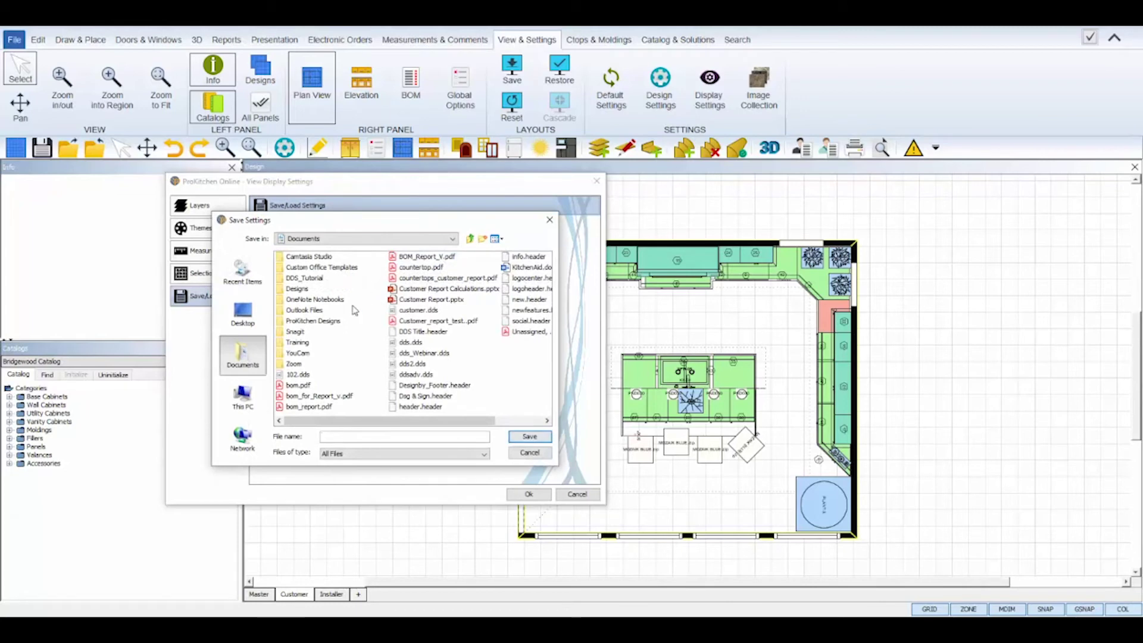
{"action": "left_click", "coordinate": [253, 329]}
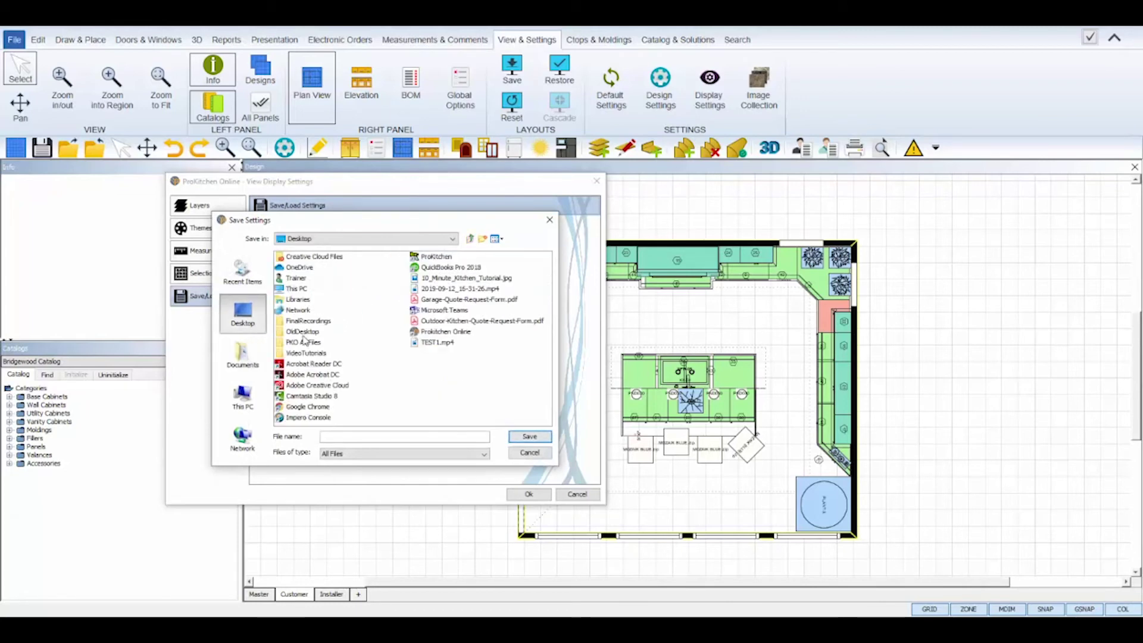
{"action": "left_click", "coordinate": [309, 344]}
{"action": "left_click", "coordinate": [423, 437]}
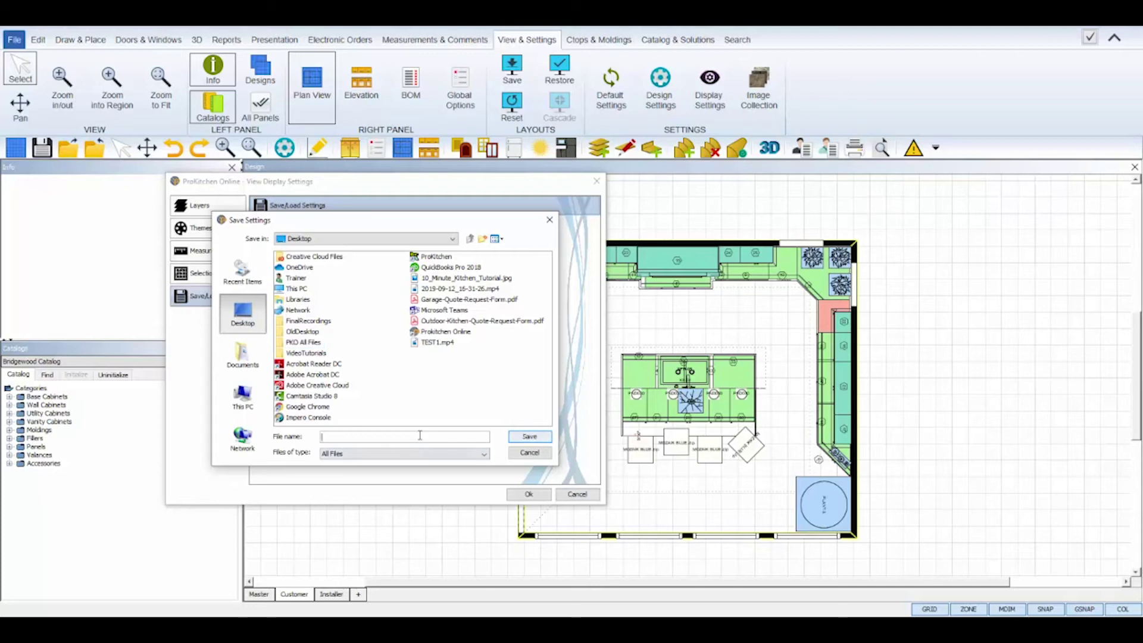
{"action": "left_click", "coordinate": [522, 439]}
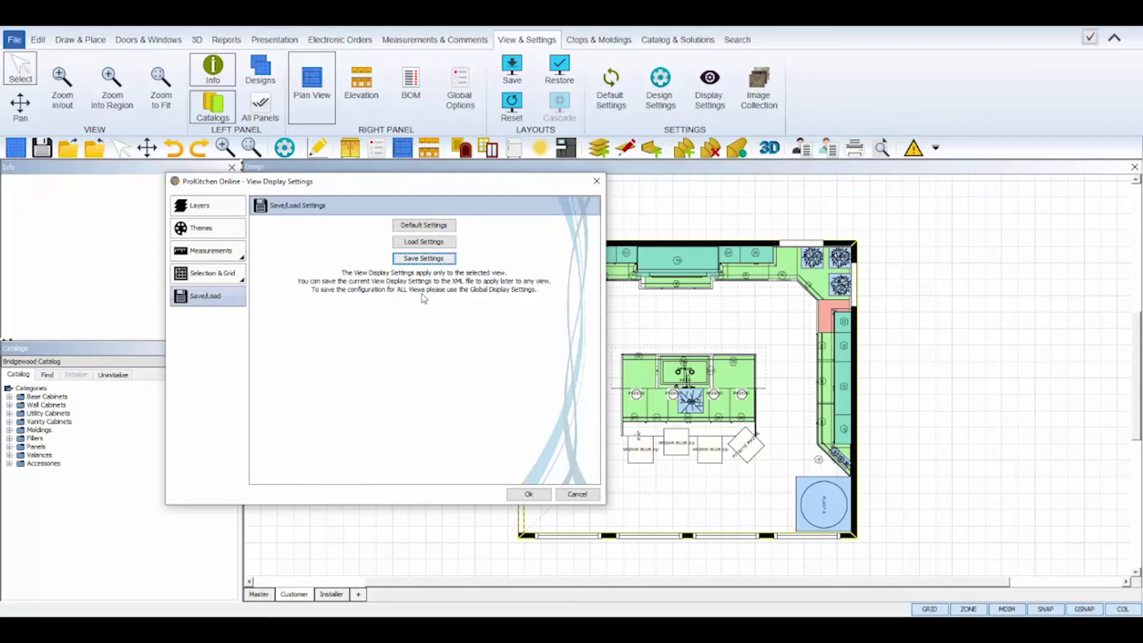
{"action": "left_click", "coordinate": [528, 494]}
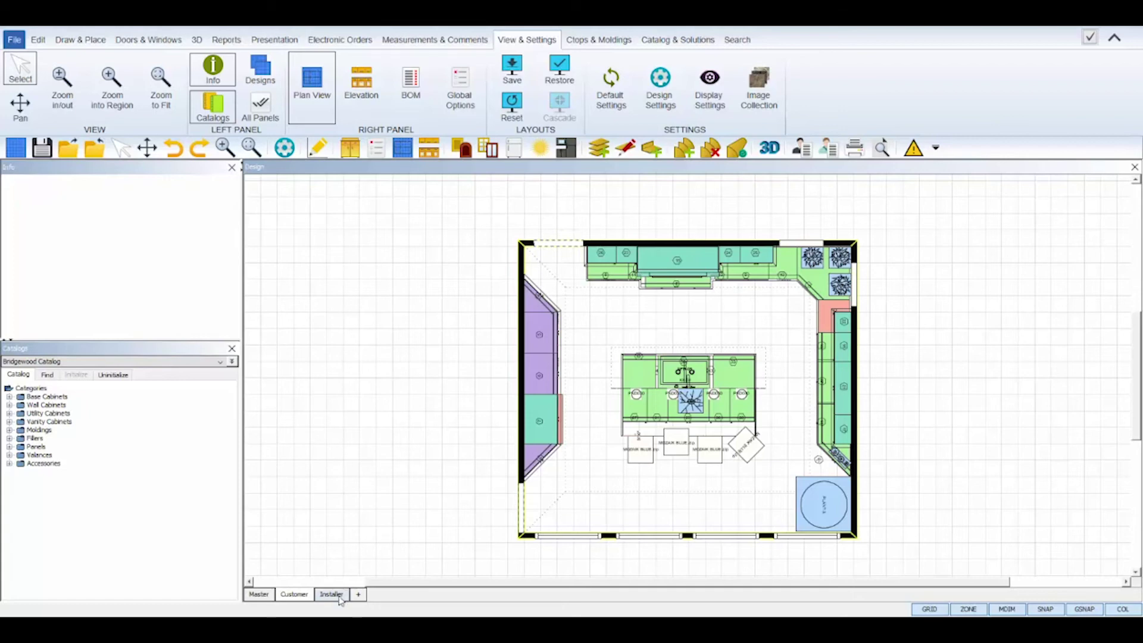
- Switch to the Installer view and display all dimensions around the plan
{"action": "left_click", "coordinate": [331, 594]}
{"action": "right_click", "coordinate": [376, 410]}
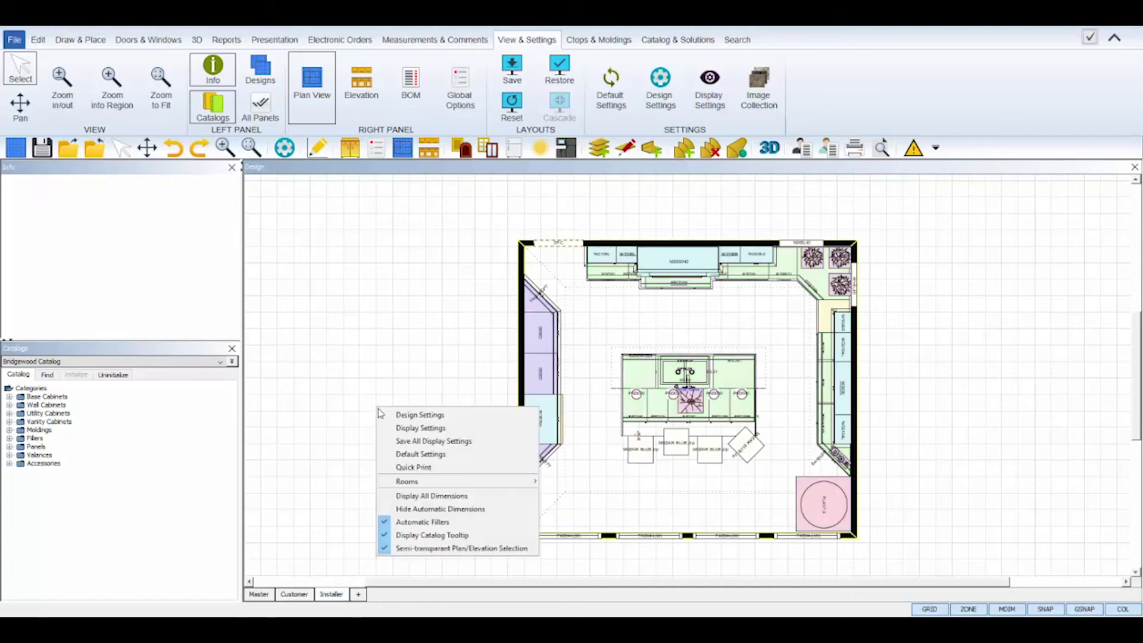
{"action": "left_click", "coordinate": [393, 496]}
- Turn on Center Lines for Base, Wall, Tall cabinets and Room Elements in Measurements settings
{"action": "right_click", "coordinate": [379, 360]}
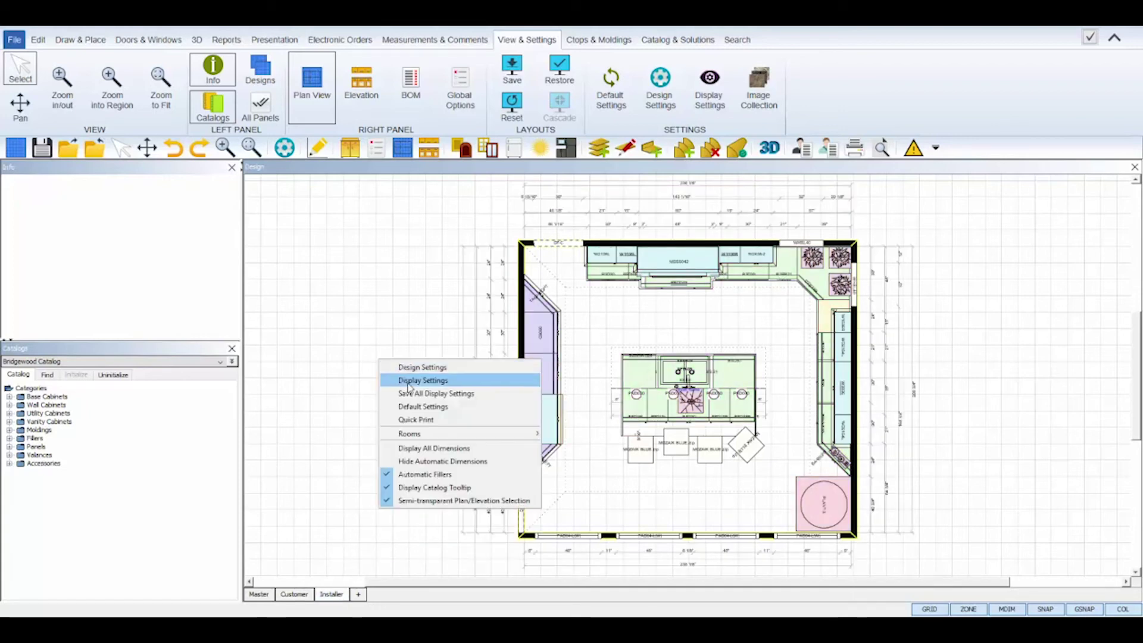
{"action": "left_click", "coordinate": [405, 380]}
{"action": "left_click", "coordinate": [211, 252]}
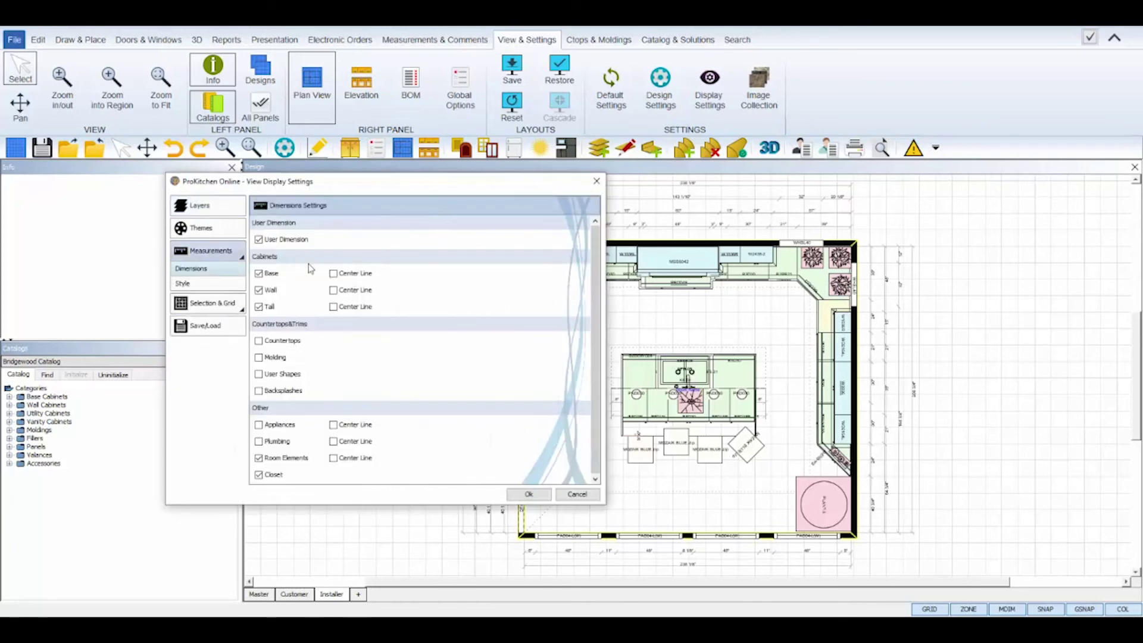
{"action": "left_click", "coordinate": [333, 273]}
{"action": "left_click", "coordinate": [333, 290]}
{"action": "left_click", "coordinate": [334, 307]}
{"action": "left_click", "coordinate": [333, 458]}
{"action": "left_click", "coordinate": [529, 494]}
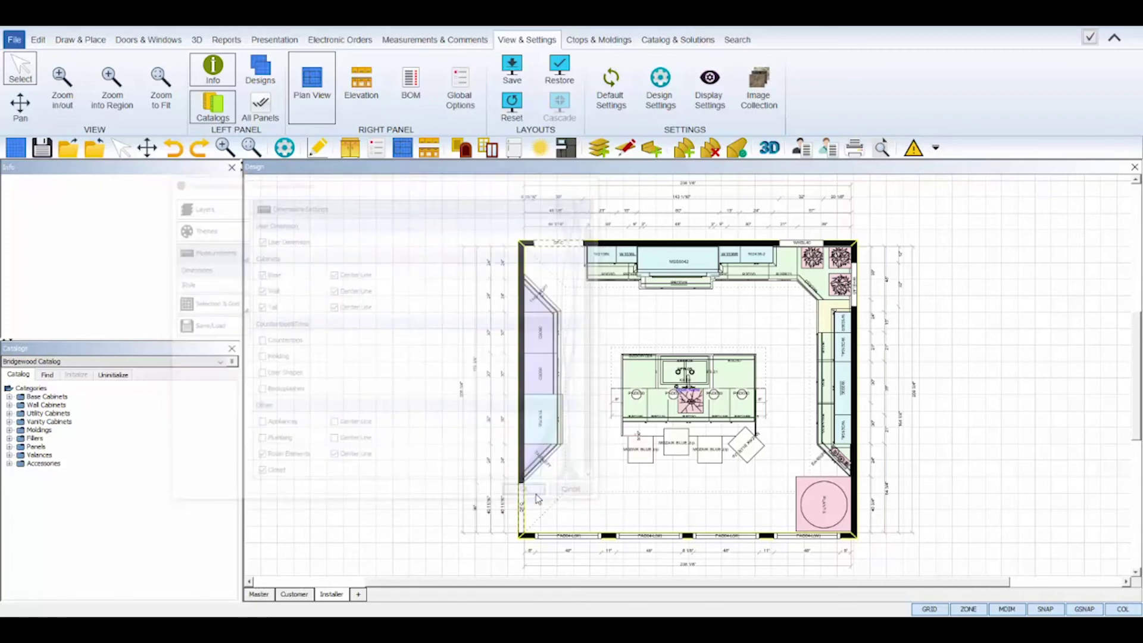